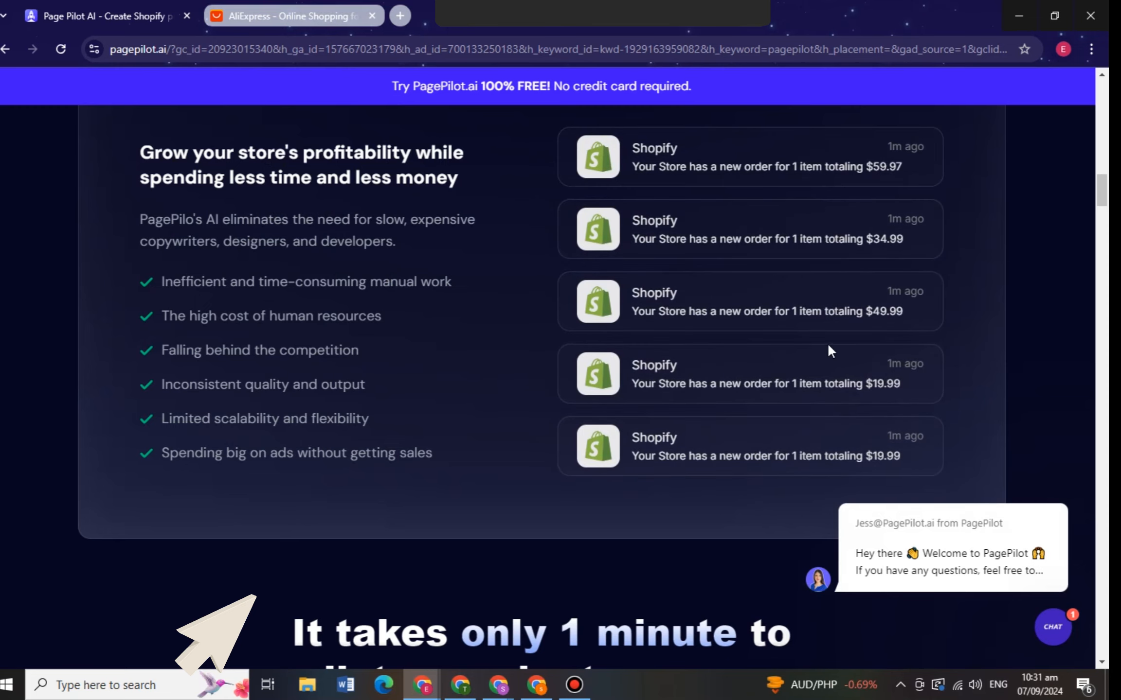
Start the free PagePilot.ai sign-up from the landing page and sign in with a Google account.
scroll(831, 350, down, 6)
scroll(831, 350, up, 20)
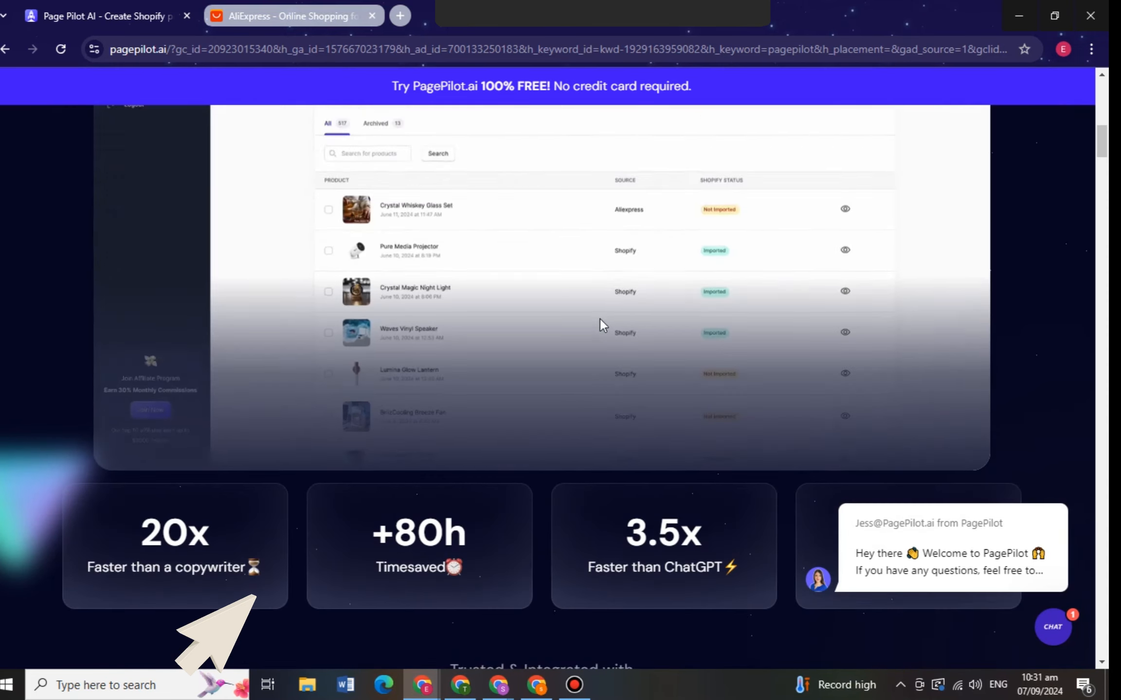
scroll(1009, 305, up, 10)
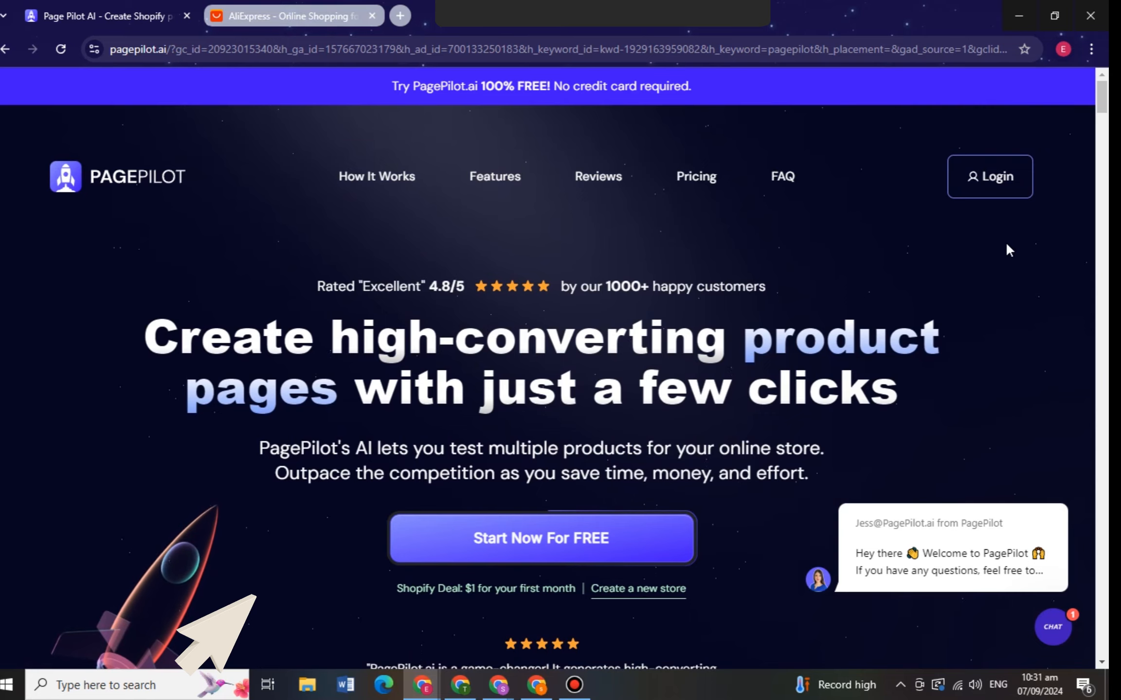
click(533, 535)
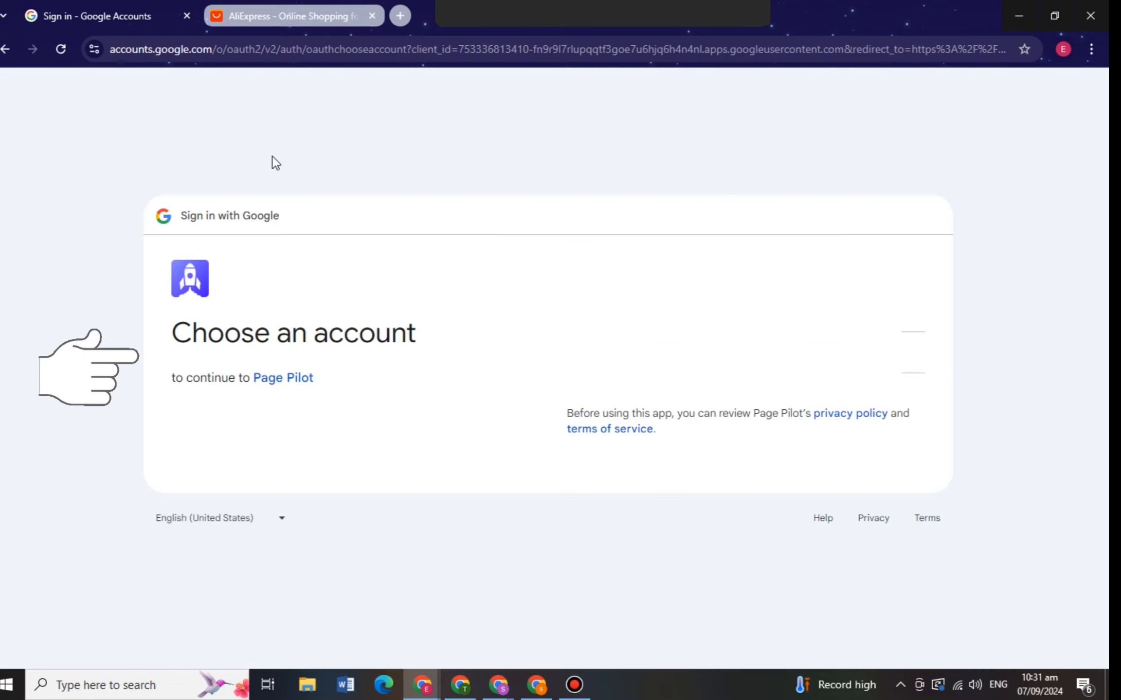
click(450, 413)
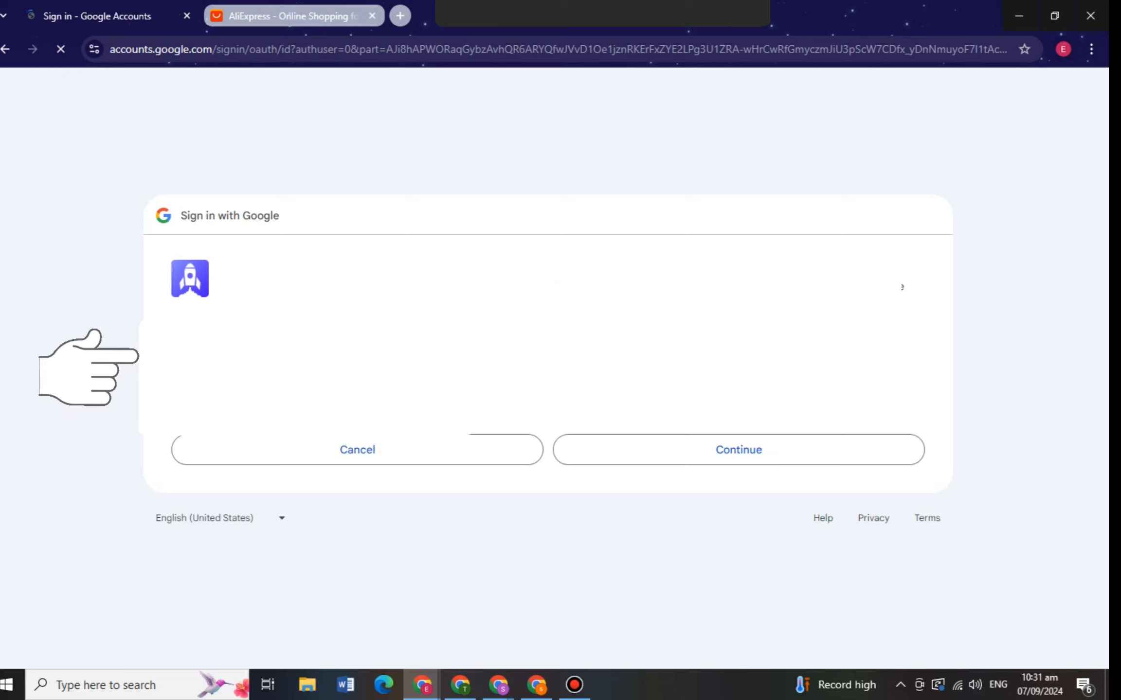
click(673, 446)
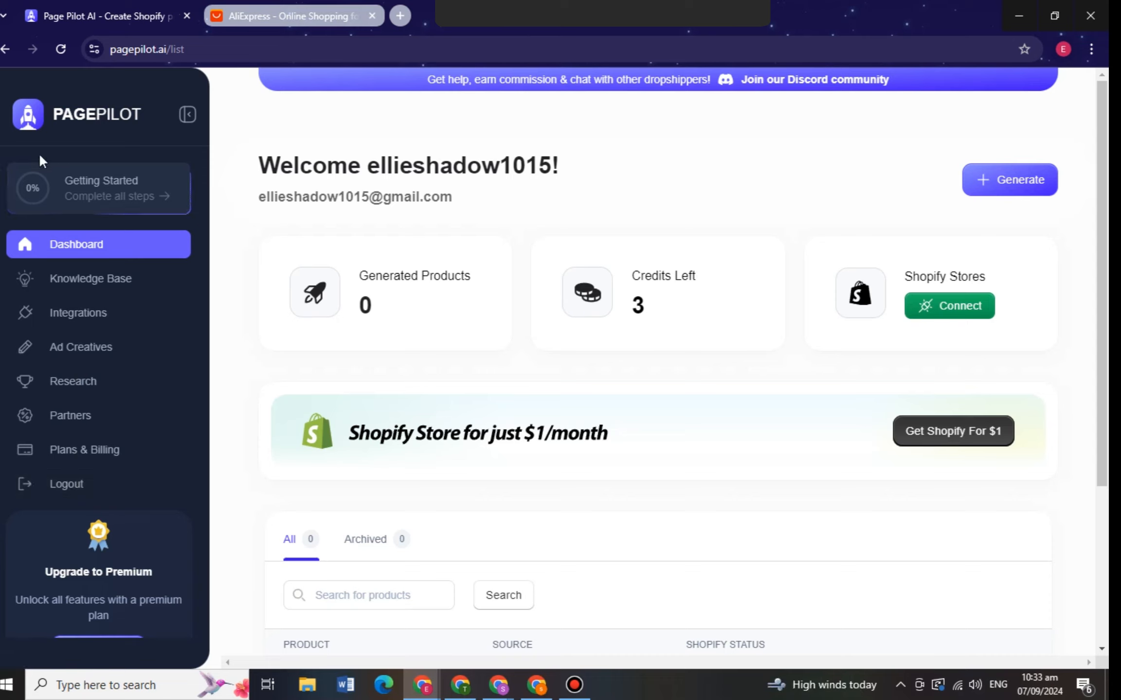
Open the new Shopify store connection form from the dashboard and look through its fields.
key(alt)
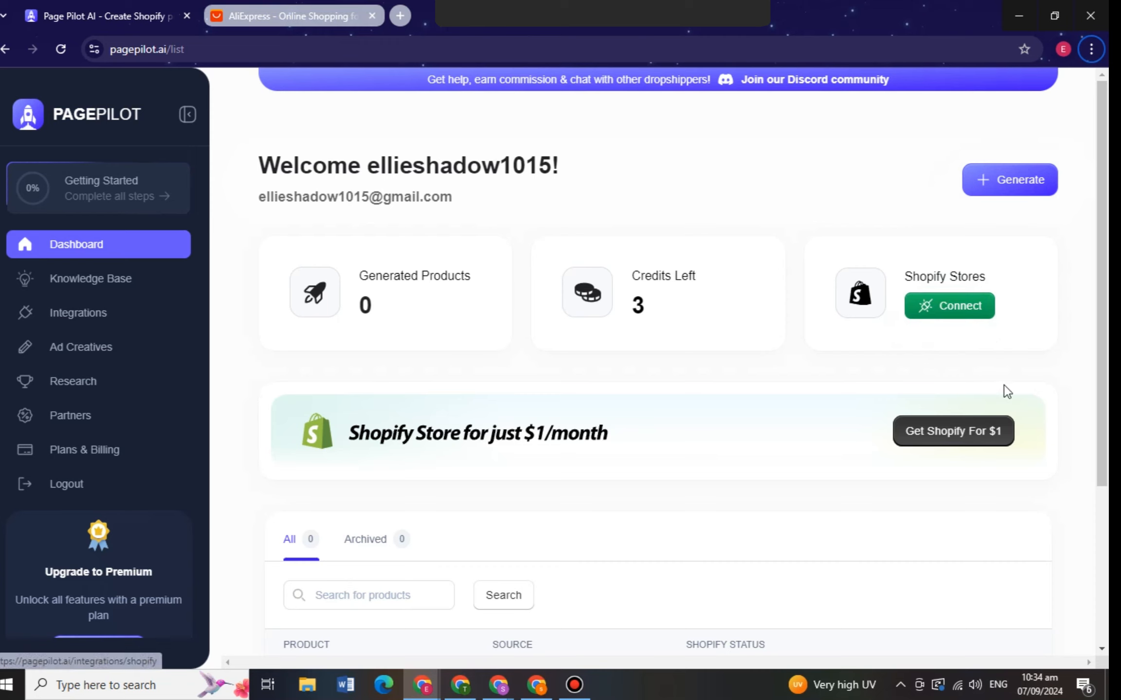
click(959, 308)
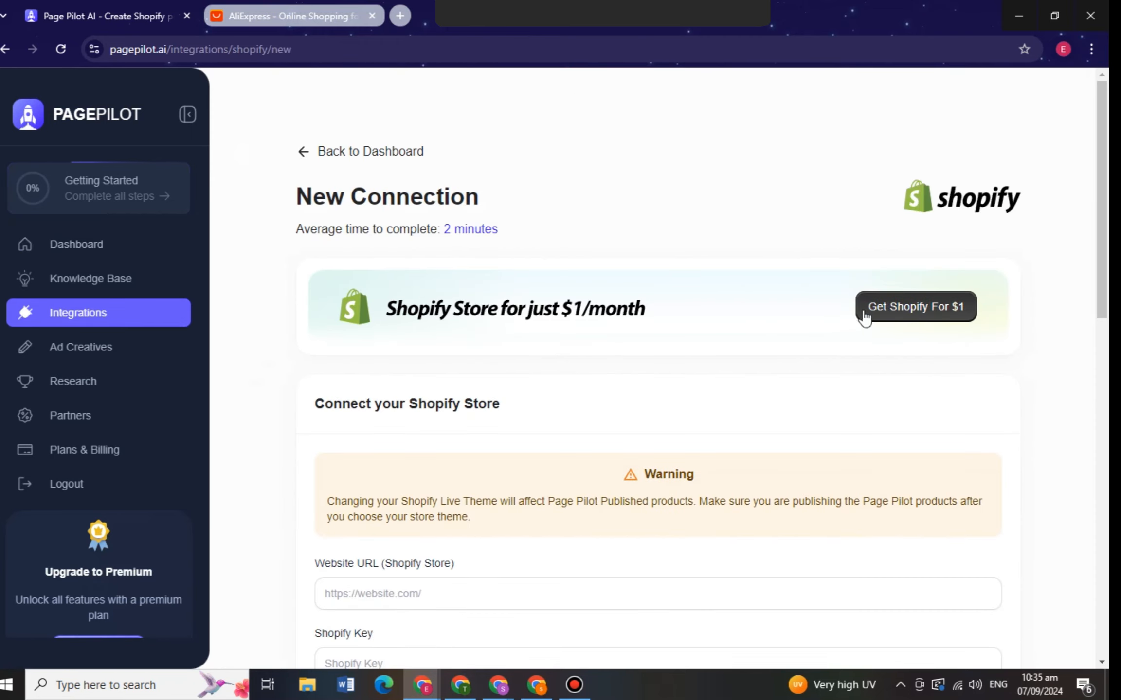
scroll(640, 496, down, 2)
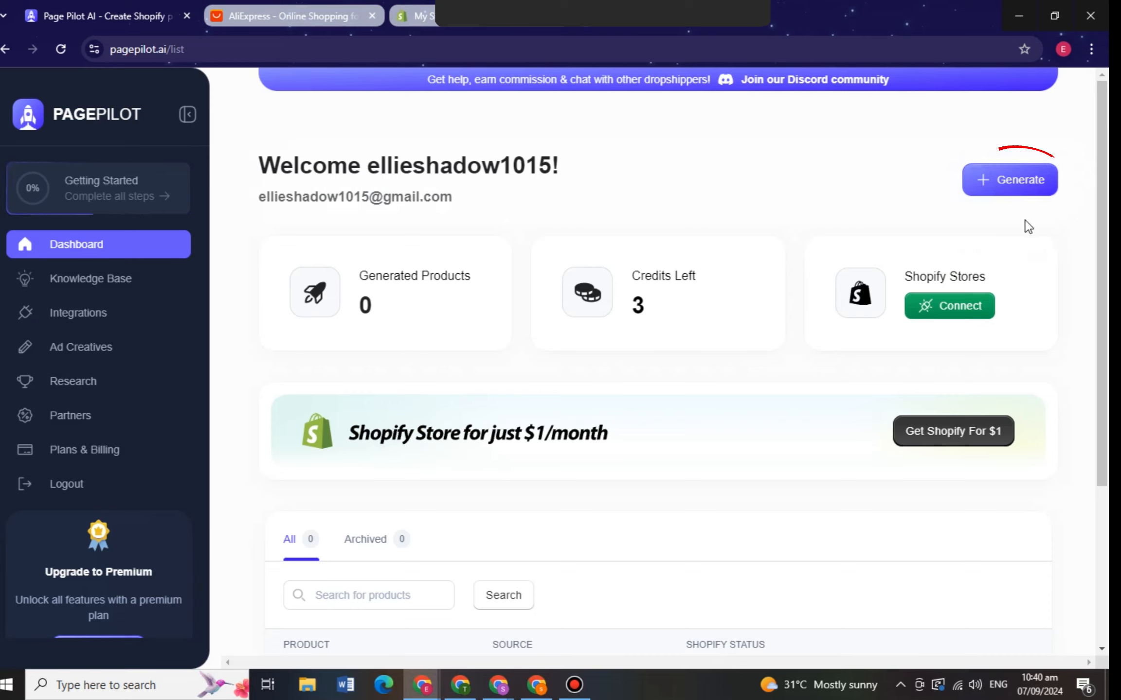
Open the form for generating a product, with AliExpress as the product source.
click(1017, 192)
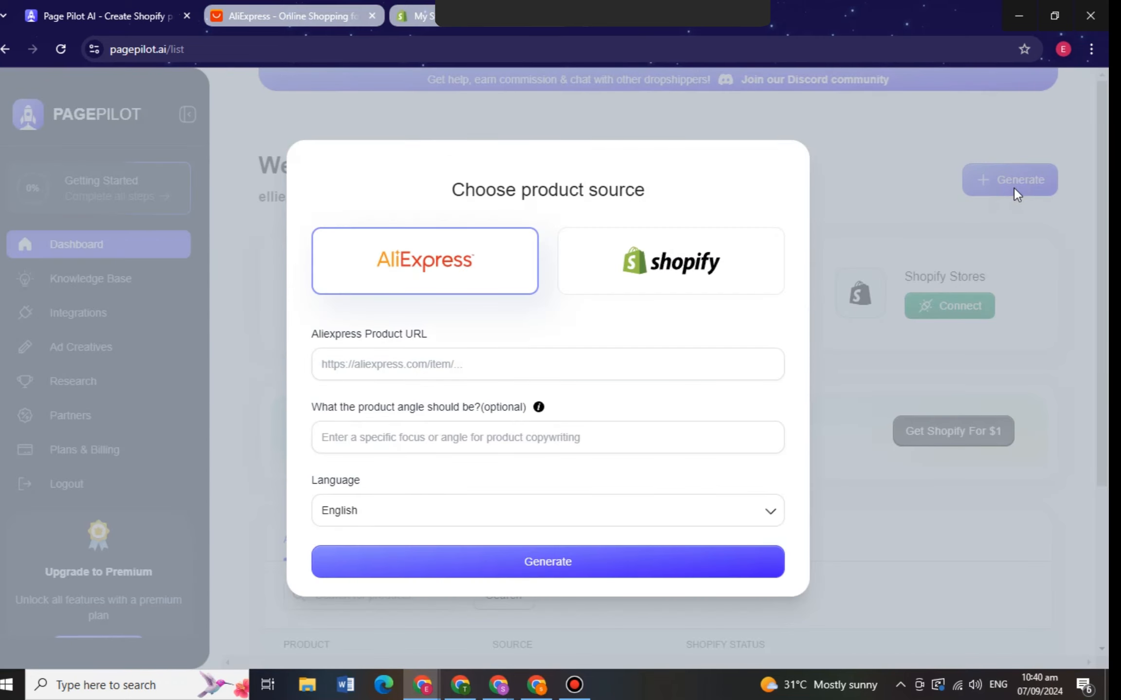
drag(450, 191, 651, 195)
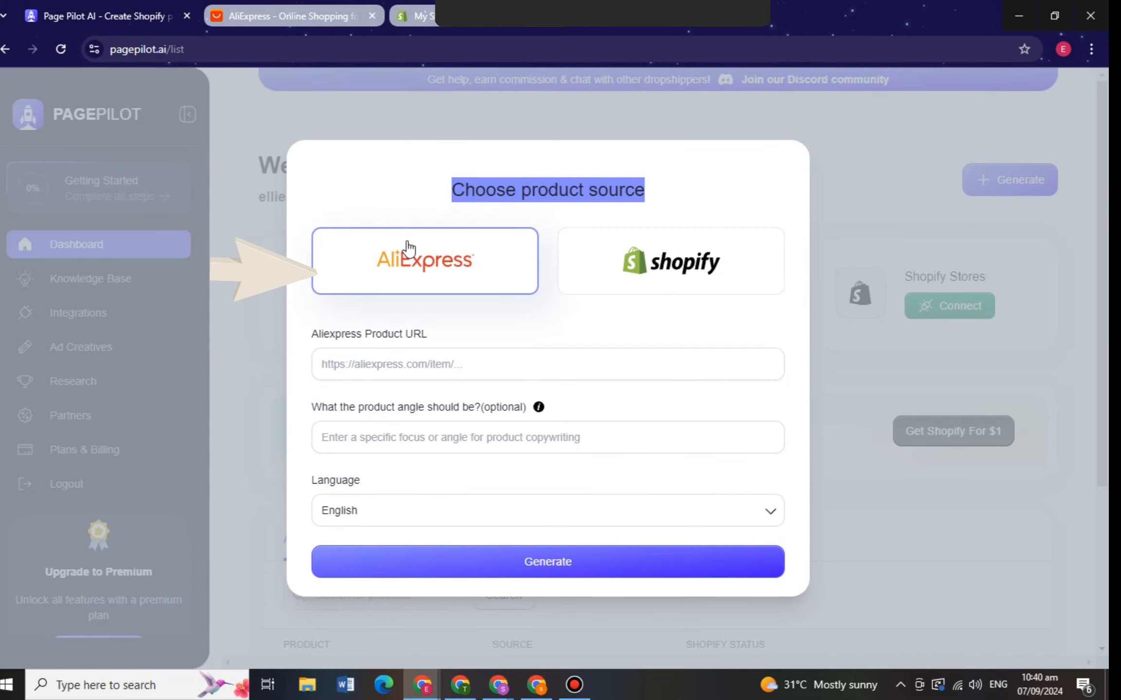
click(294, 22)
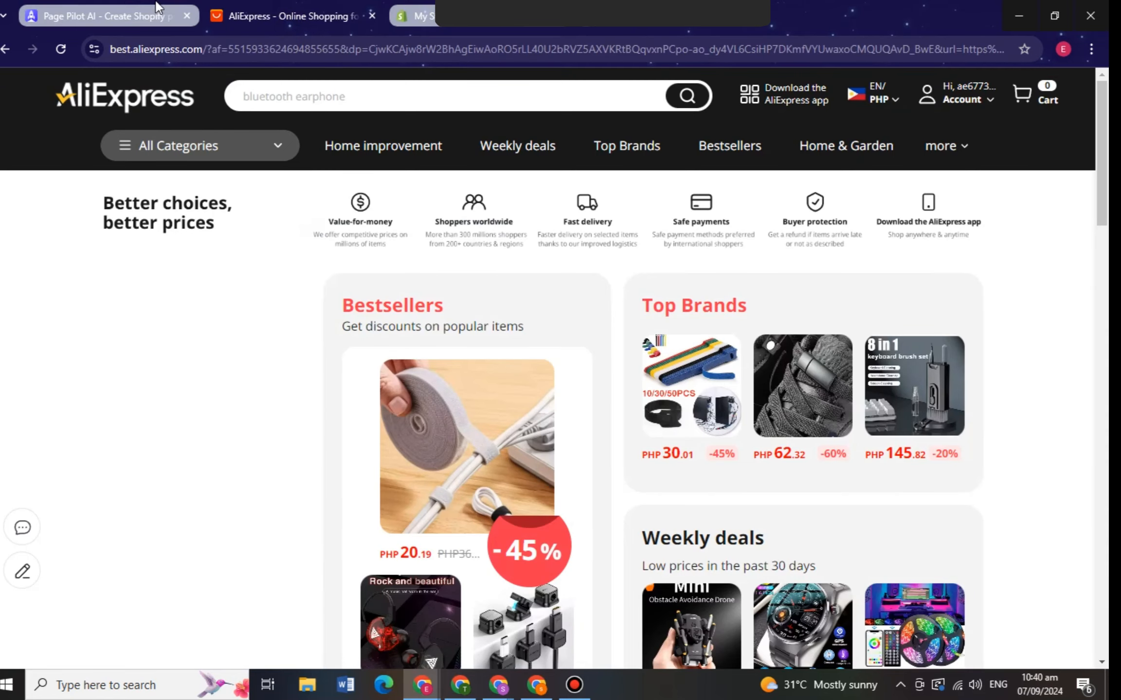
click(148, 14)
key(ctrl+3)
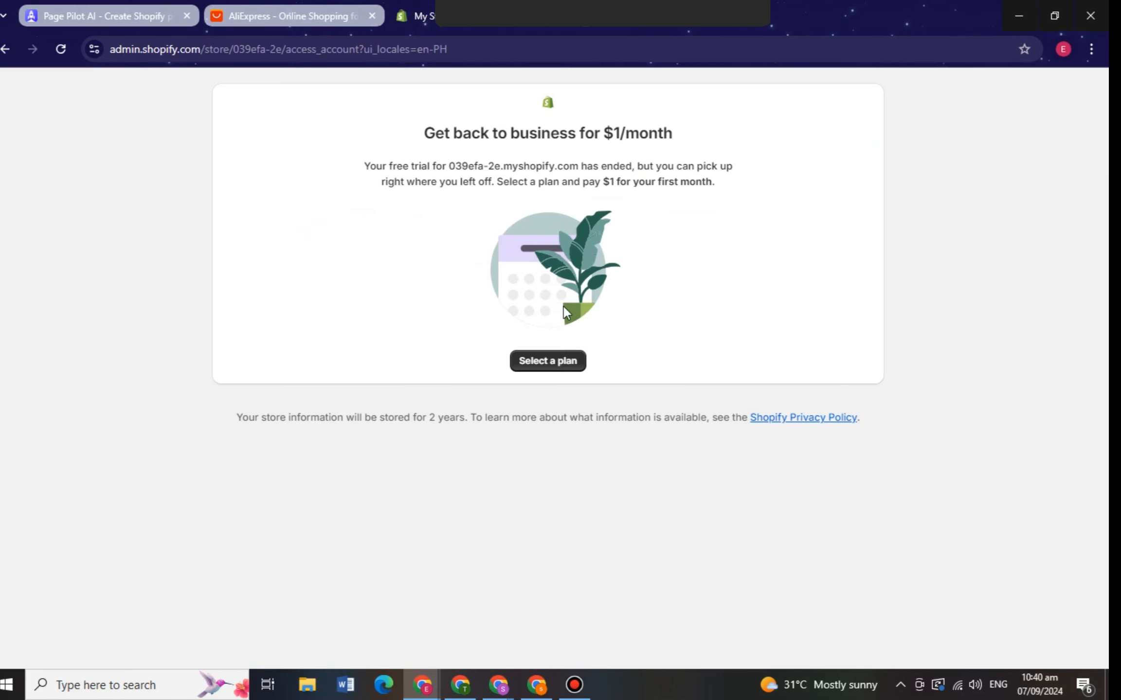
click(234, 12)
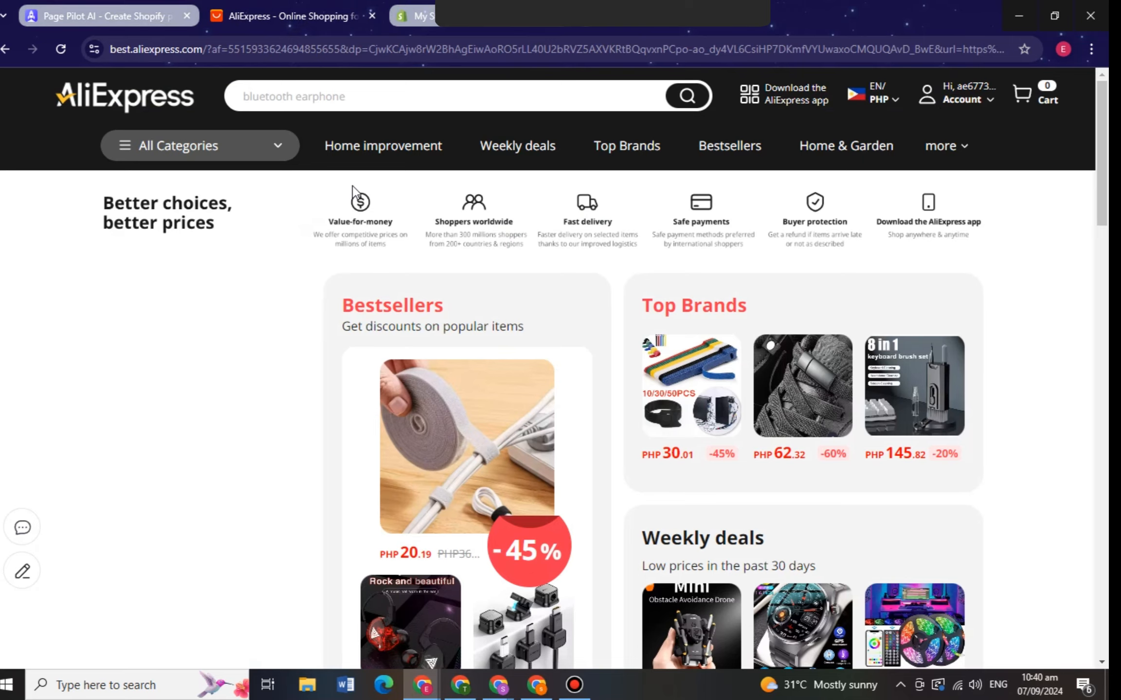
key(ctrl+1)
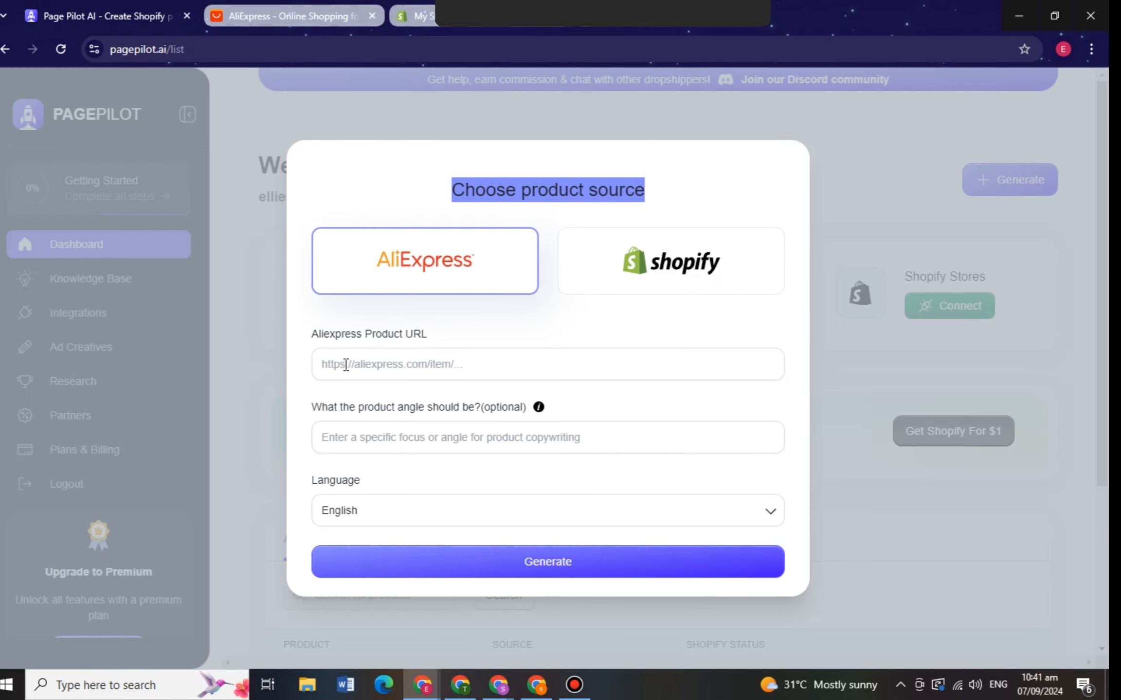
Switch to the AliExpress site and open the Original Official Silicone Case product under More to Love.
click(346, 365)
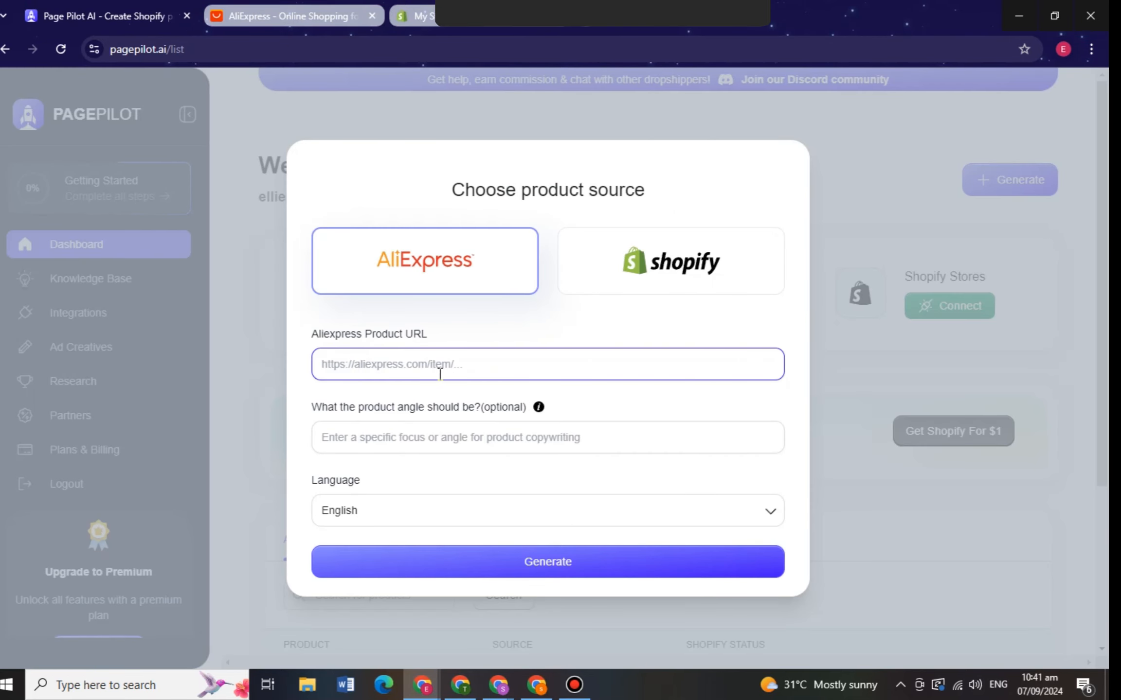
click(321, 19)
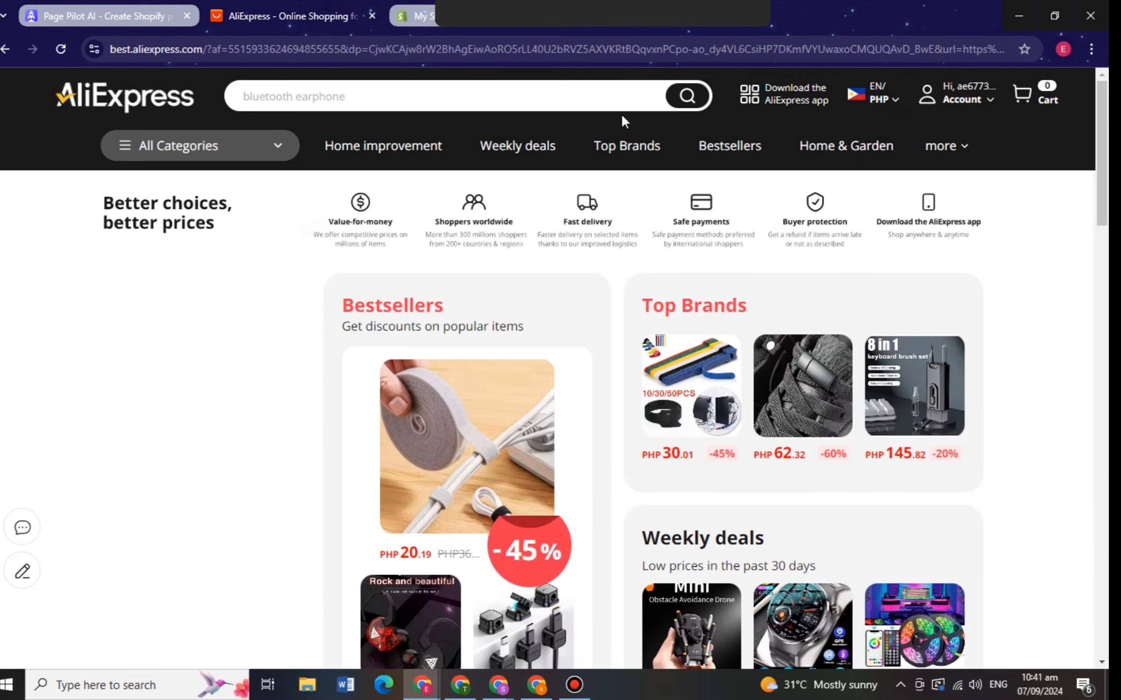
scroll(470, 340, down, 5)
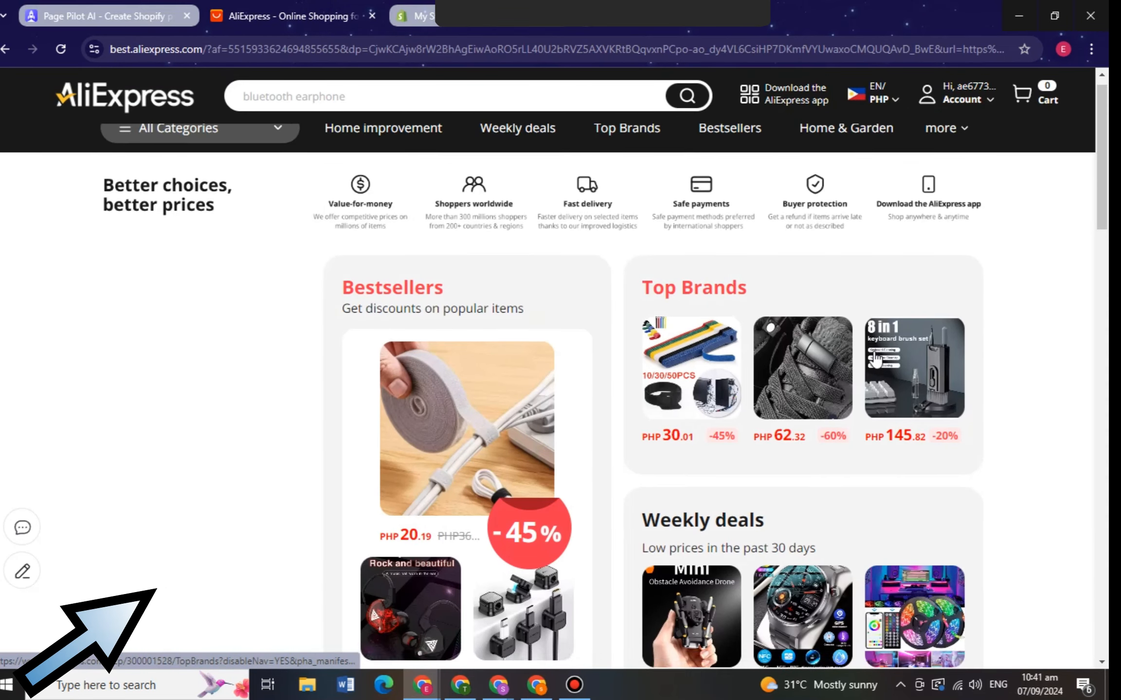
scroll(528, 230, up, 3)
scroll(657, 401, down, 1)
scroll(657, 402, down, 5)
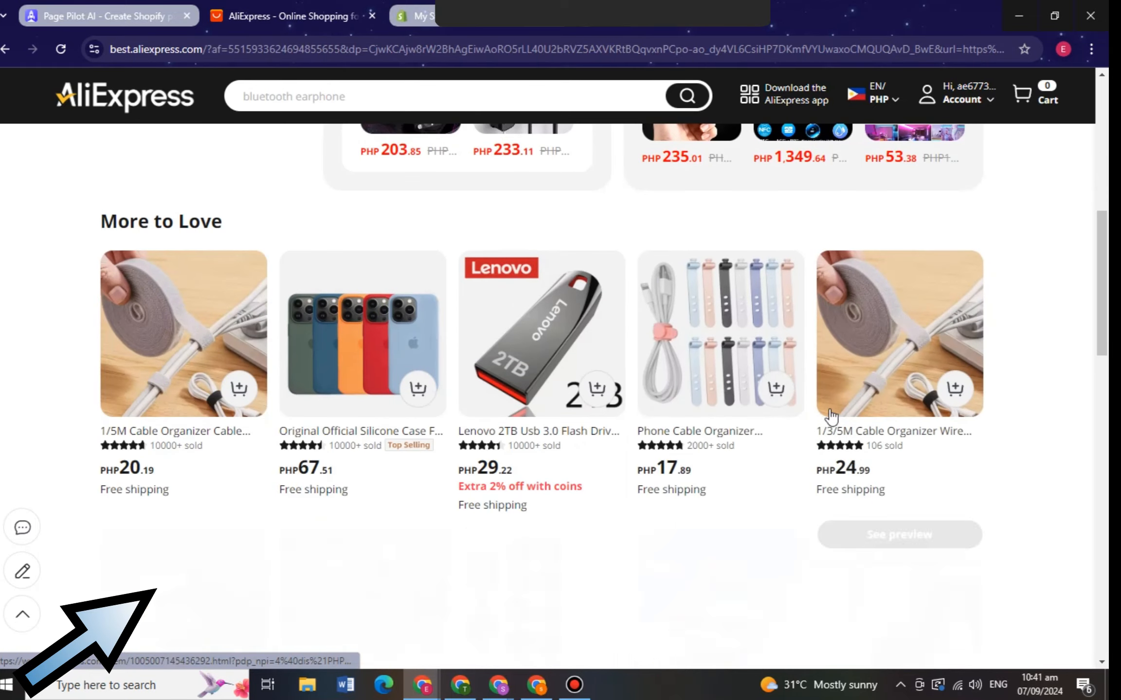
mouse_move(864, 365)
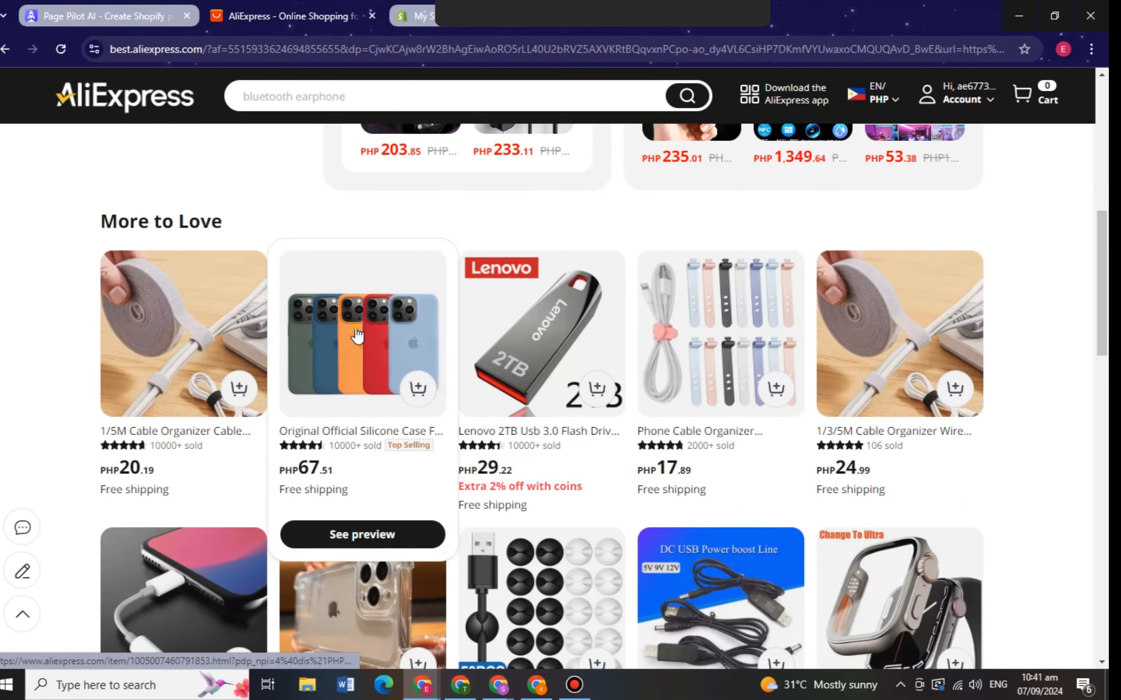
click(370, 387)
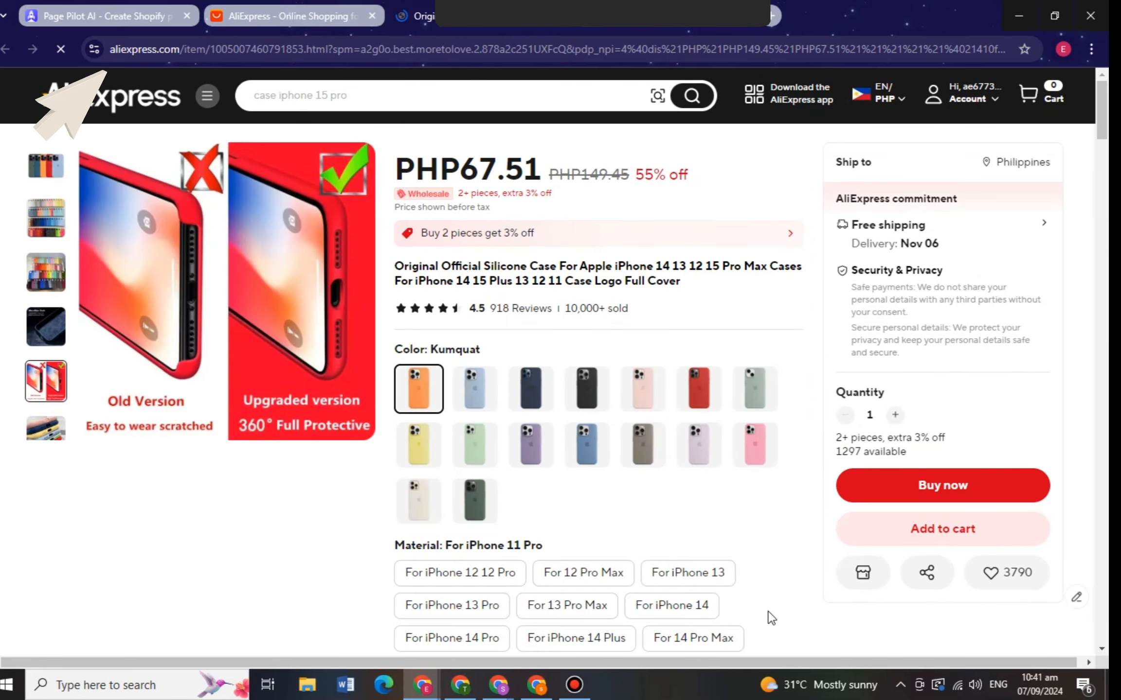
Dismiss the notification subscription prompt and copy the web address of the silicone case's product page.
scroll(771, 575, down, 10)
scroll(776, 574, up, 10)
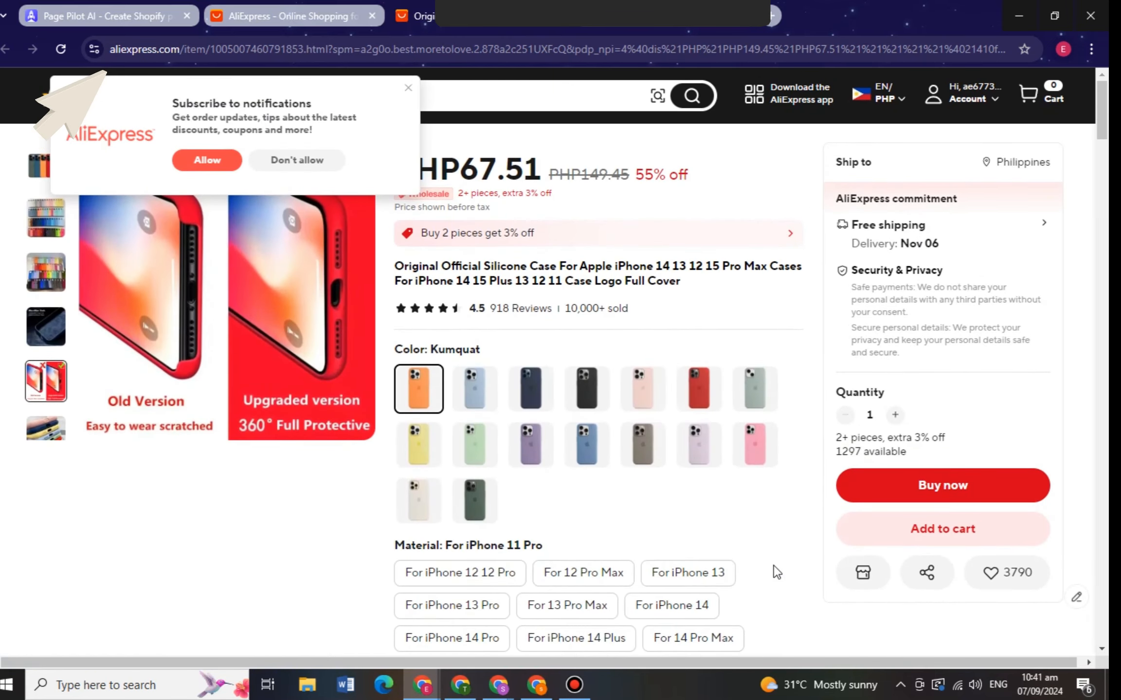
click(406, 90)
click(400, 55)
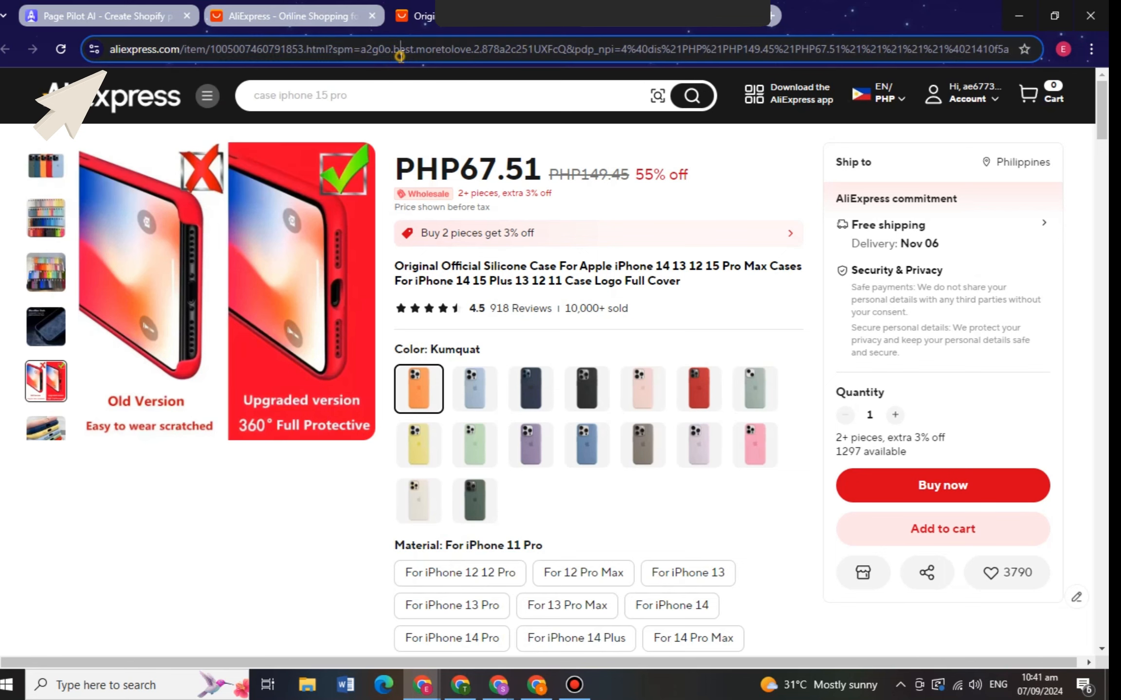
right_click(401, 59)
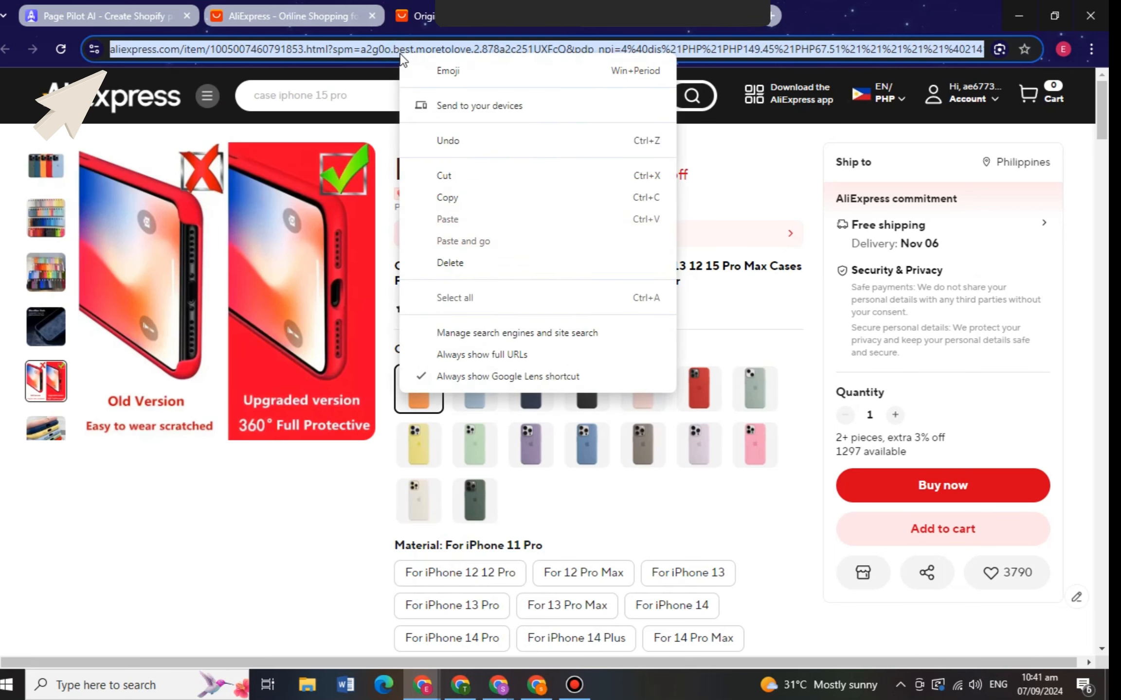
click(461, 195)
Return to PagePilot and paste the copied address as the Aliexpress Product URL.
click(145, 15)
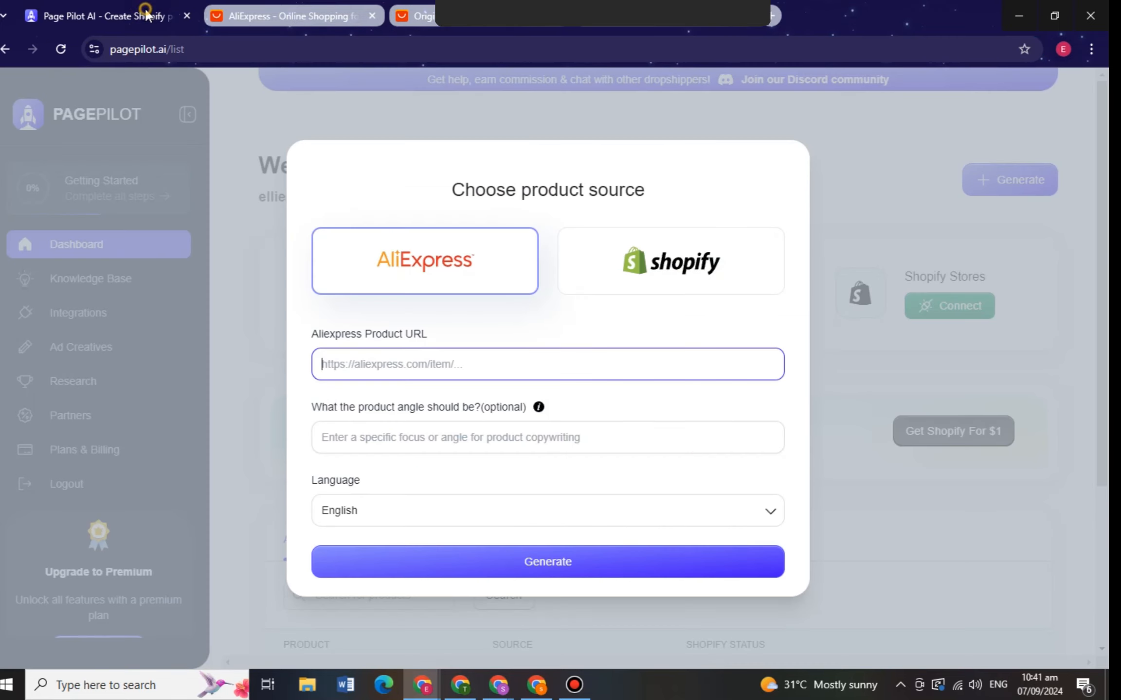
right_click(368, 362)
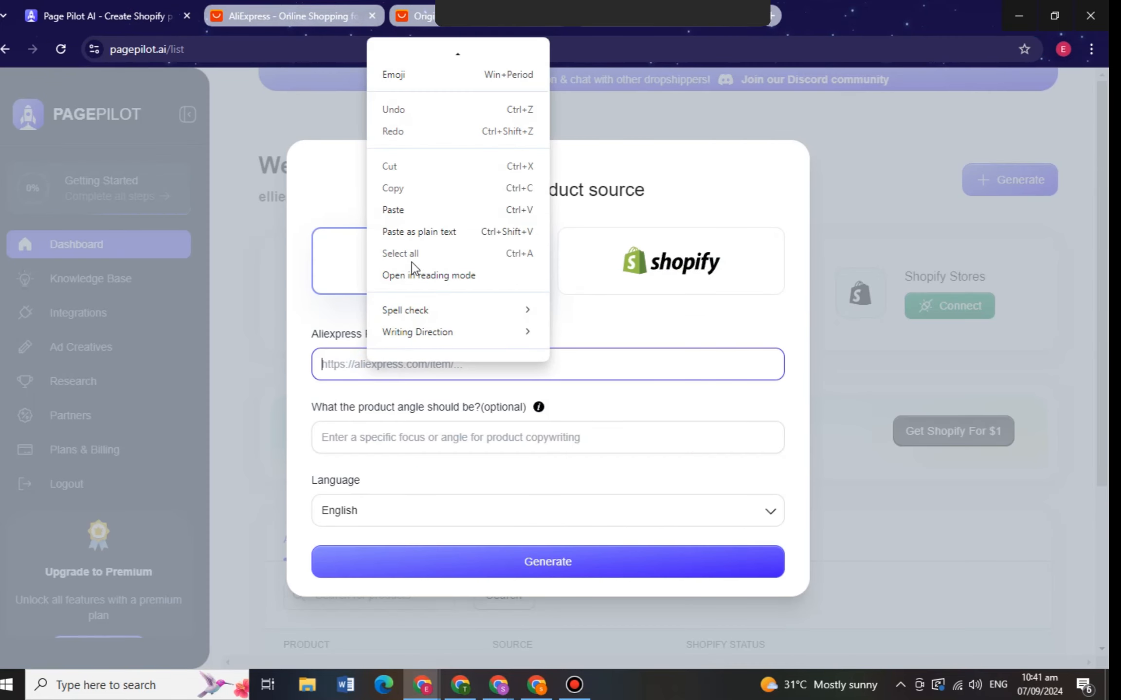
click(421, 210)
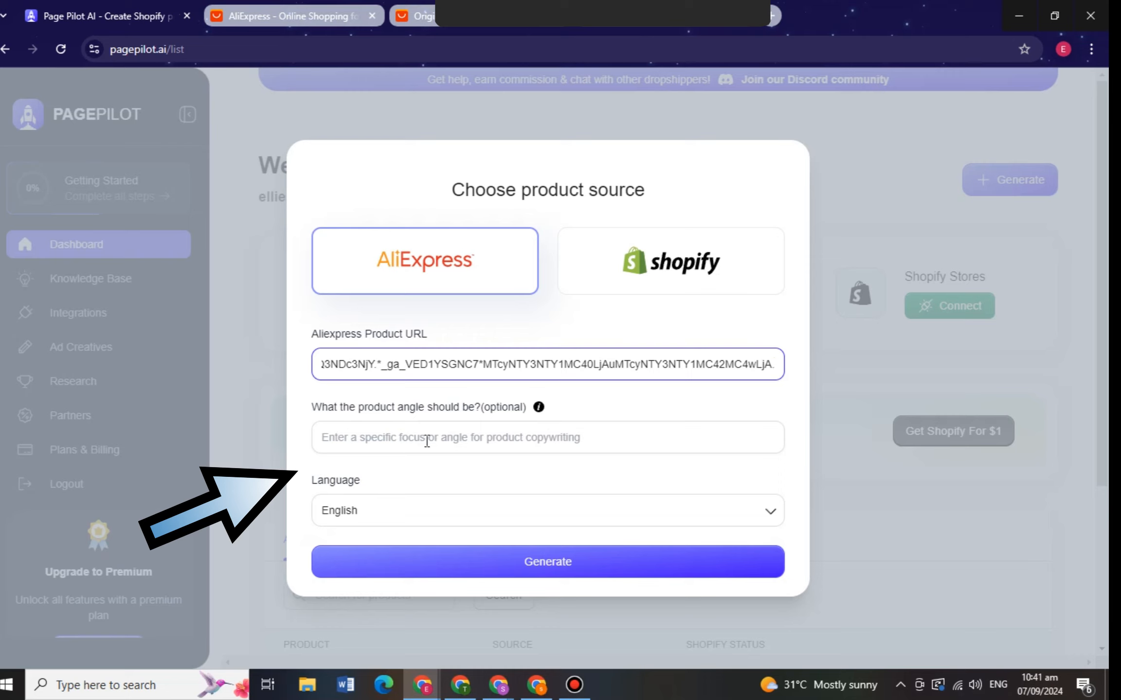
Choose English as the language and generate the product page.
click(774, 515)
click(435, 510)
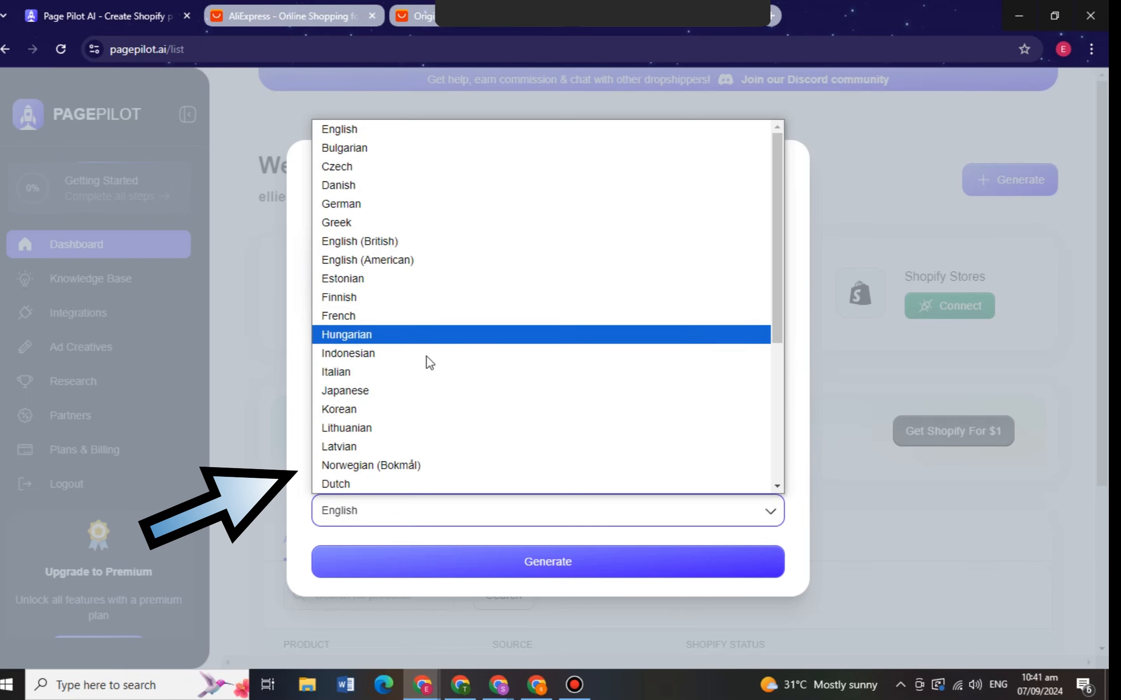
click(387, 123)
click(554, 562)
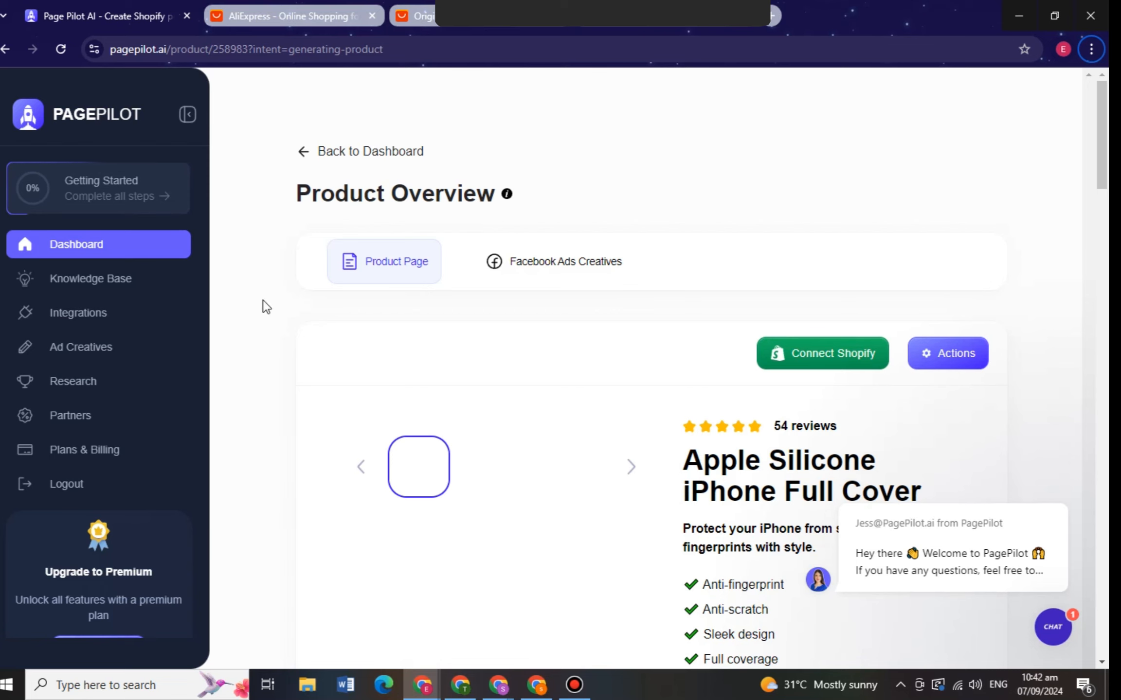
Change the generated product's title to "Apple Silicone iPhone" and save the change.
scroll(592, 326, down, 3)
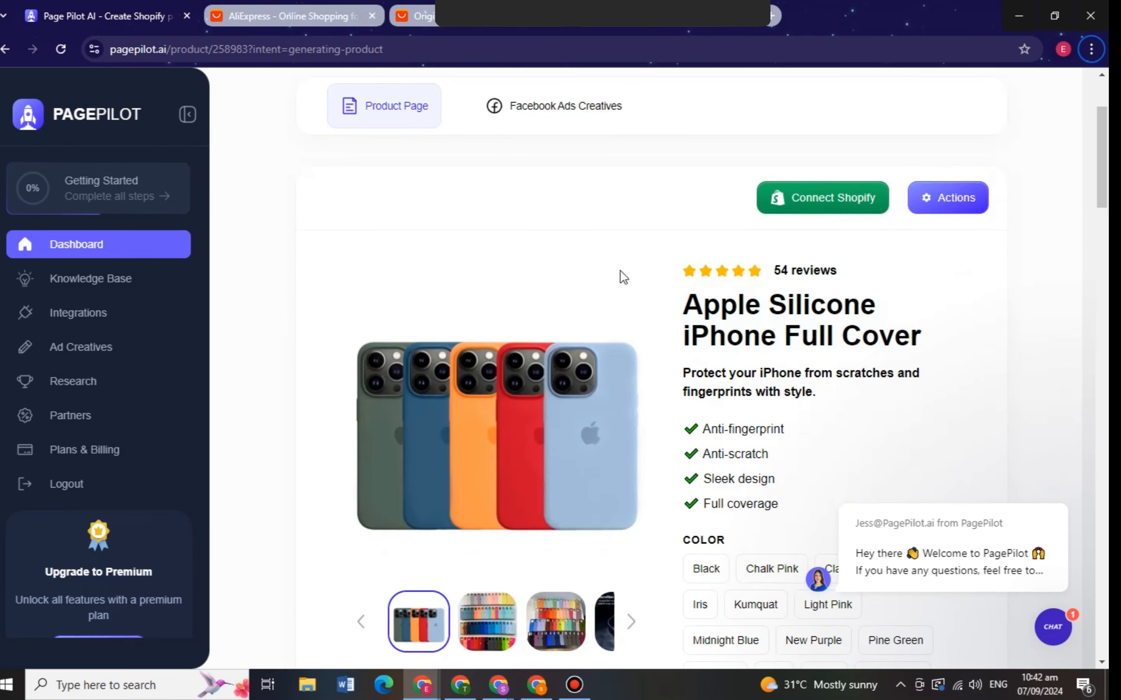
scroll(520, 308, up, 3)
scroll(696, 362, down, 3)
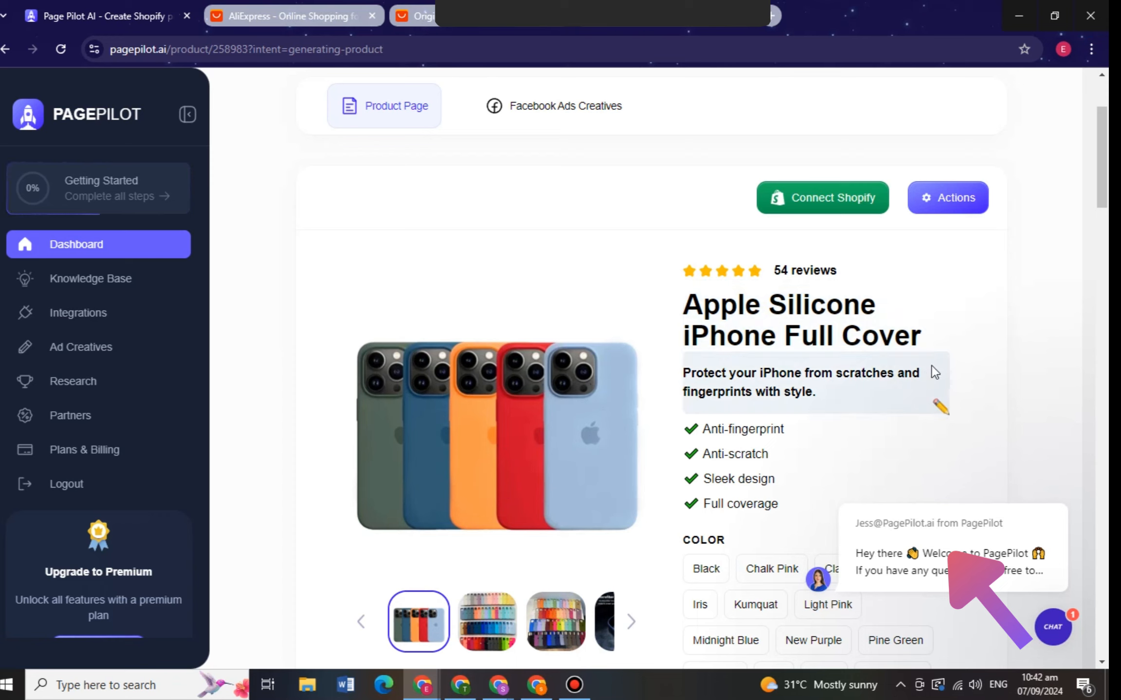
click(942, 340)
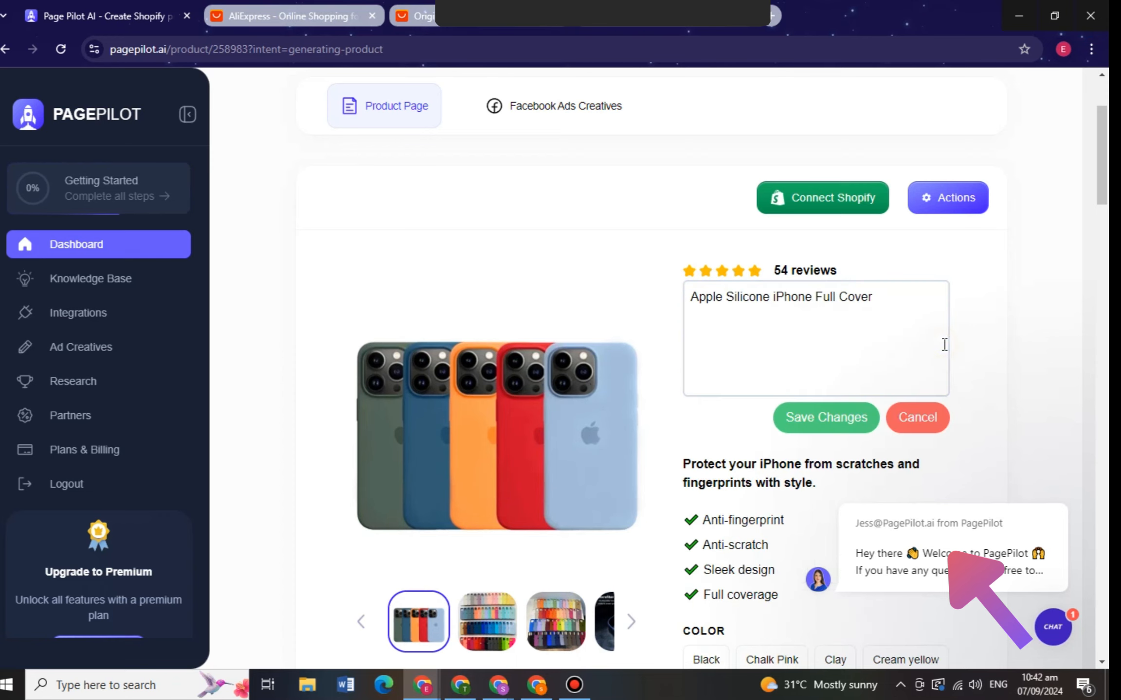
click(906, 304)
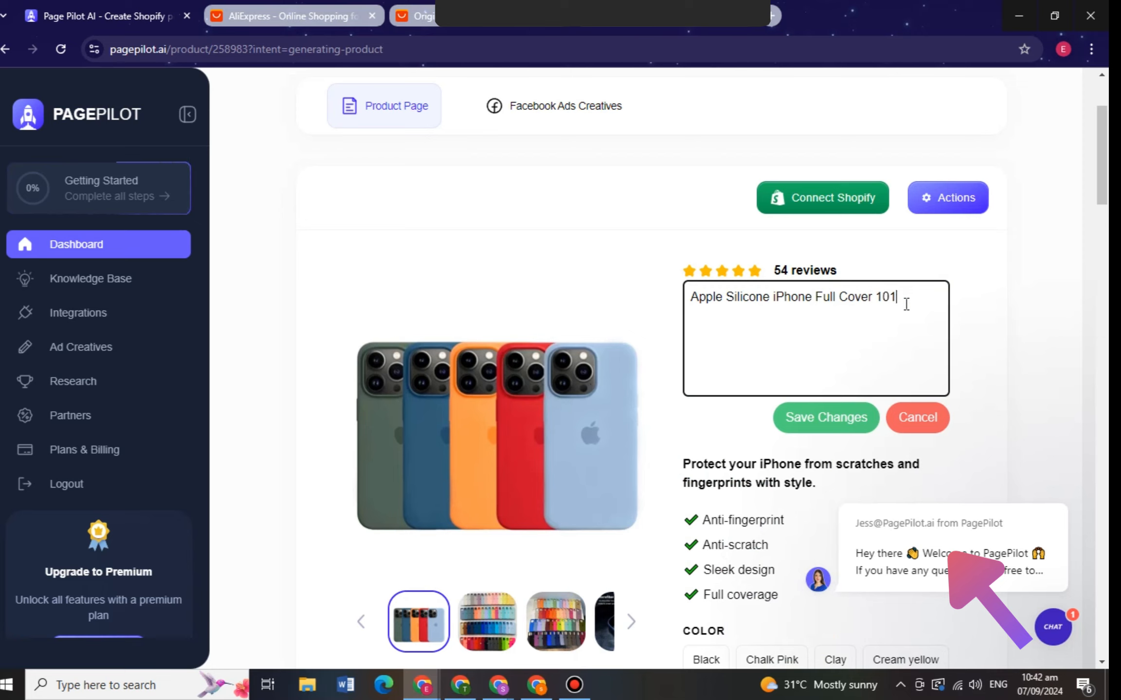
drag(835, 301, 815, 297)
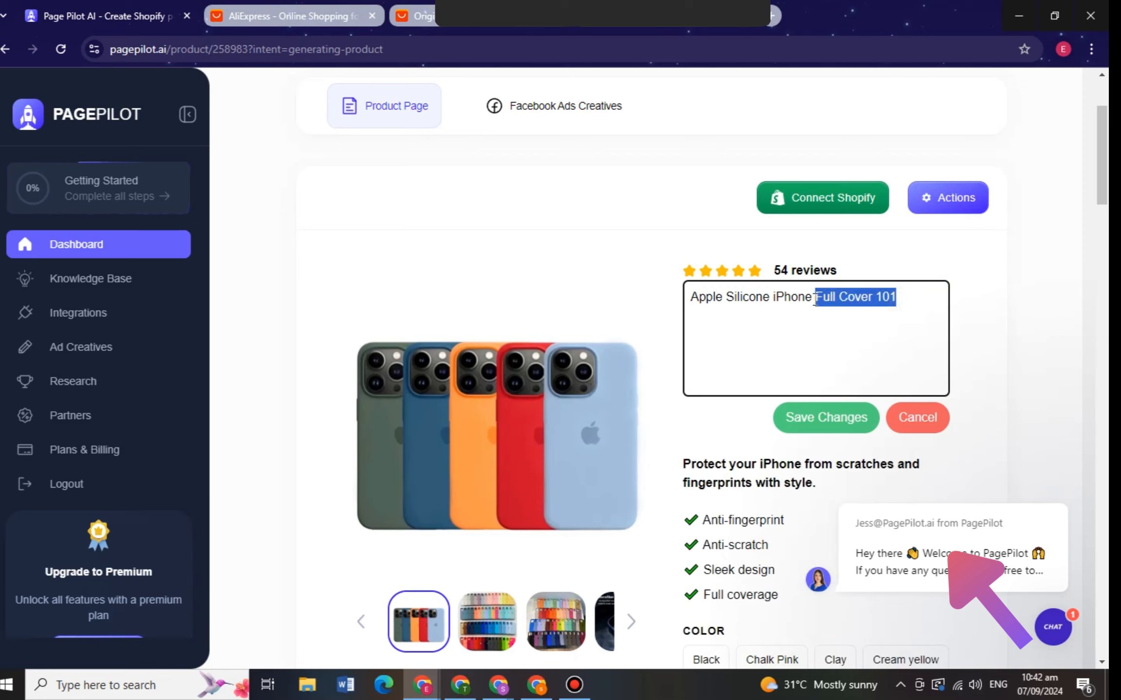
key(BackSpace)
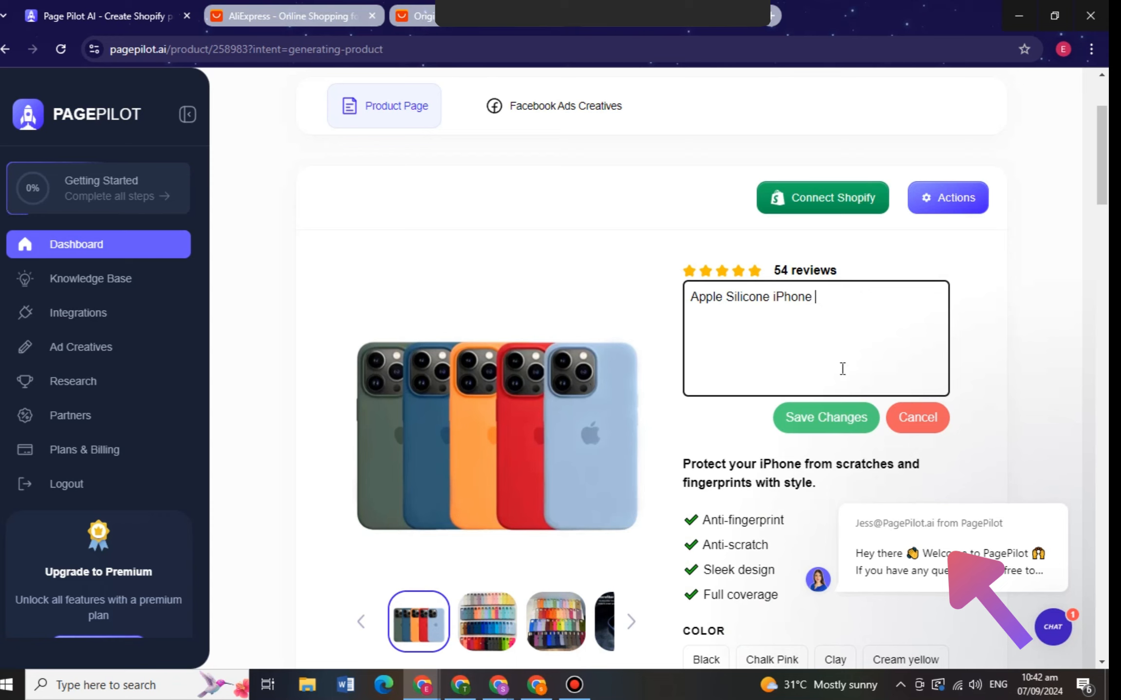
click(841, 422)
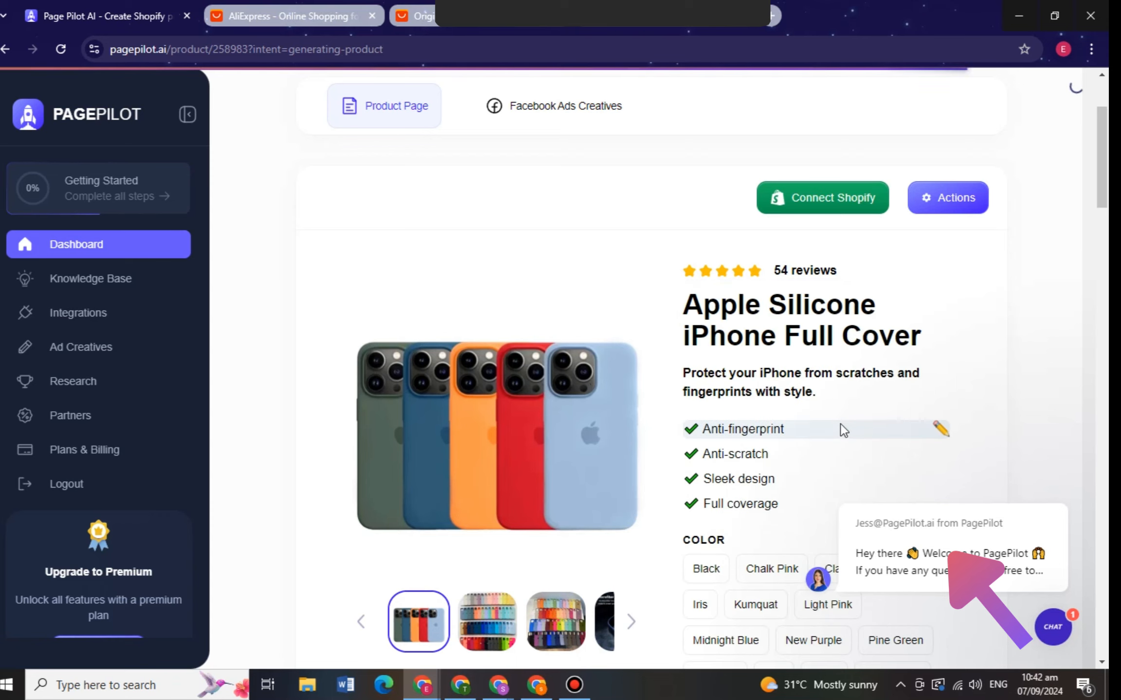
Change the "Anti-fingerprint" feature line to "Anti-fingerprint 100 %" and save the change.
click(934, 430)
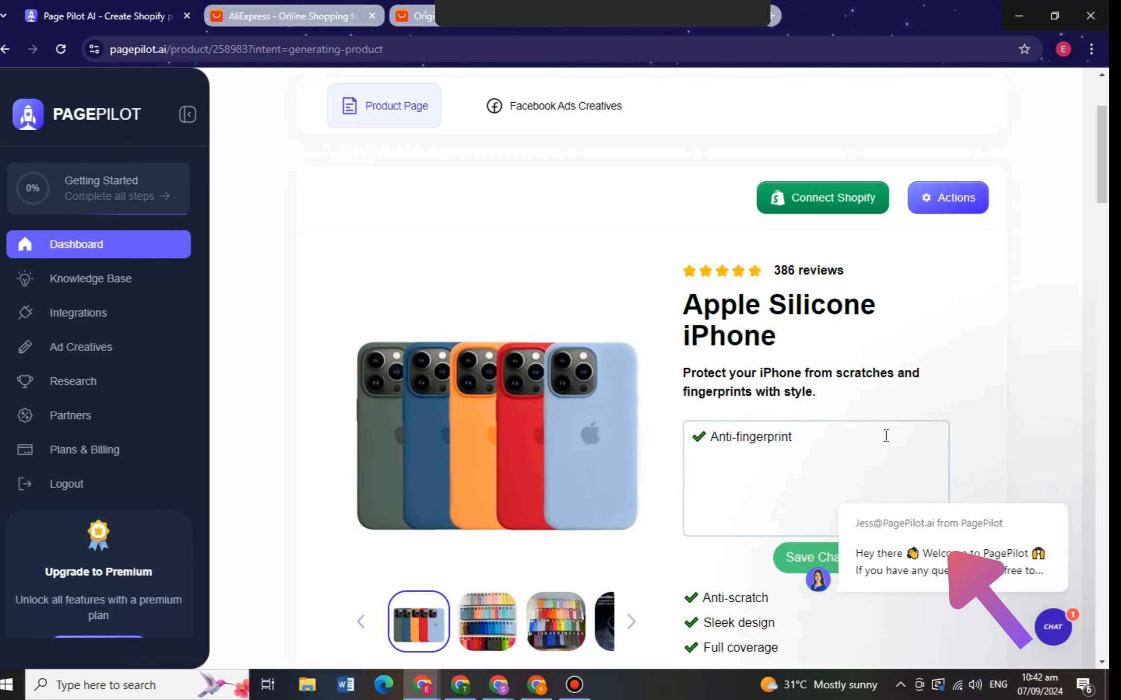
scroll(799, 442, down, 3)
click(827, 287)
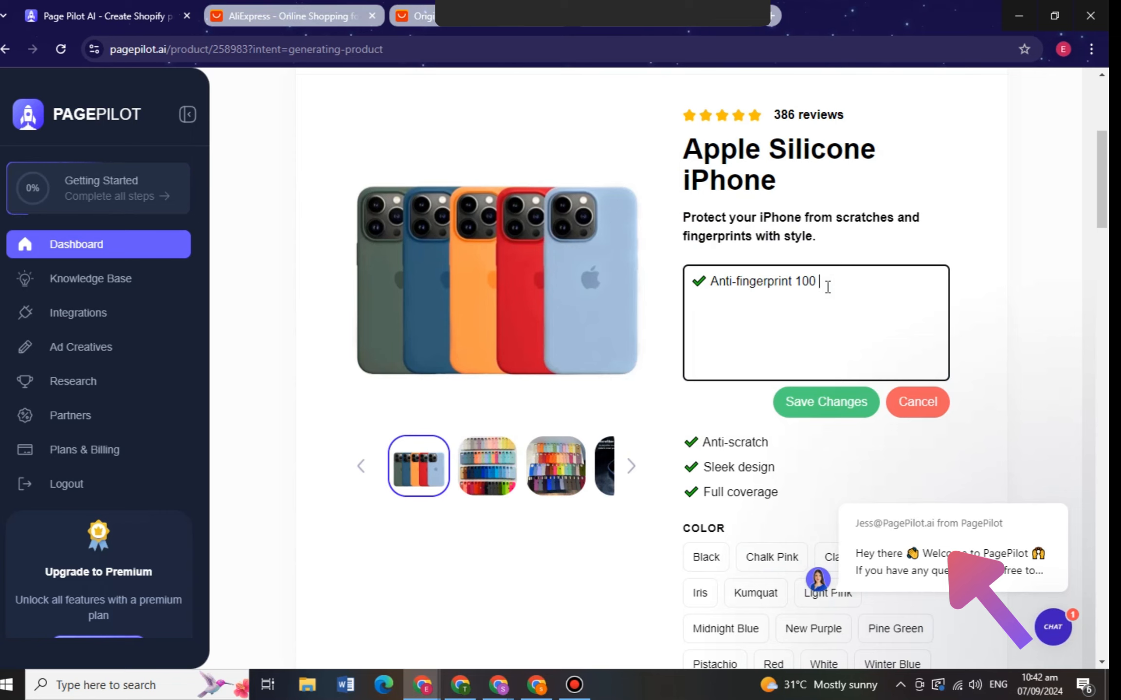
click(810, 407)
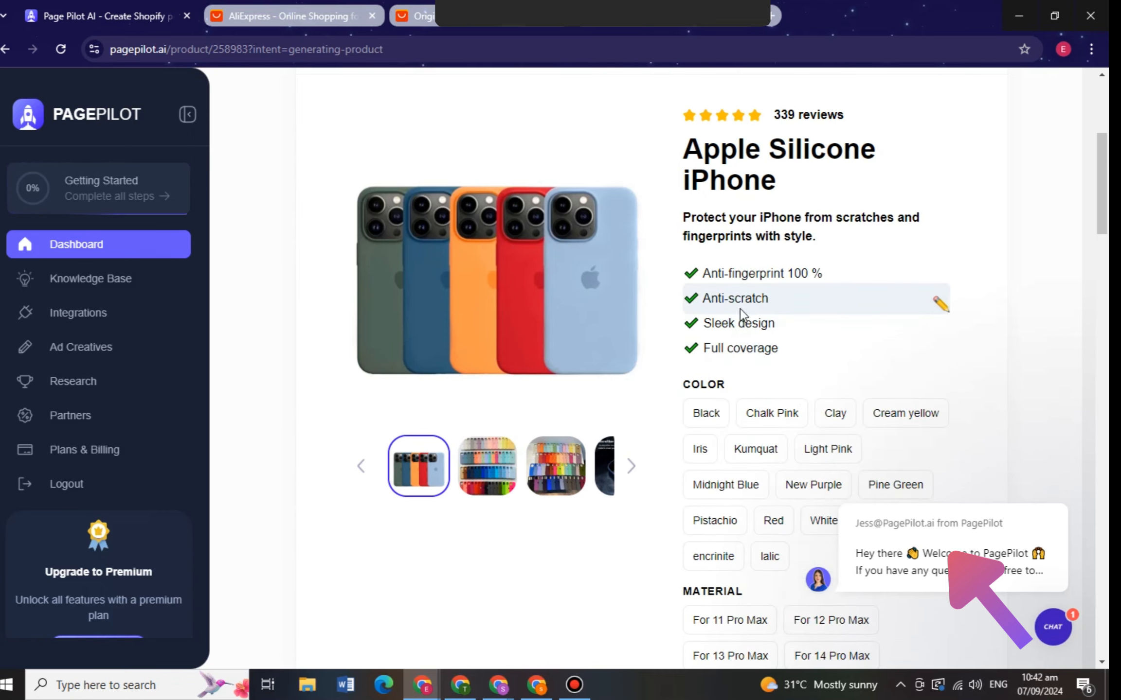
Try the product's color options Chalk Pink, Black, Cream yellow and New Purple, and the material option For iPhone 14.
click(771, 413)
scroll(711, 341, down, 2)
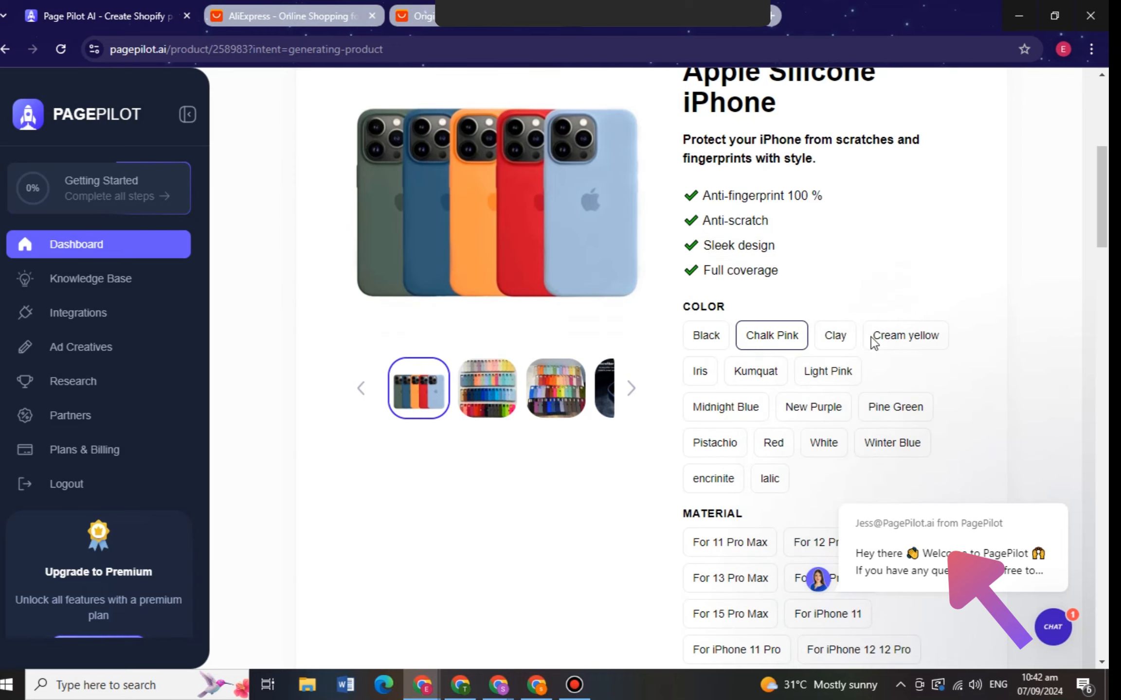
click(722, 336)
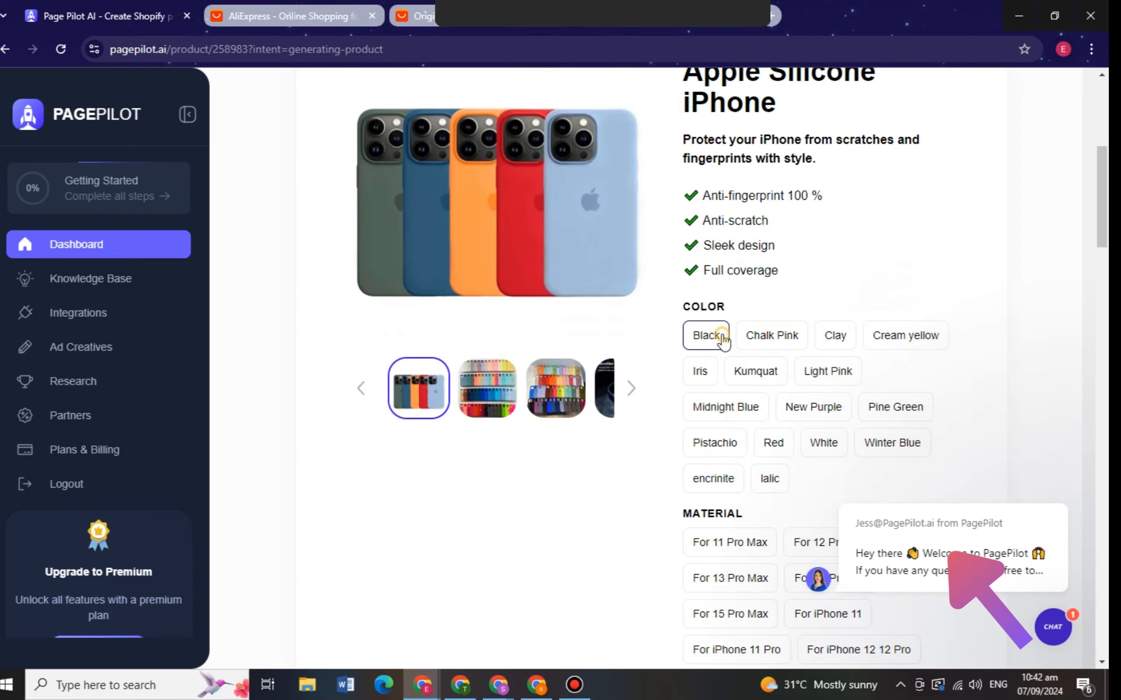
click(780, 340)
click(905, 338)
click(813, 408)
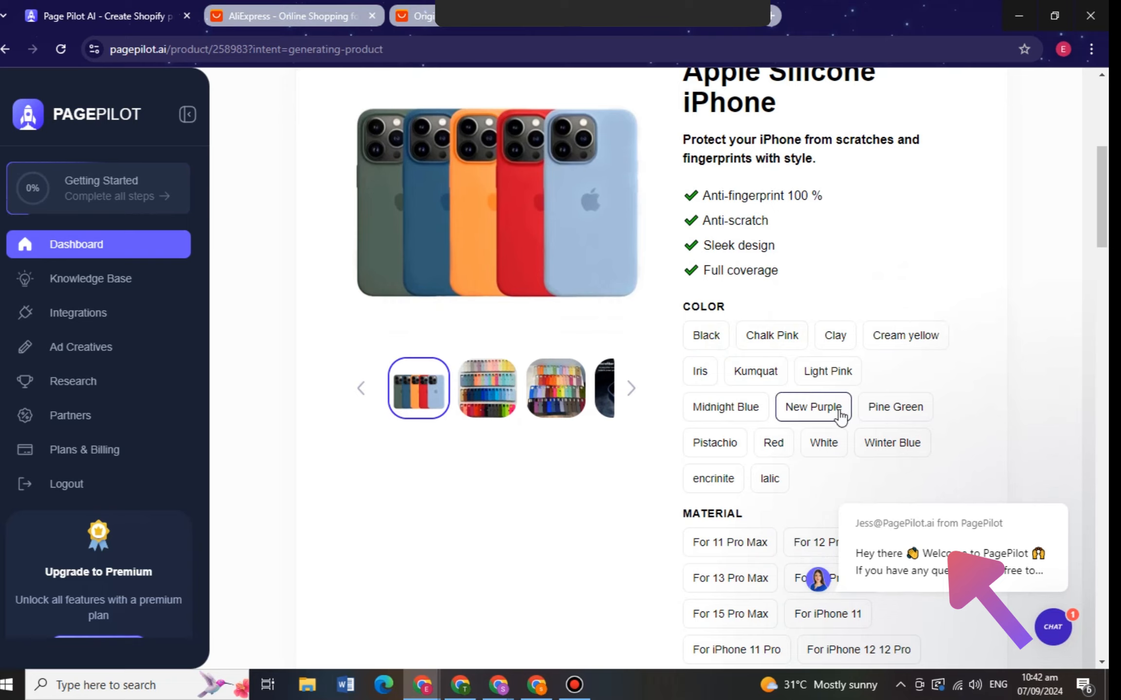
scroll(842, 414, down, 2)
scroll(841, 416, down, 3)
click(725, 487)
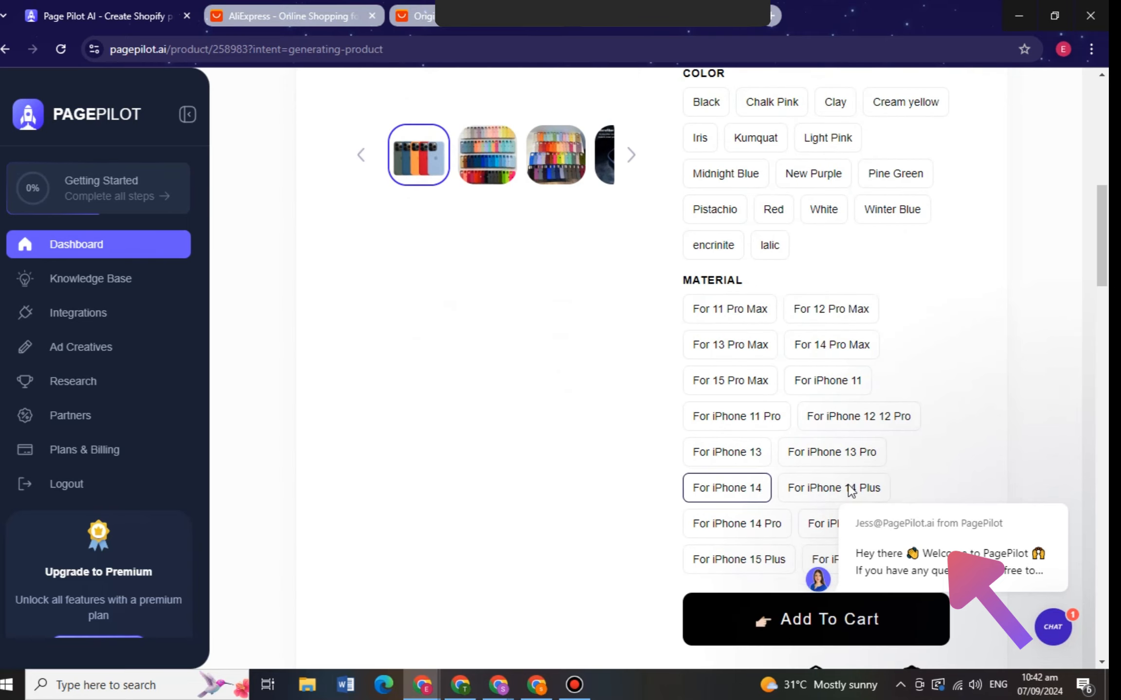
Review the rest of the generated product page, including the guarantees, customer testimonial and product benefit sections.
scroll(875, 482, down, 2)
scroll(922, 479, down, 2)
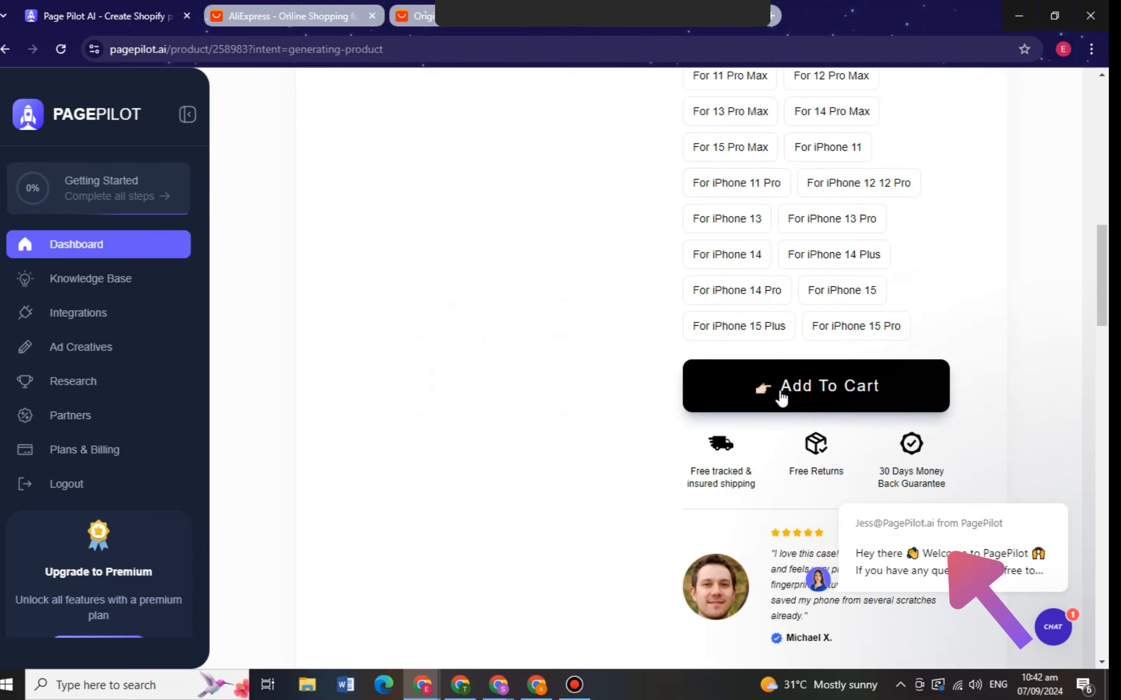
scroll(856, 443, down, 10)
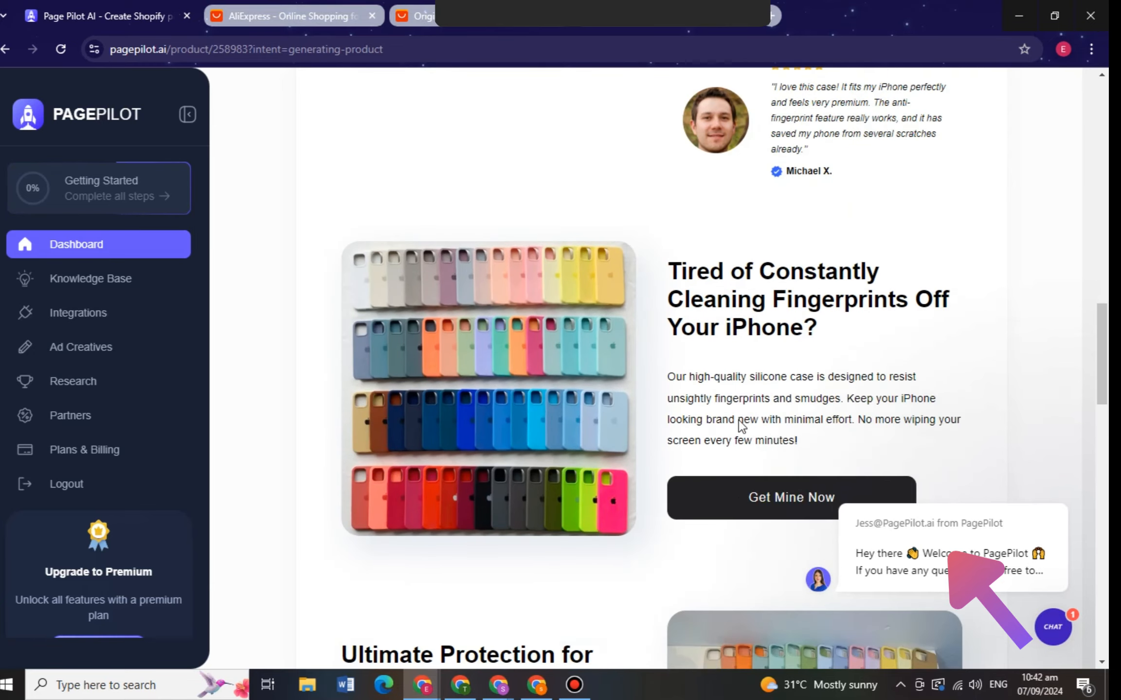
scroll(737, 418, up, 15)
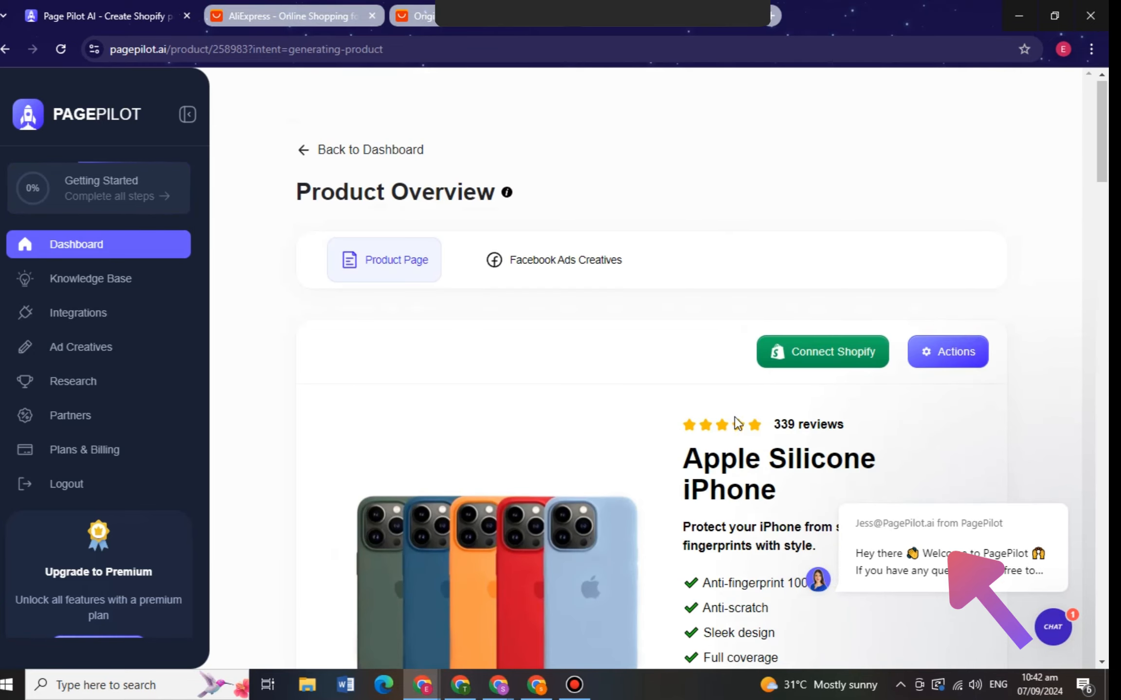
scroll(639, 389, down, 3)
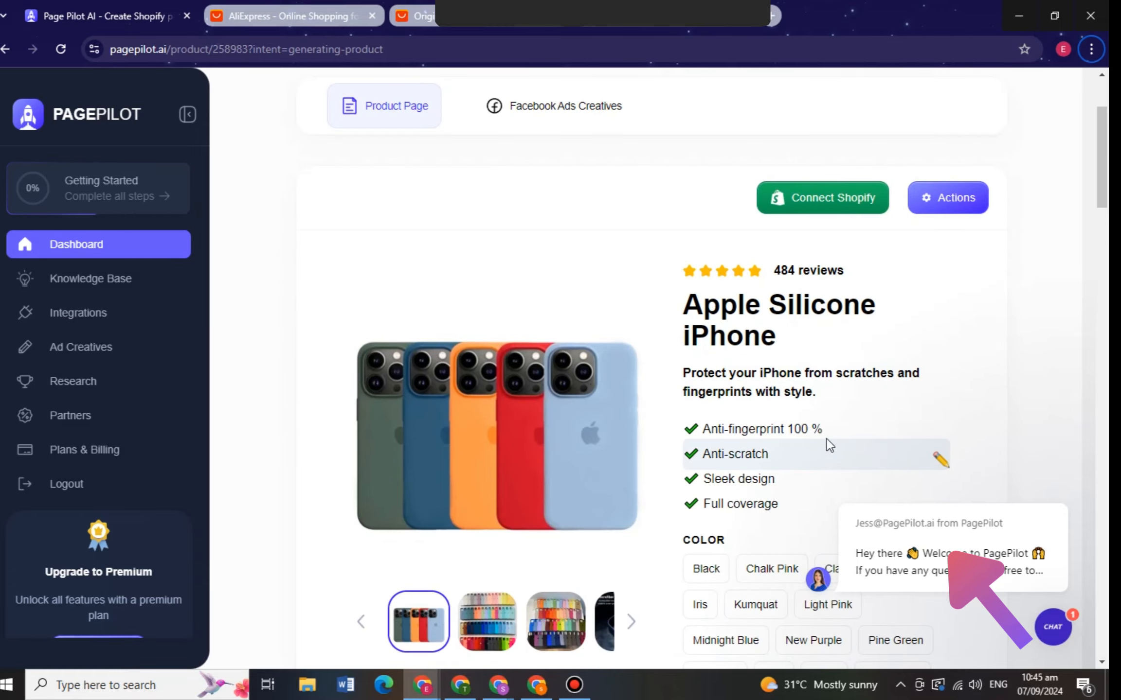
scroll(737, 528, down, 10)
scroll(733, 530, up, 10)
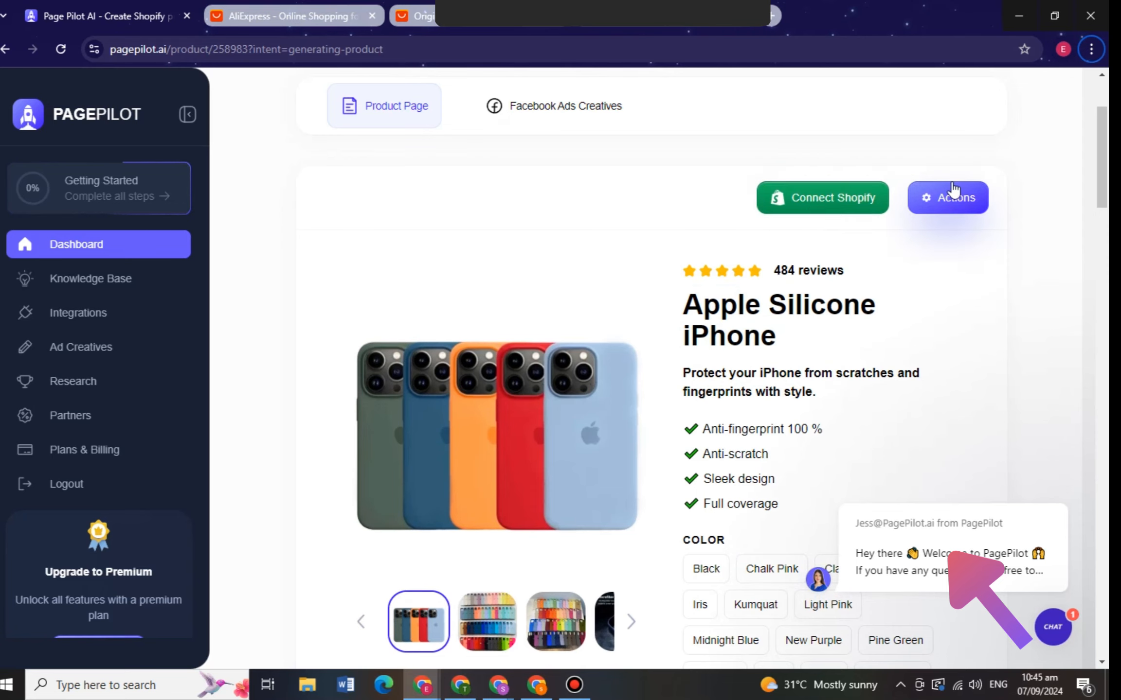
Look over the actions available for the product and open the form for a new Shopify store connection.
click(953, 200)
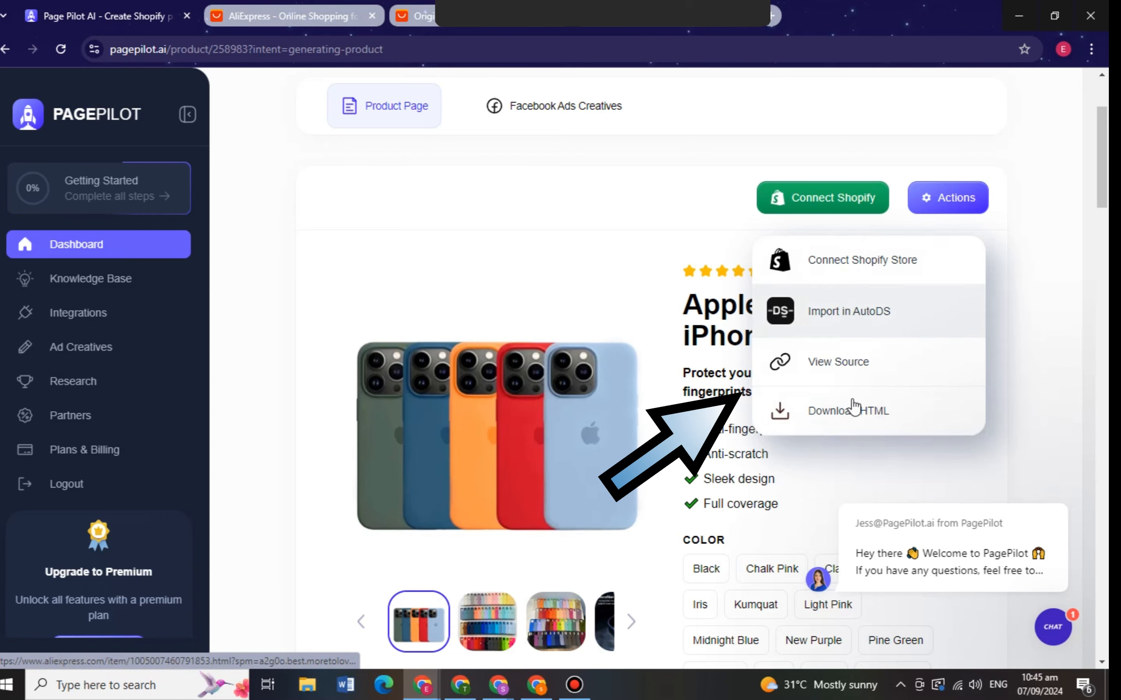
click(832, 199)
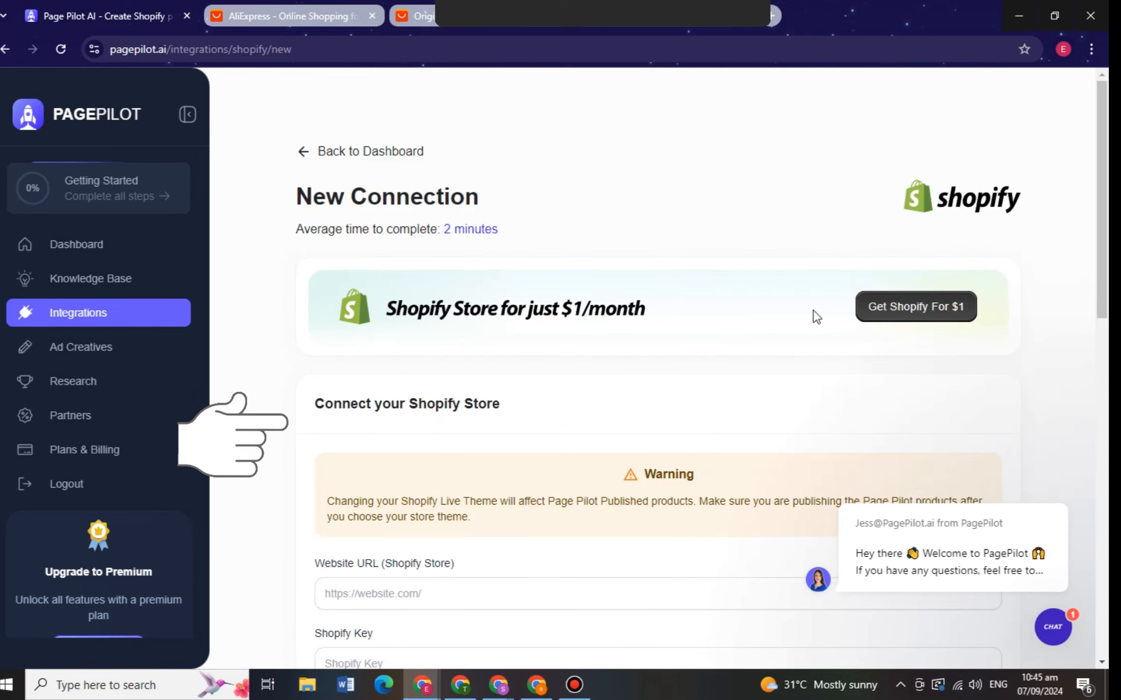
scroll(680, 404, down, 2)
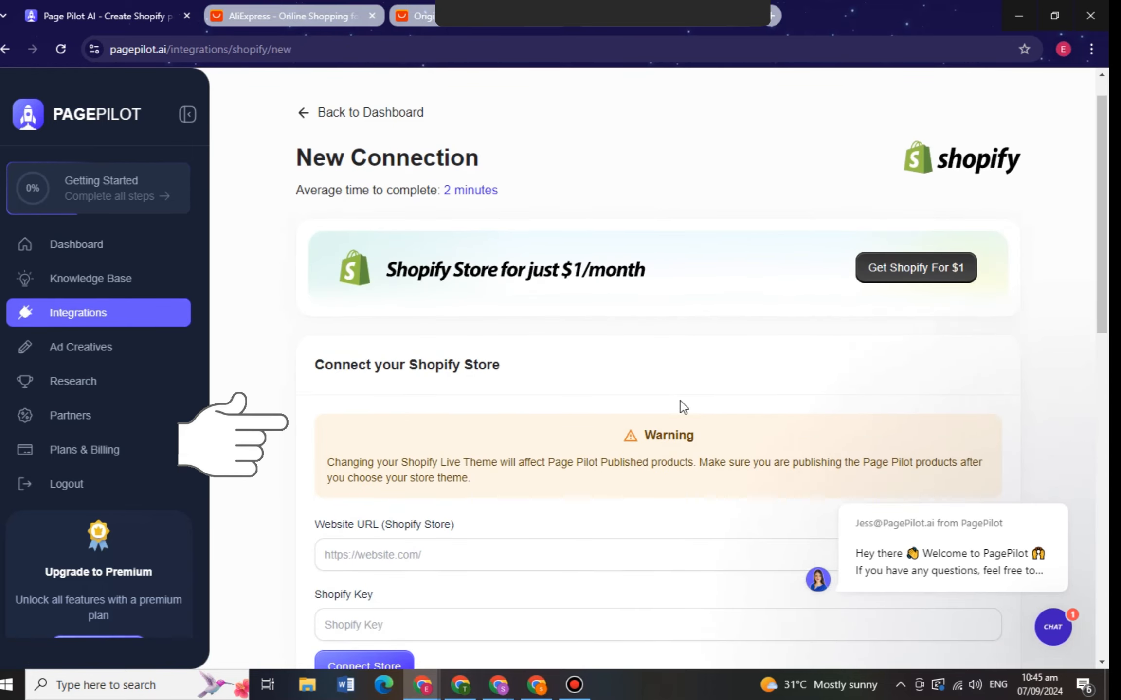
scroll(502, 503, down, 2)
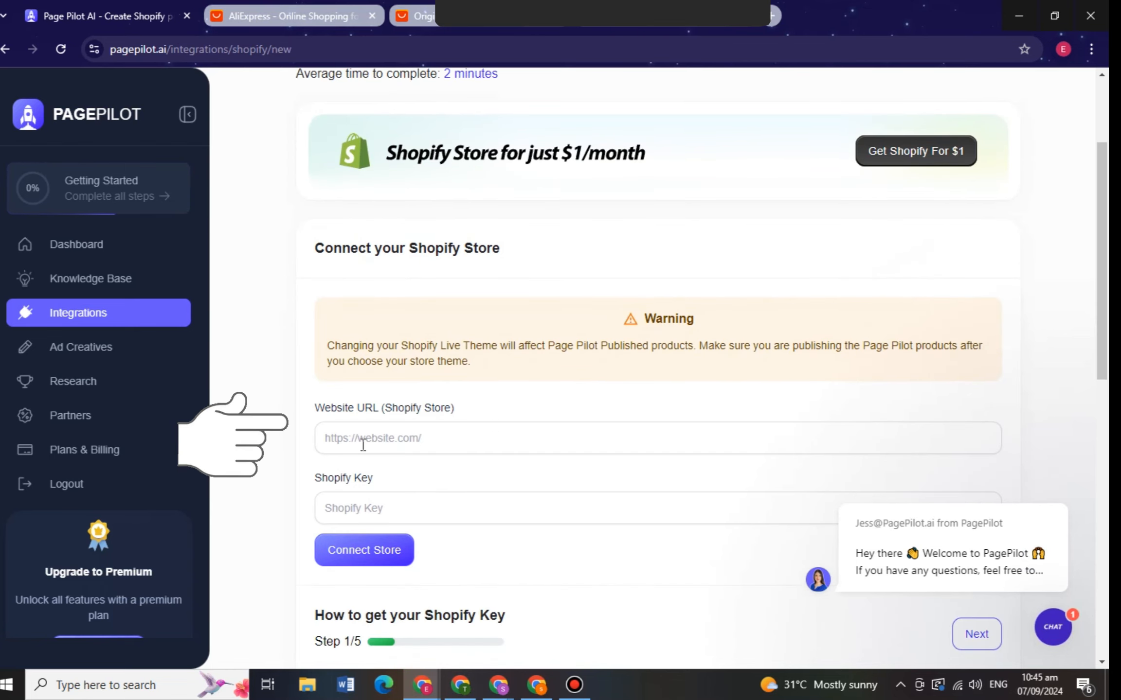
scroll(460, 537, down, 3)
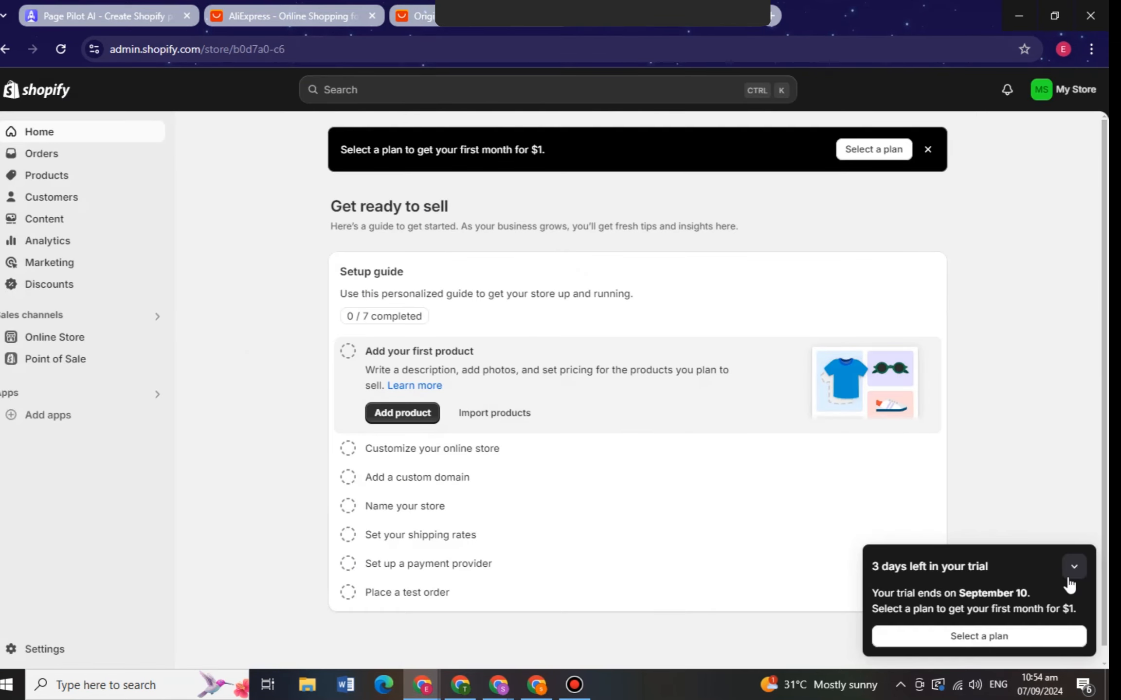
Collapse the trial notice in the Shopify admin and return to PagePilot's store connection form.
click(1069, 575)
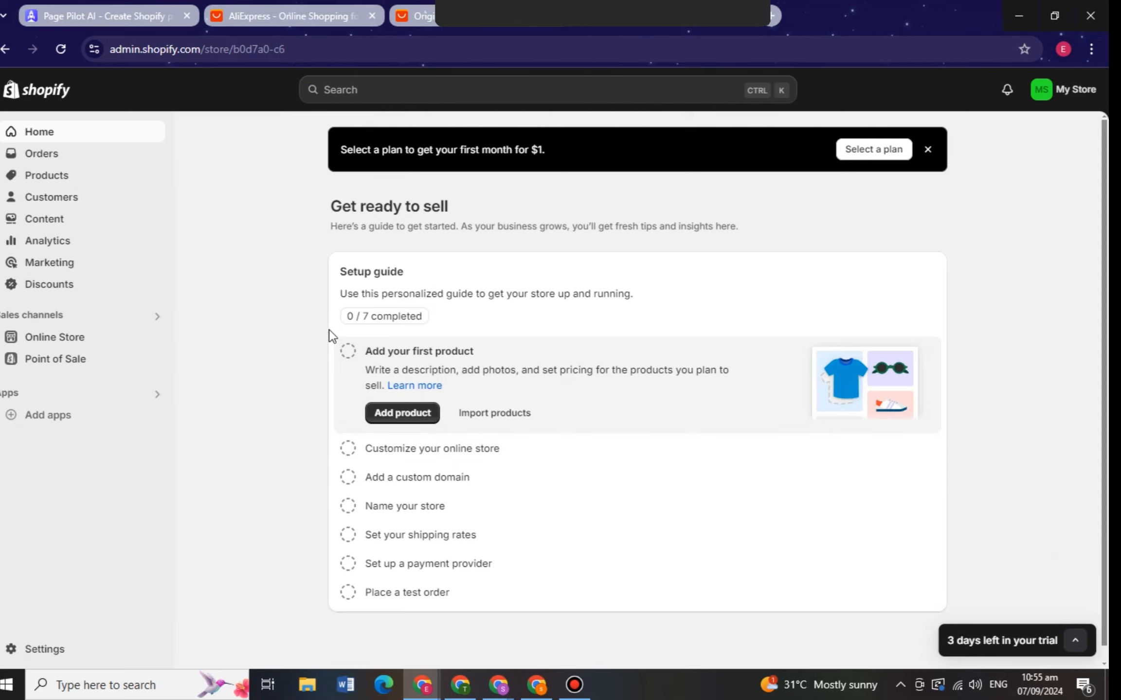
click(122, 13)
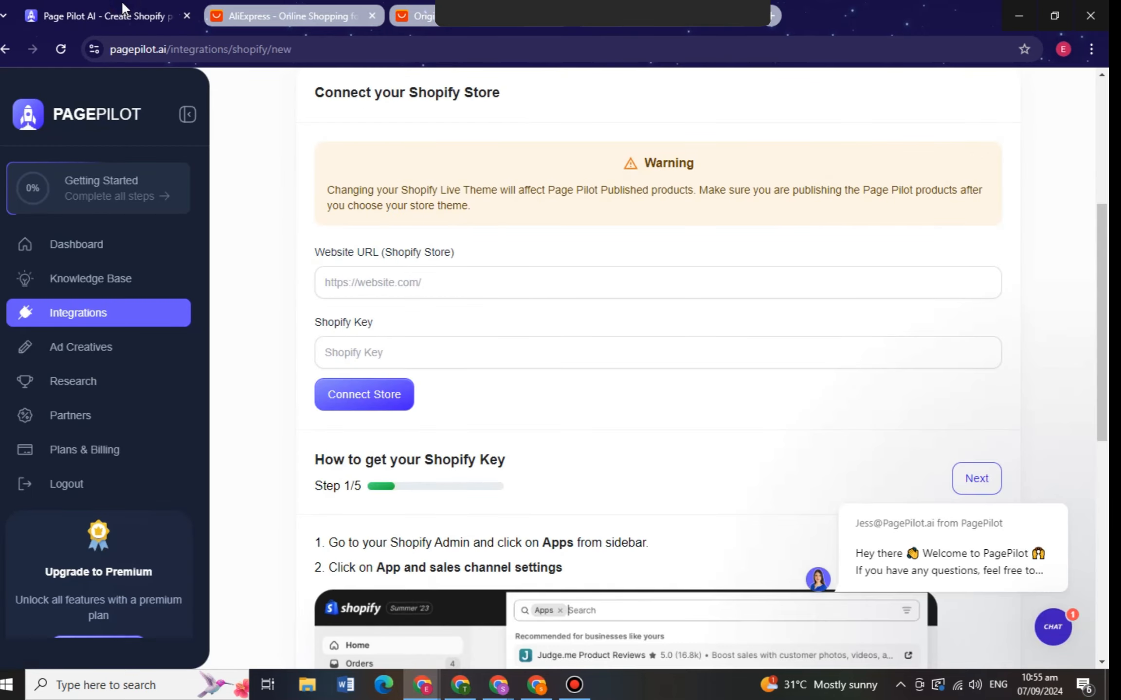
scroll(668, 443, down, 5)
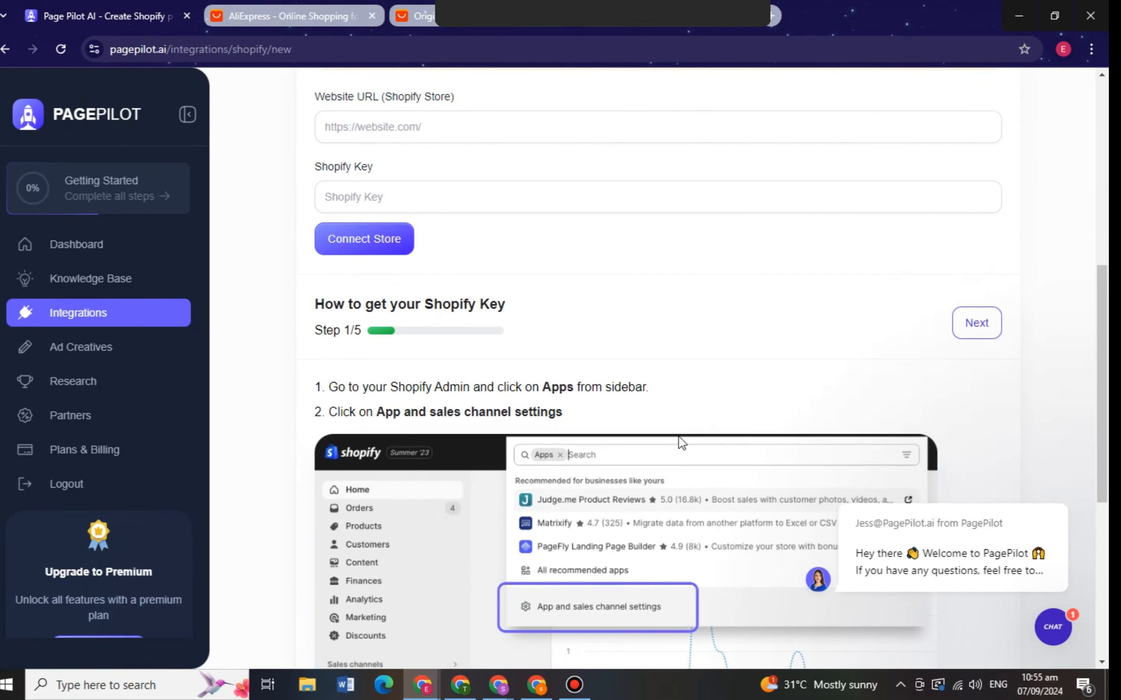
scroll(746, 463, up, 3)
click(386, 254)
scroll(447, 524, up, 8)
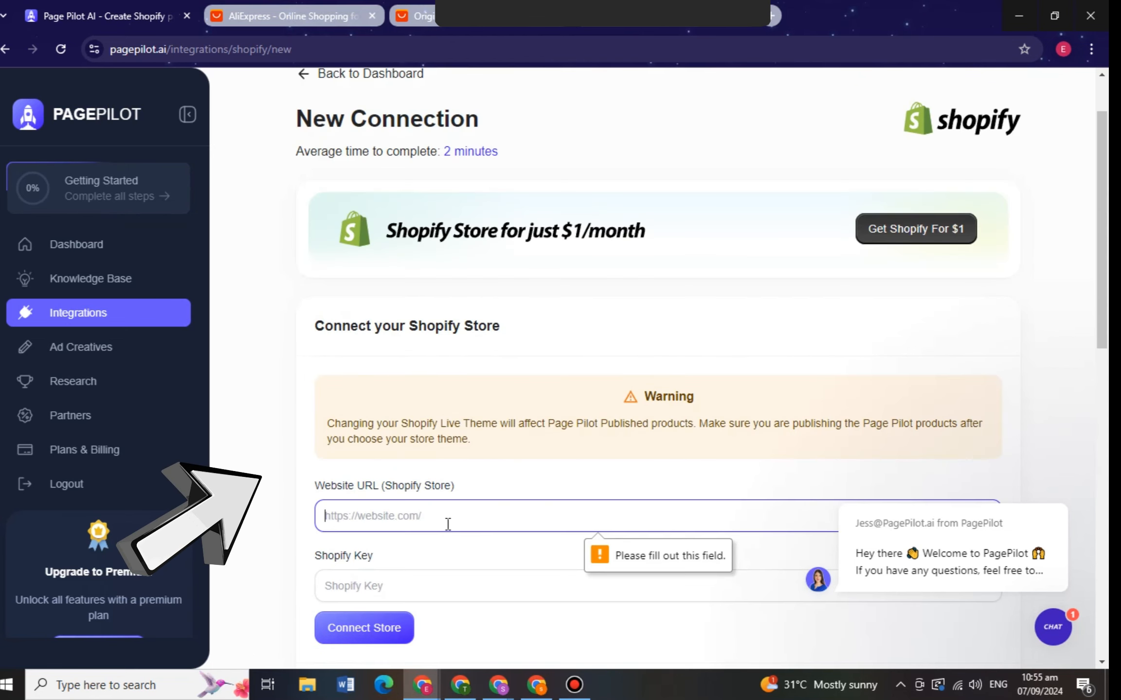
click(441, 503)
text(https://admin.shopify.com/store/b0d7a0-c6)
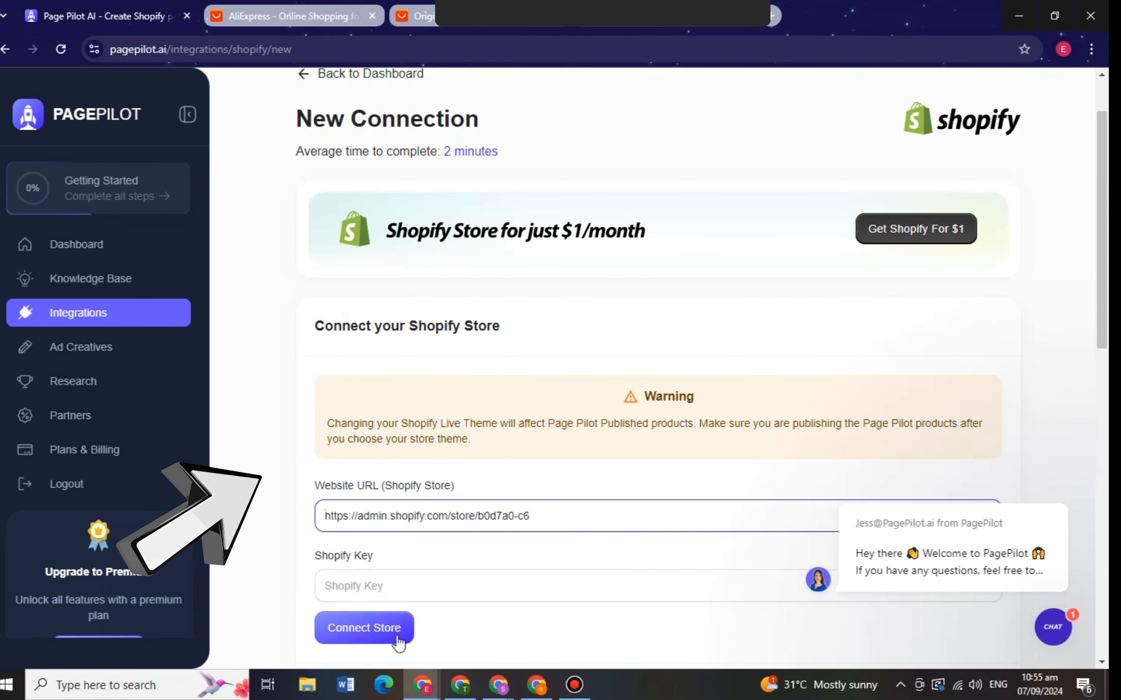
click(376, 633)
Read step 1 of the instructions for getting the Shopify key and switch to the Shopify admin.
scroll(779, 479, down, 5)
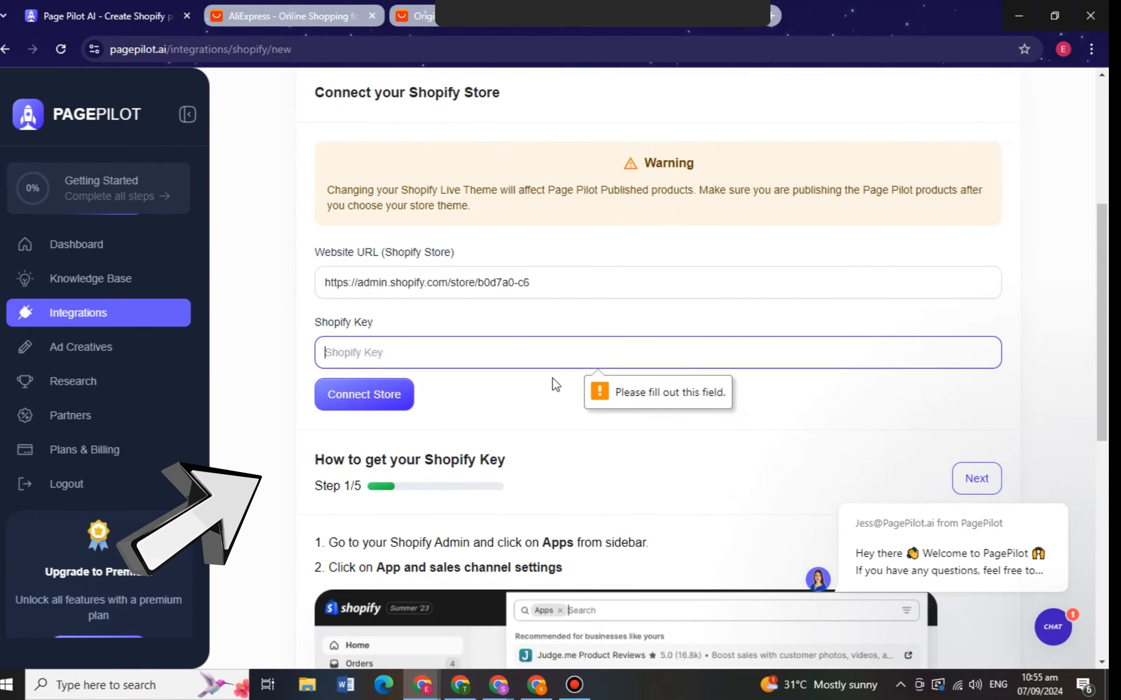
scroll(451, 368, down, 3)
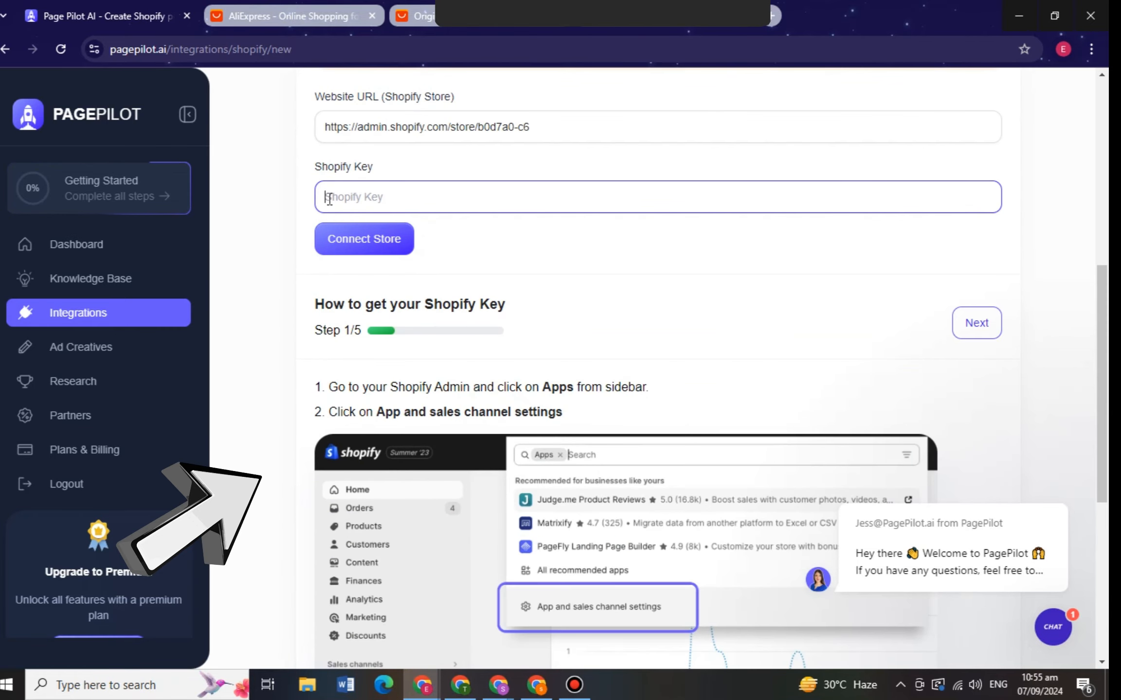
scroll(453, 309, down, 3)
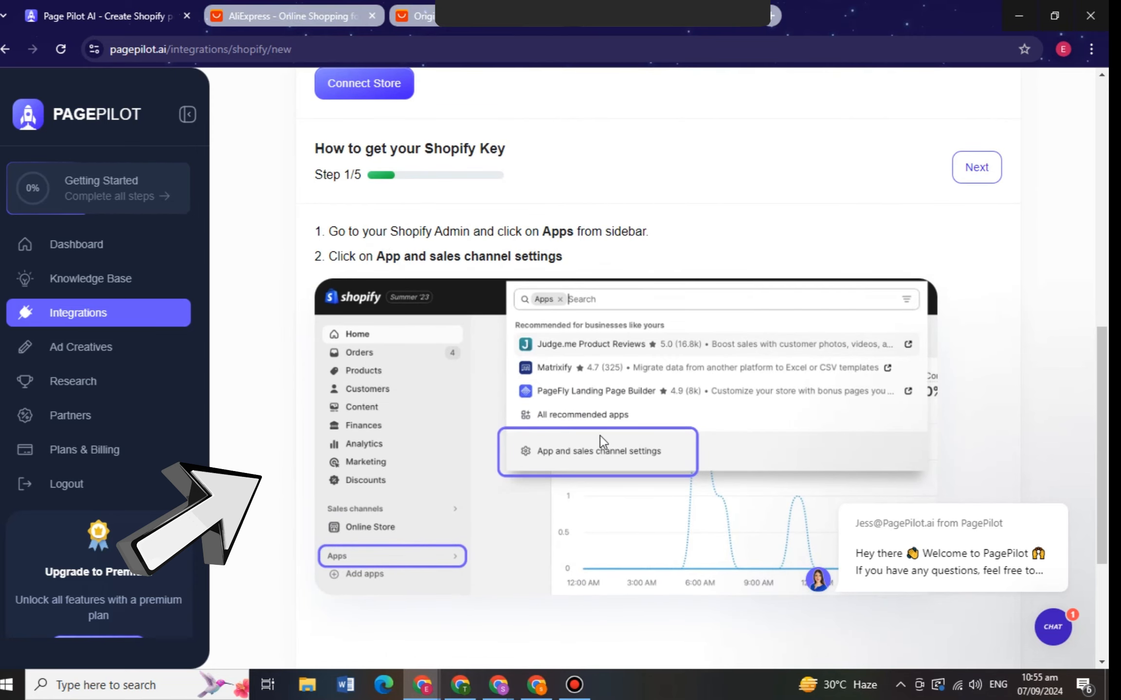
click(636, 20)
click(96, 424)
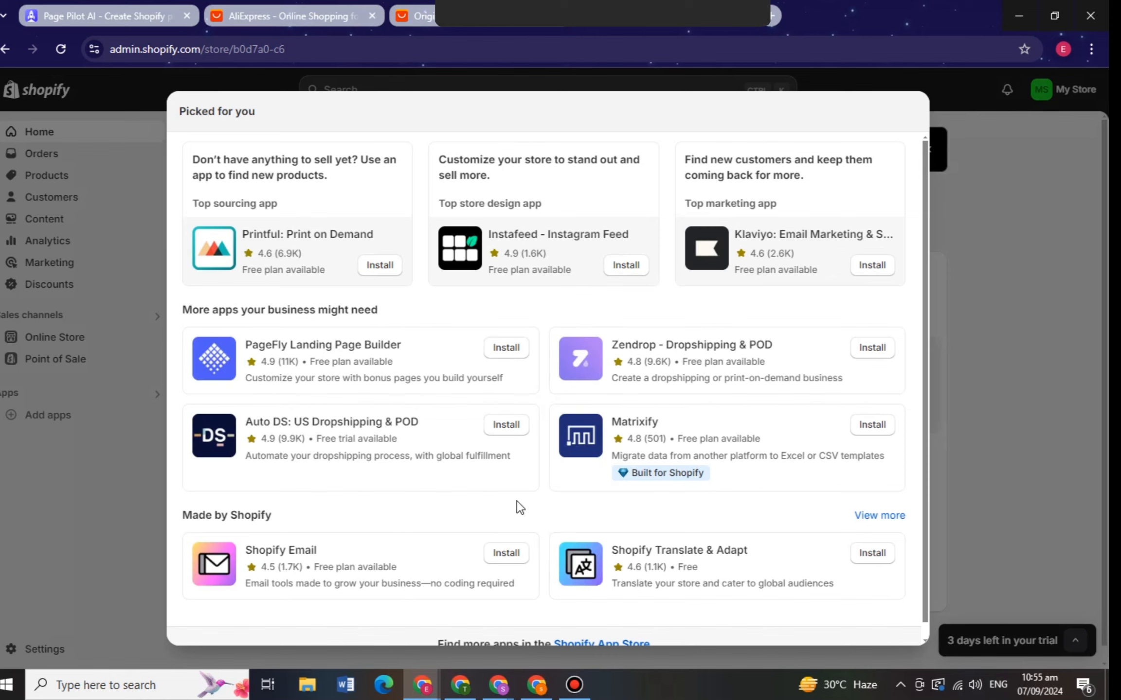
scroll(632, 632, down, 1)
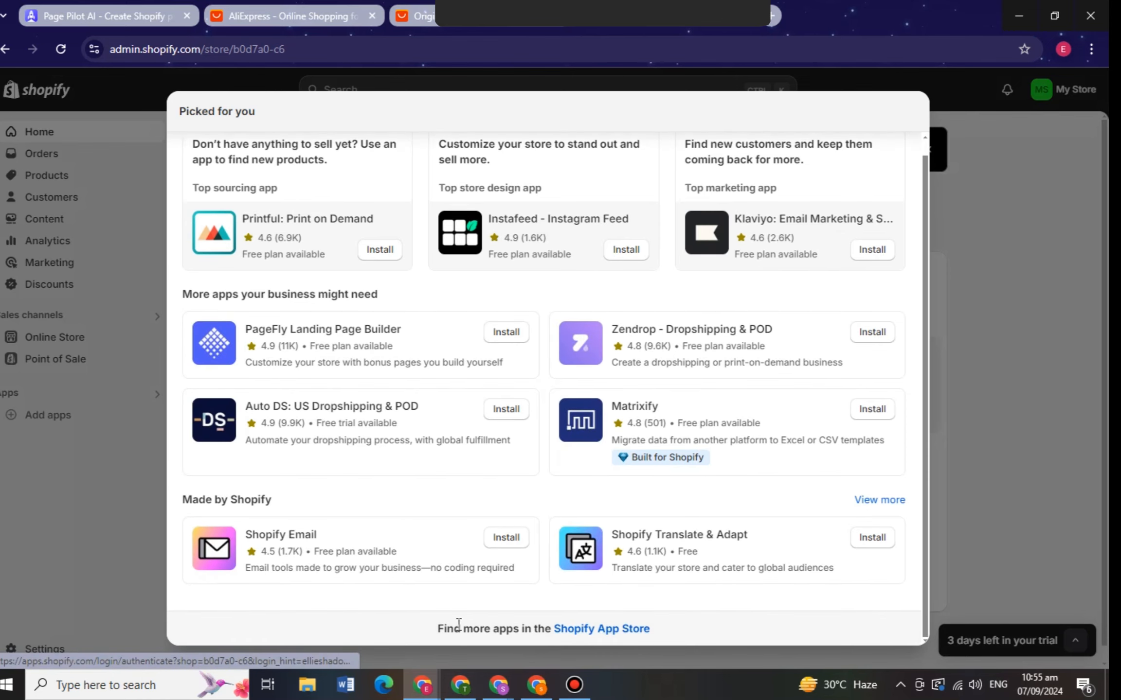
click(135, 516)
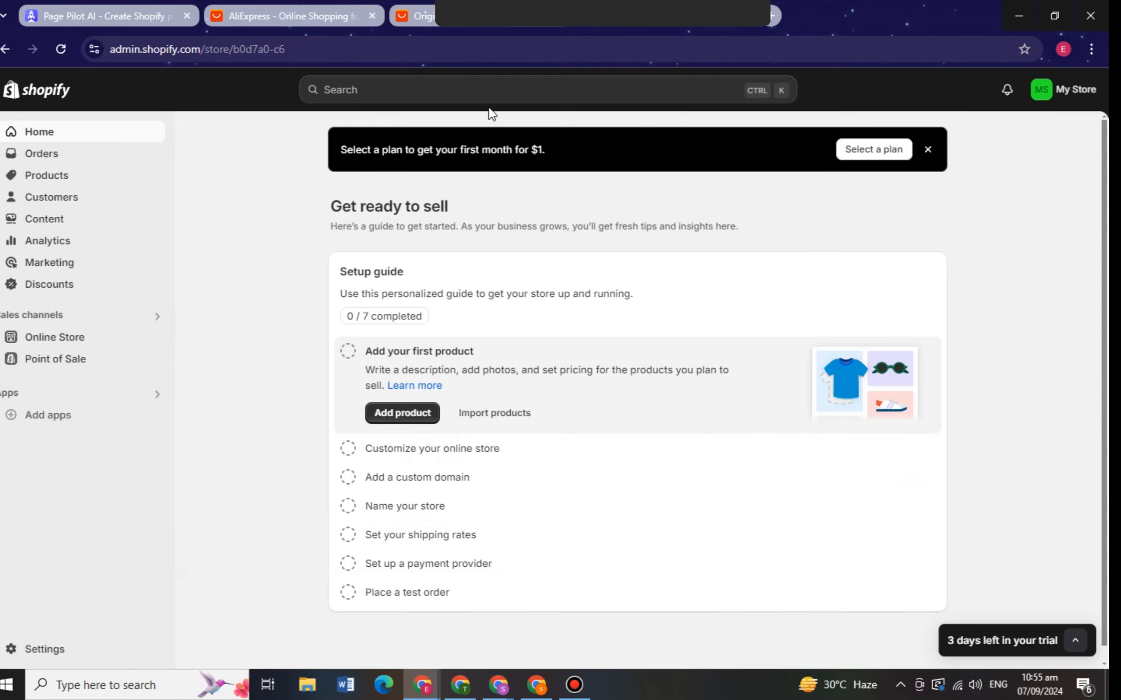
click(488, 97)
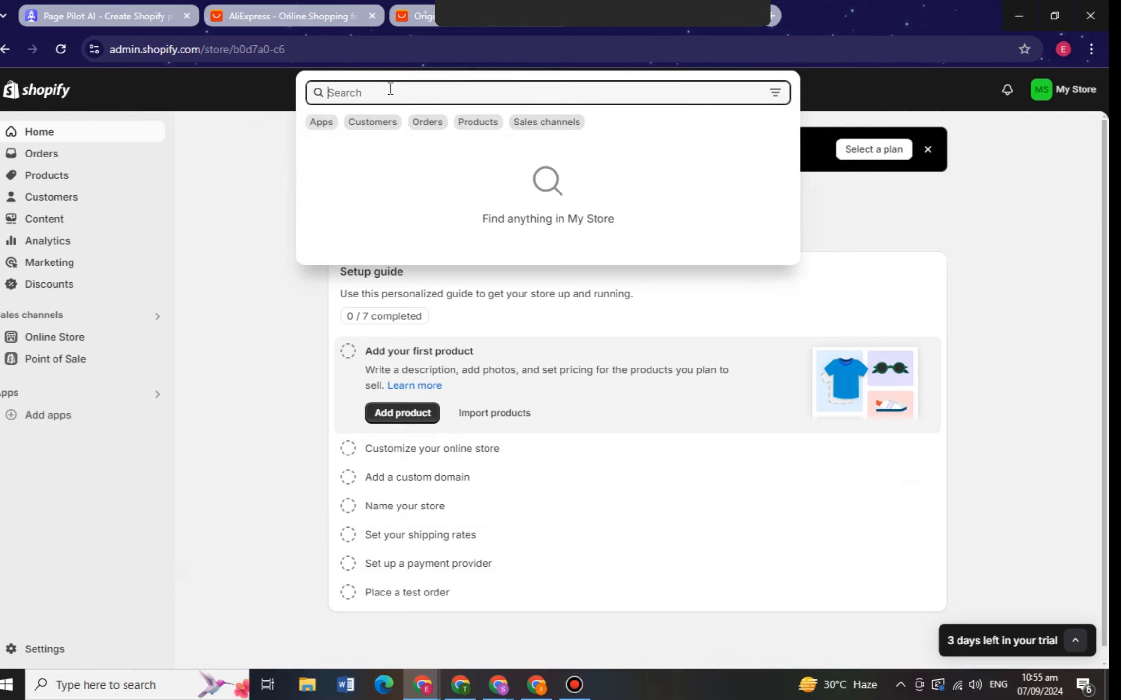
text(apps)
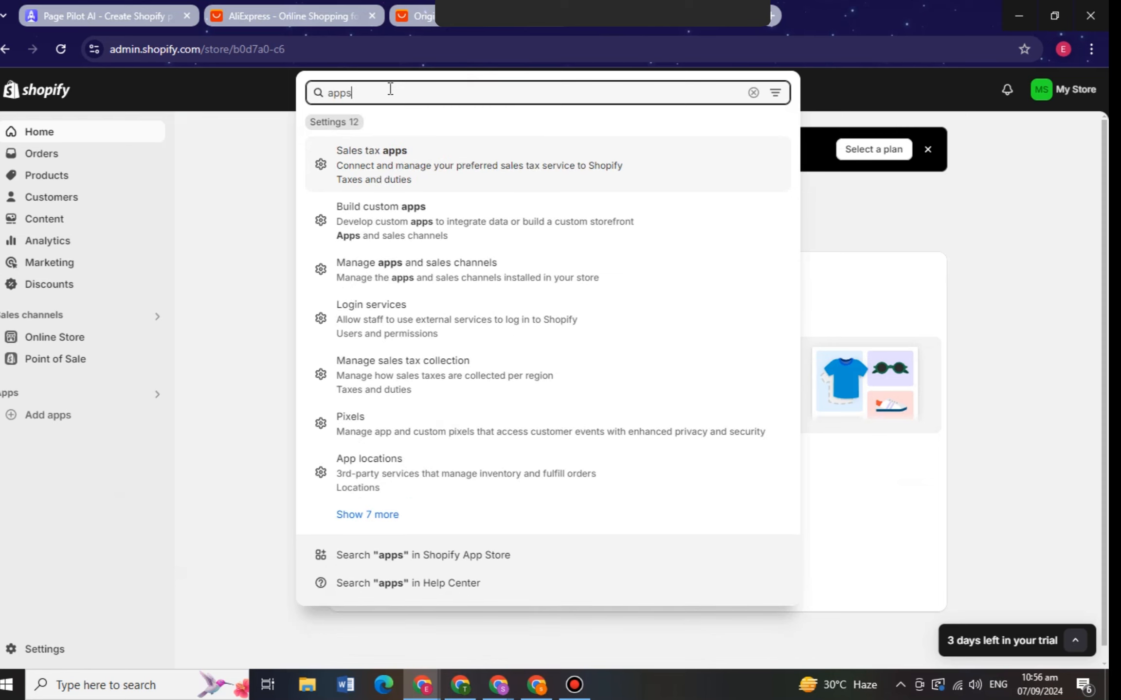
click(198, 440)
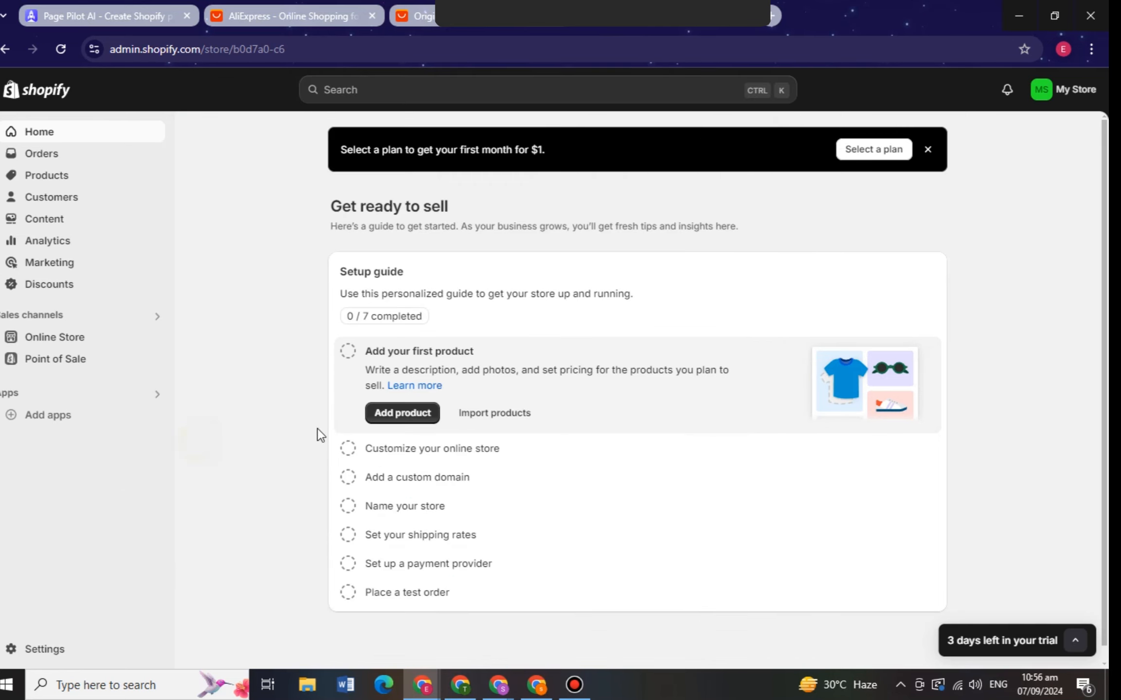
Open the Apps and sales channels page in the Shopify store's settings.
click(10, 651)
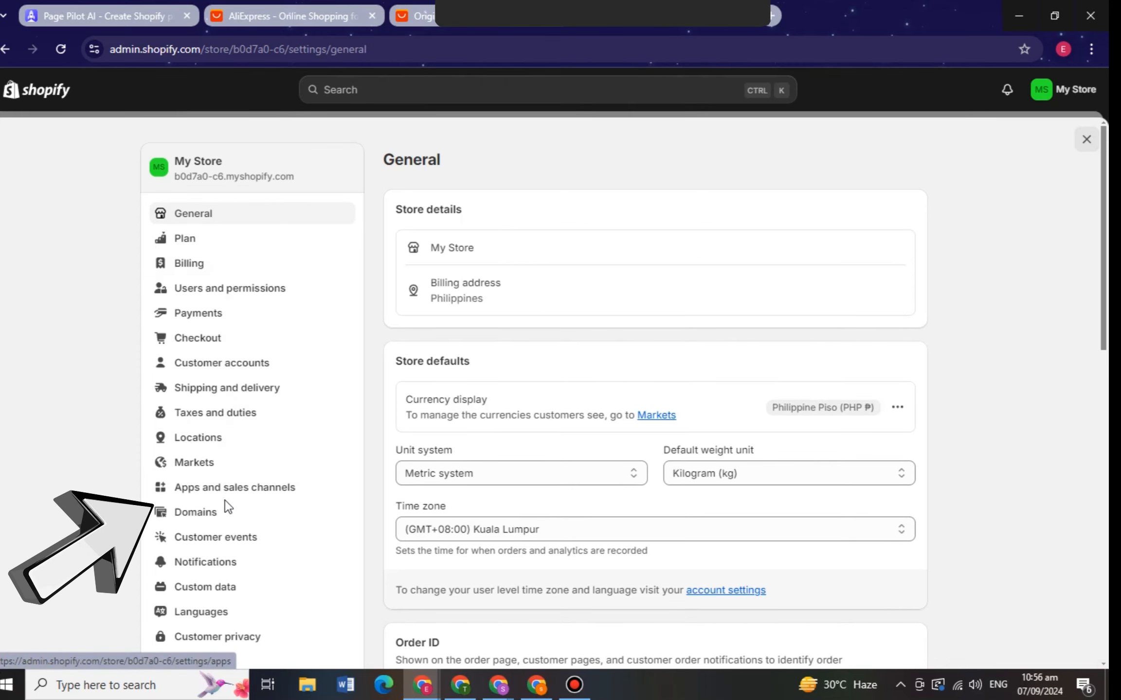
click(228, 488)
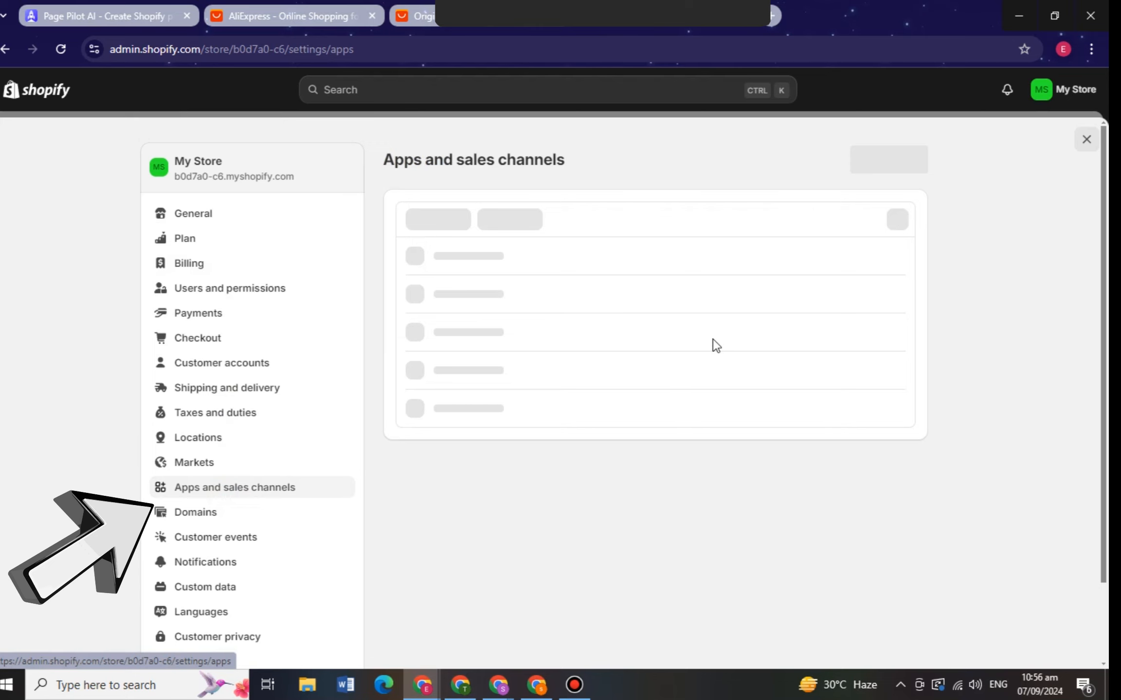
Compare Shopify's apps settings with PagePilot's Shopify key instructions, ending on the instructions' first step.
click(107, 16)
click(639, 17)
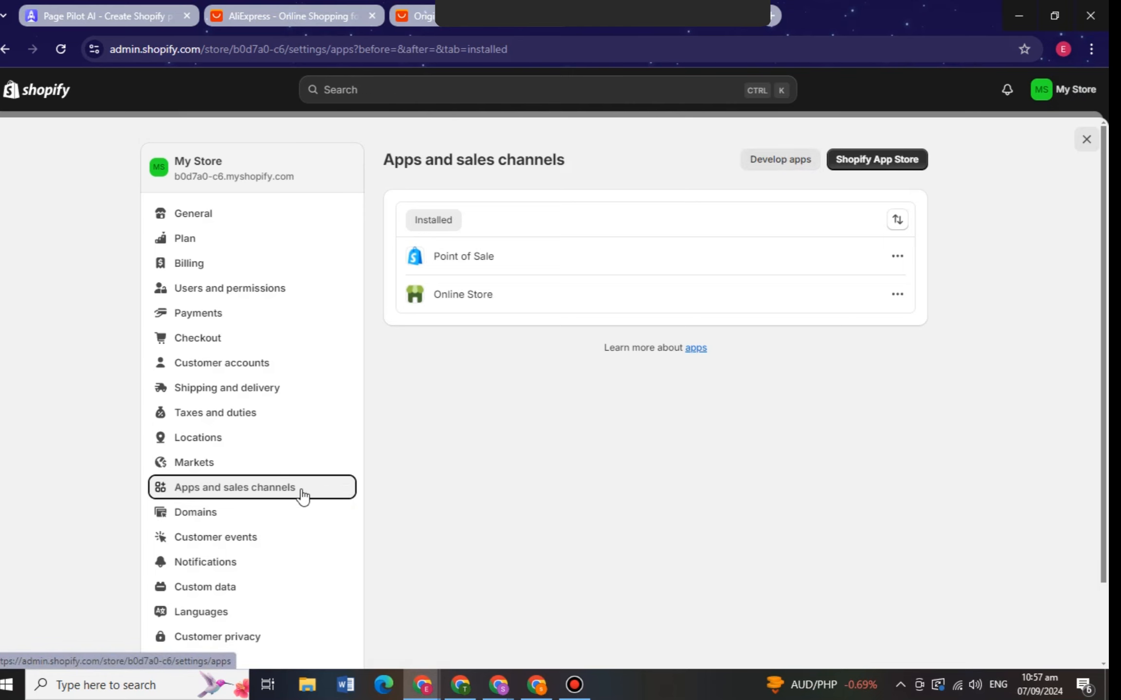
click(97, 17)
scroll(807, 336, down, 3)
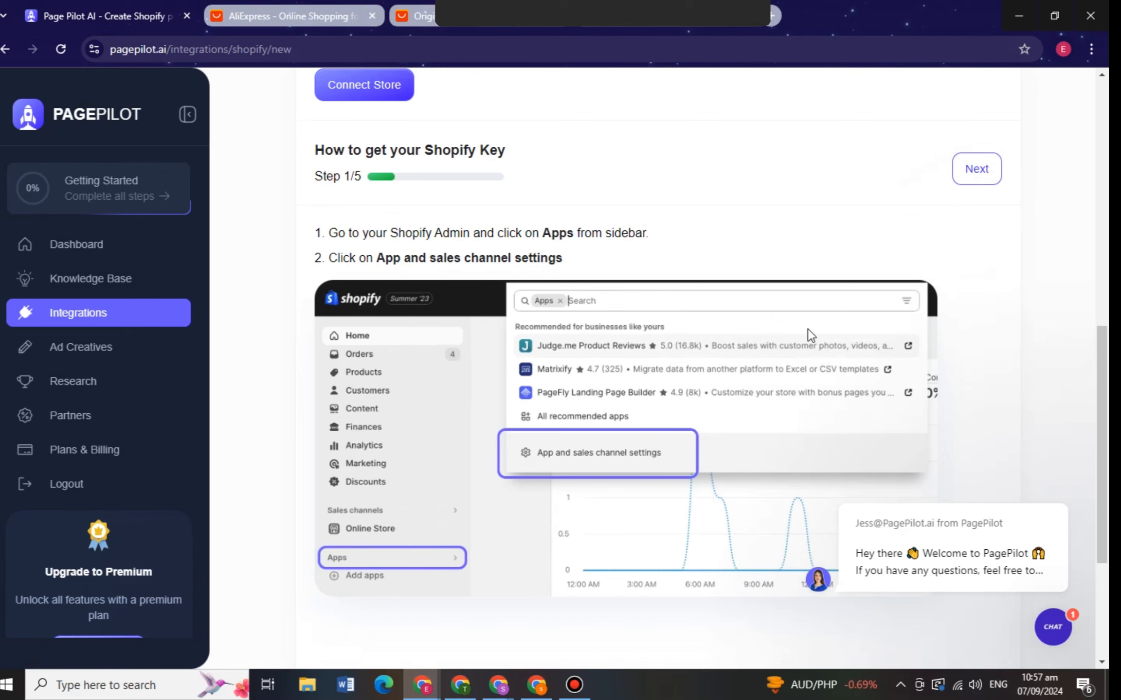
Read step 2 of PagePilot's Shopify key instructions and allow custom app development on the Shopify store.
click(975, 170)
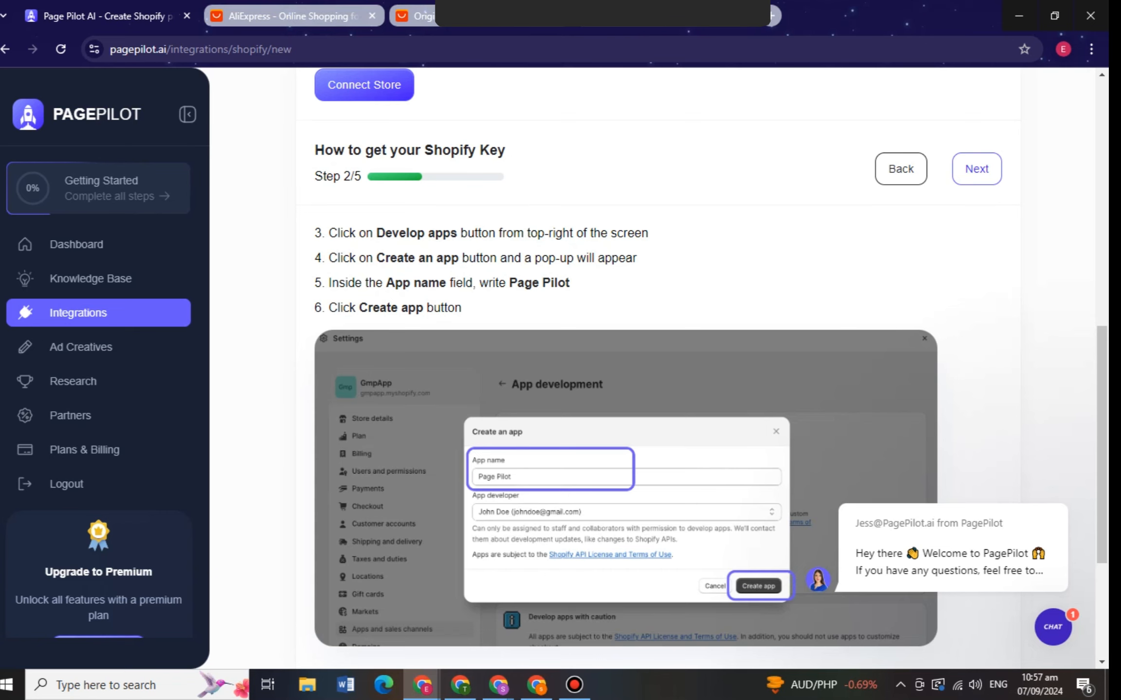
click(632, 27)
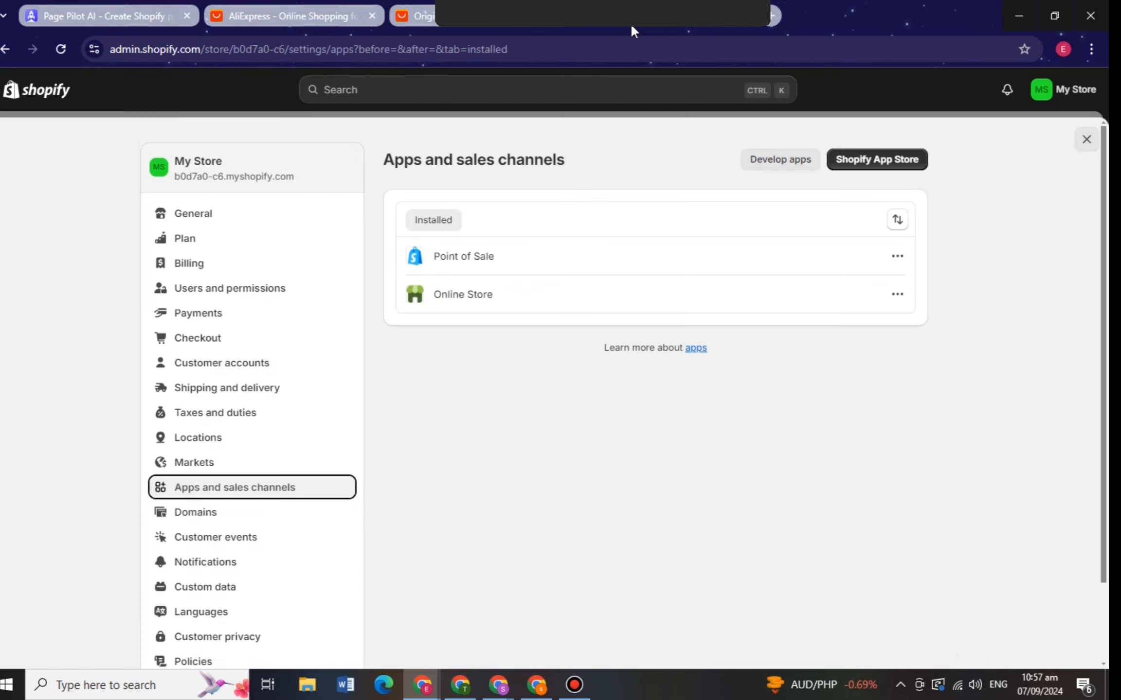
click(783, 166)
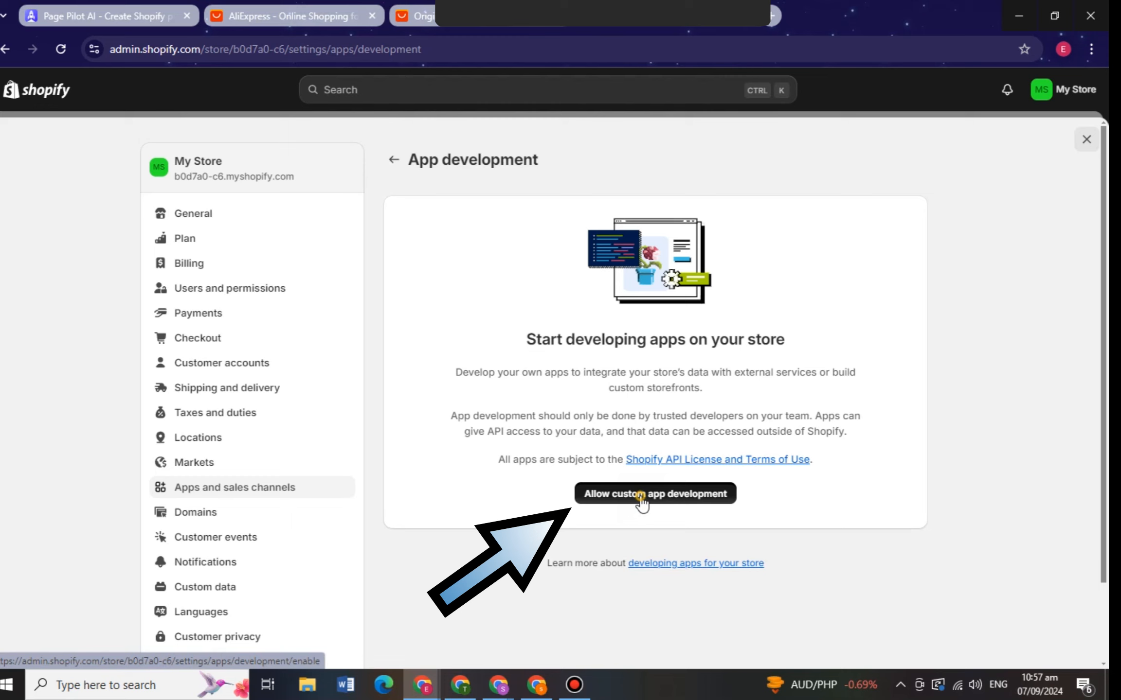
click(640, 496)
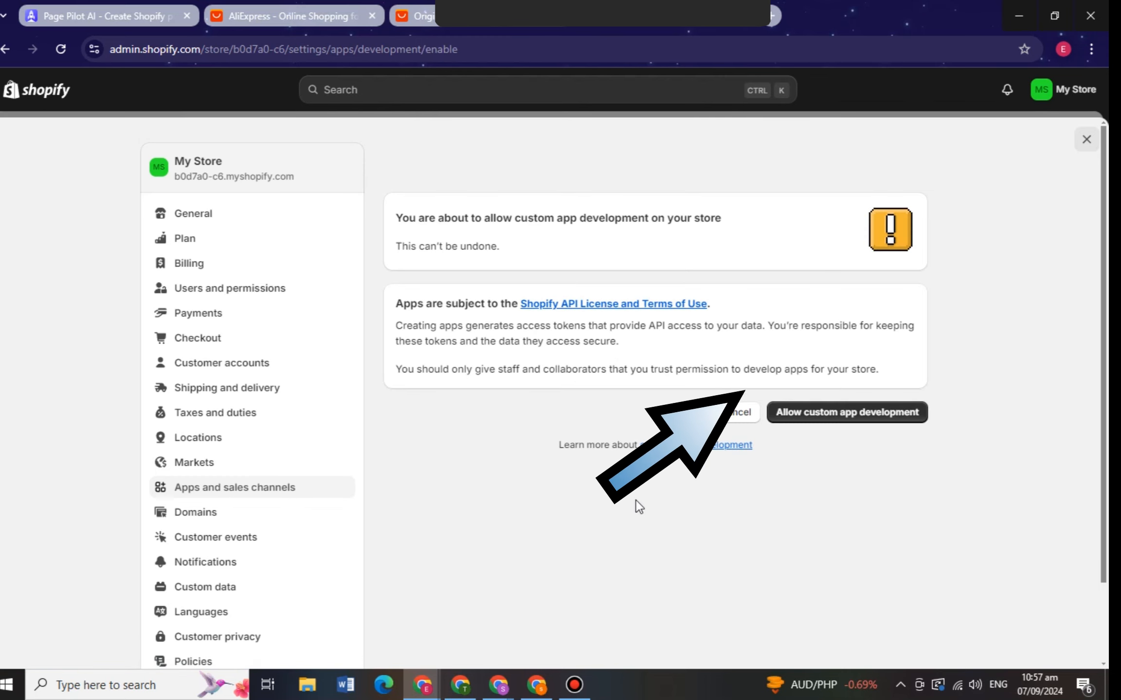
key(ctrl+1)
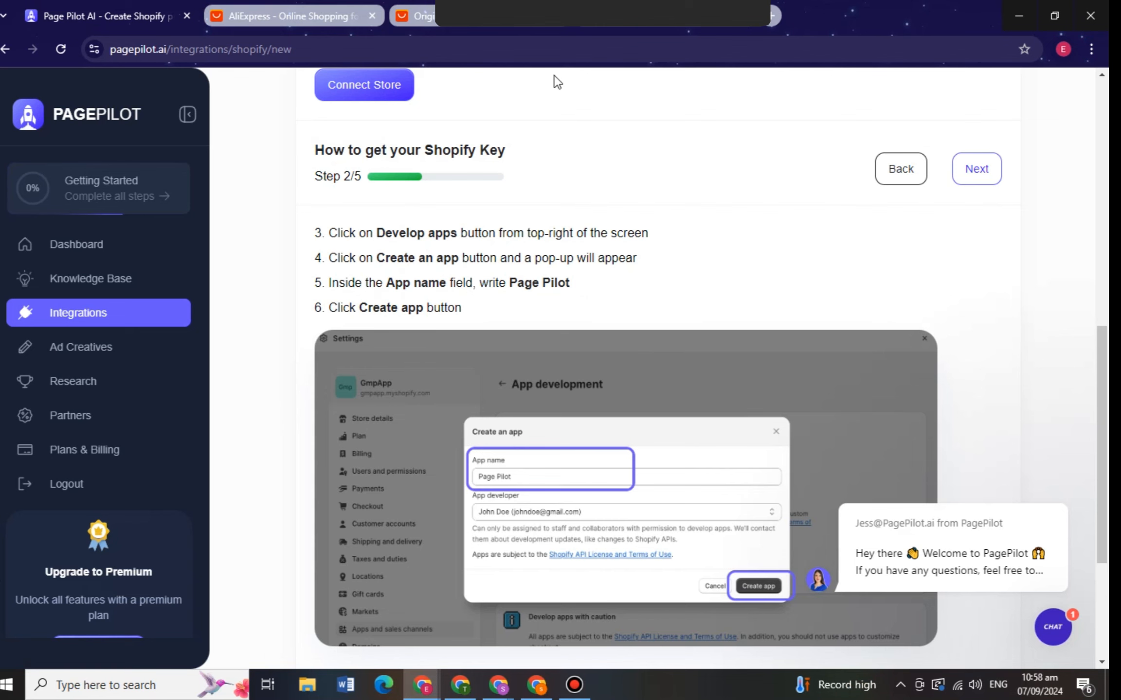
key(ctrl+shift+Tab)
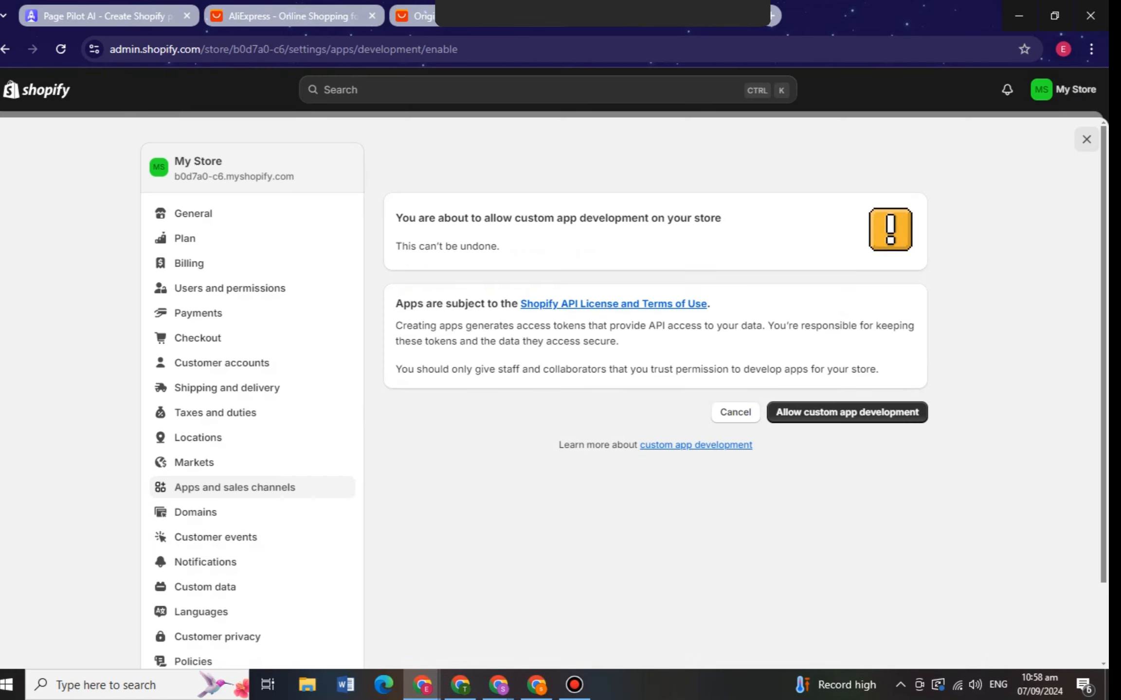
click(840, 411)
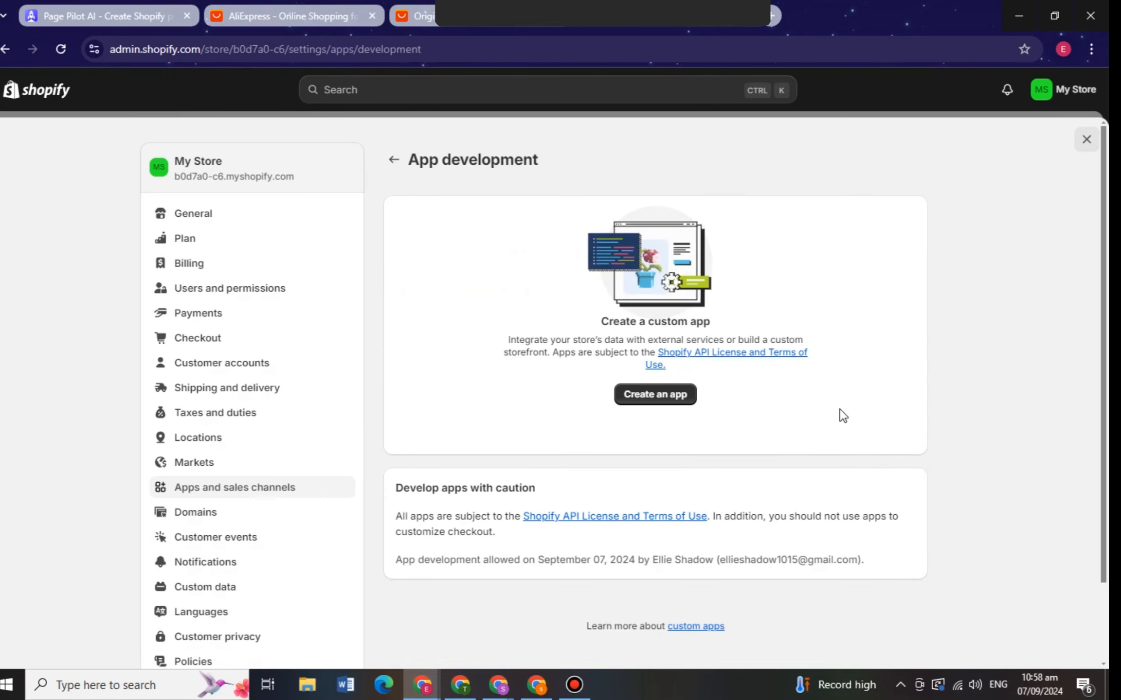
Create a custom app named Page Pilot, keeping the preselected app developer.
click(679, 395)
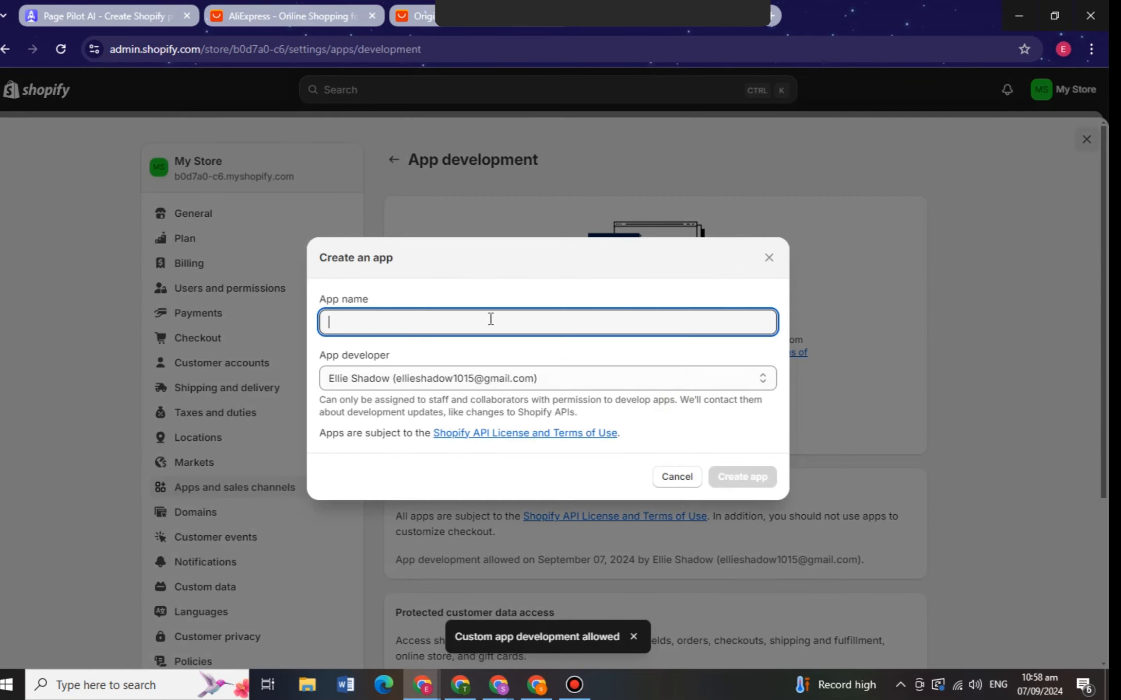
text(Pa)
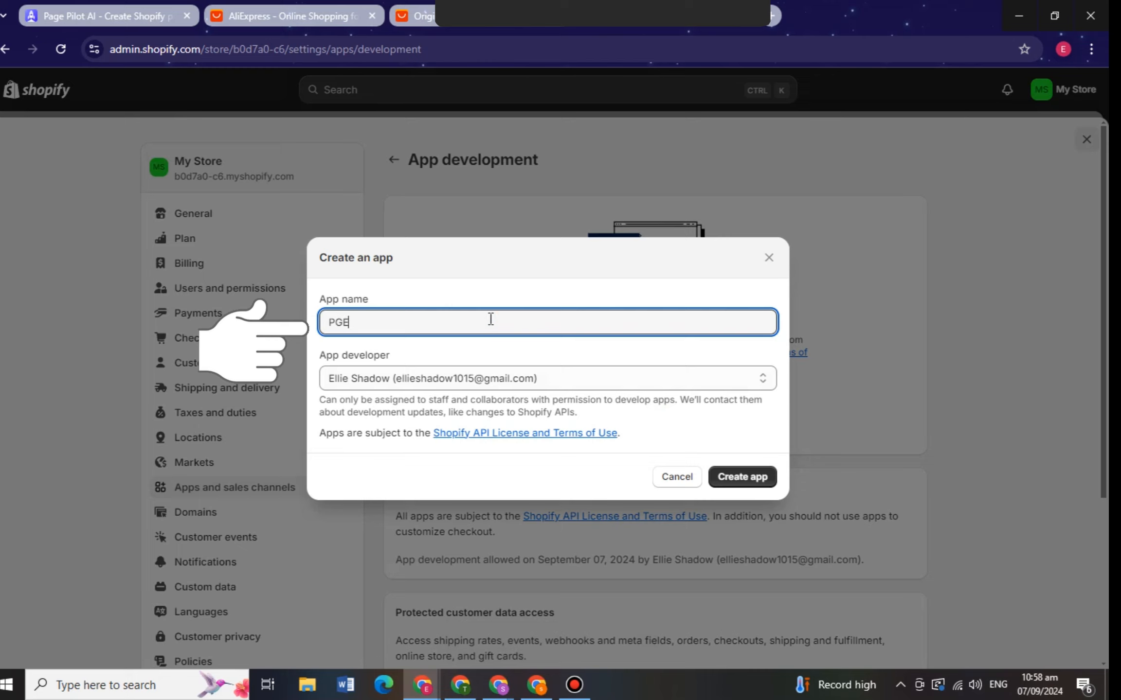
key(BackSpace)
key(BackSpace)
text(ag)
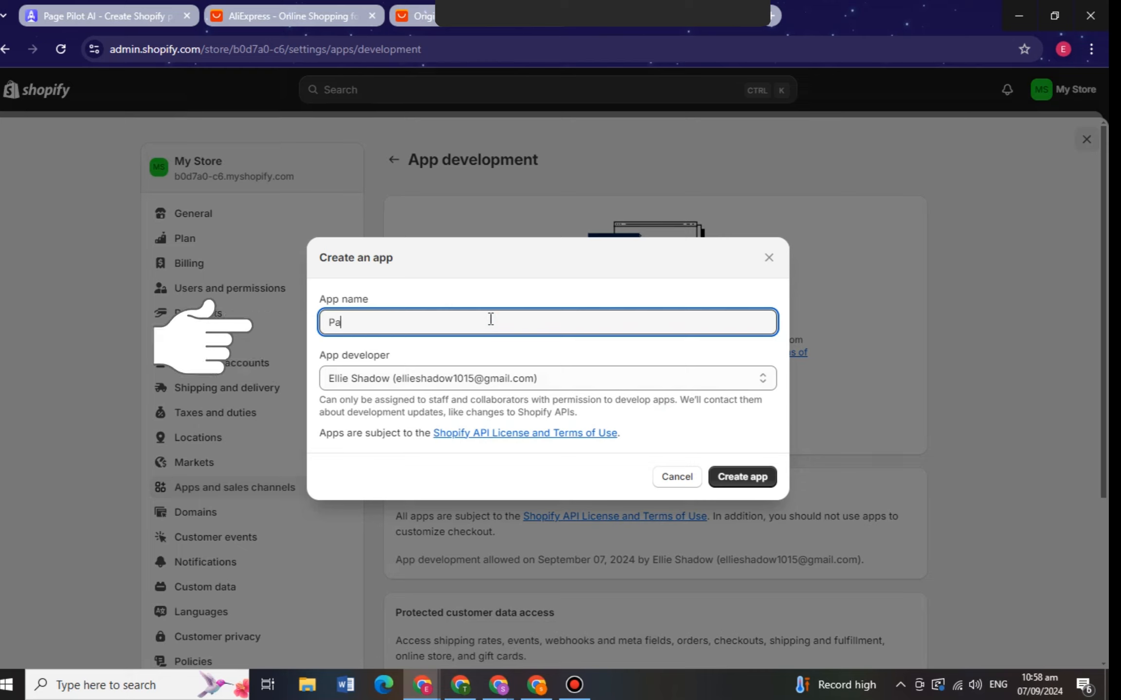
text(e Pilot)
click(756, 478)
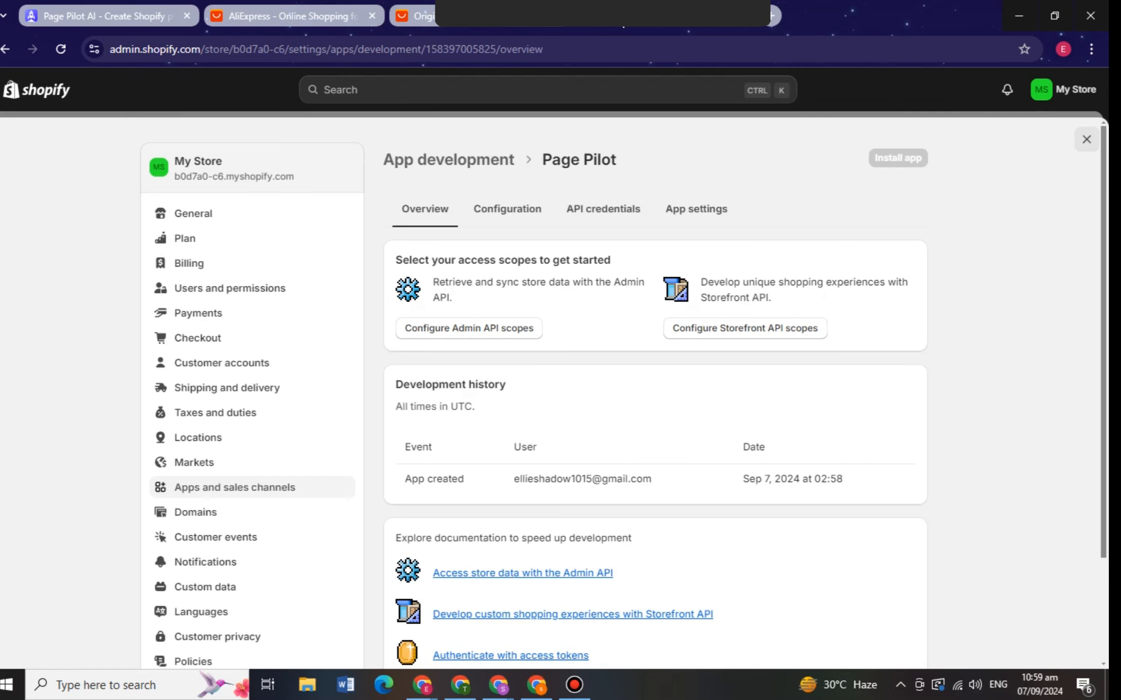
Read step 3 of PagePilot's key instructions and open the Page Pilot app's Admin API scopes configuration in Shopify.
click(128, 17)
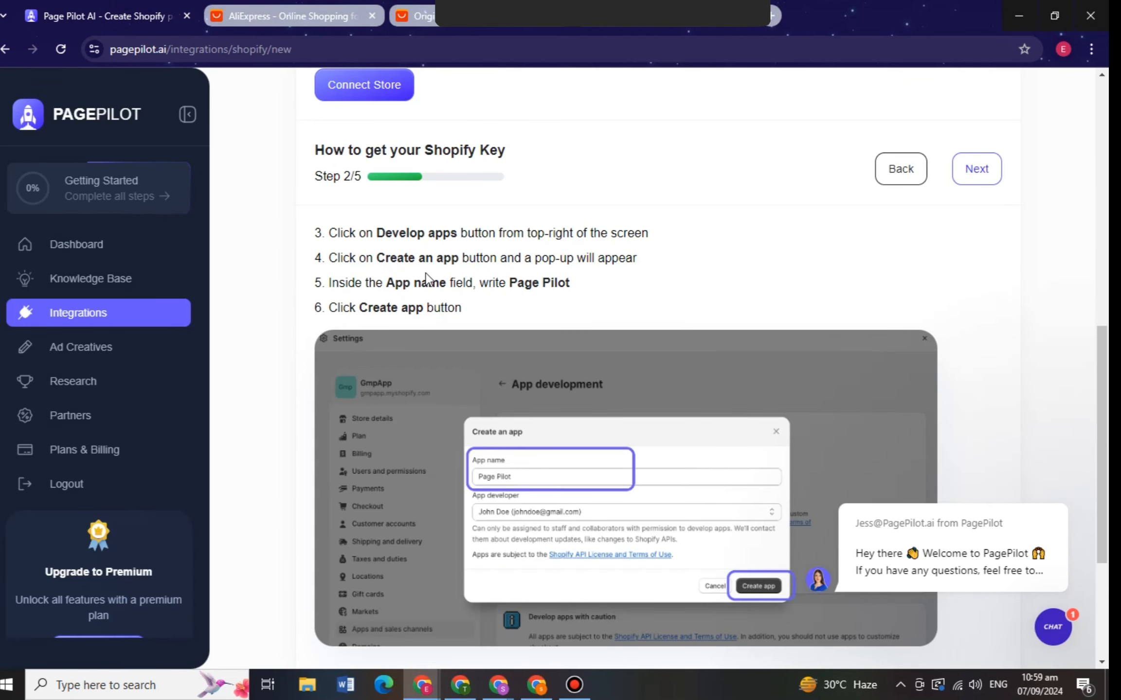
click(976, 169)
drag(330, 233, 563, 242)
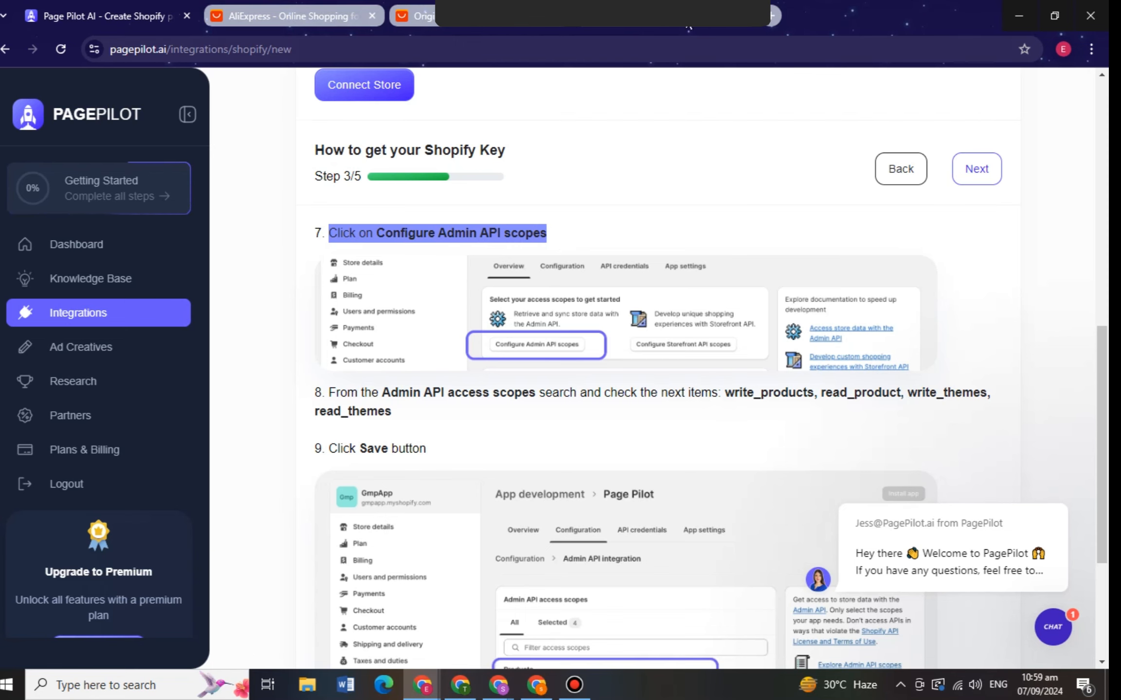
click(663, 26)
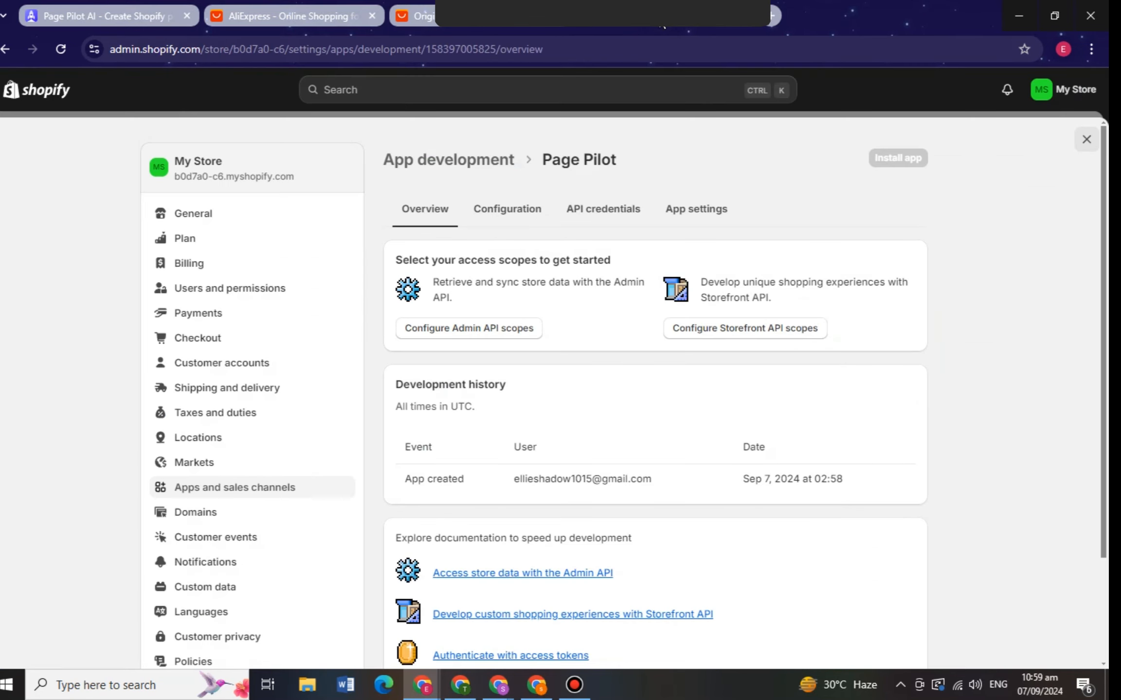
click(451, 327)
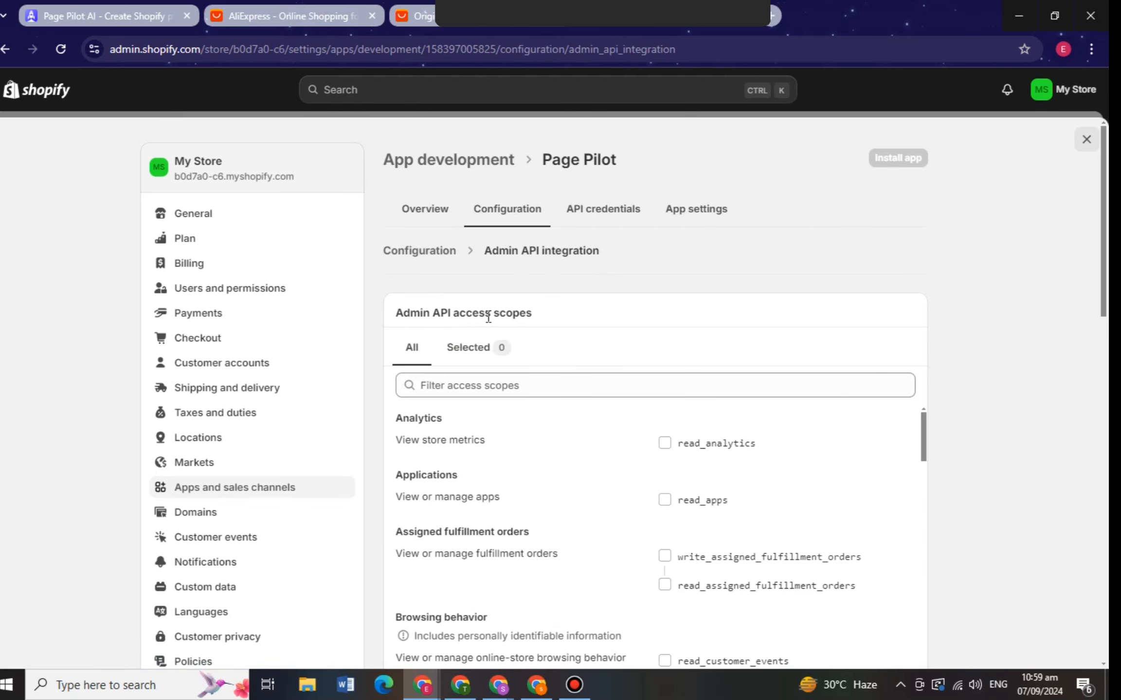
Check the required scopes in PagePilot's instructions, and enable the write_products and read_products Admin API access scopes in Shopify.
click(123, 17)
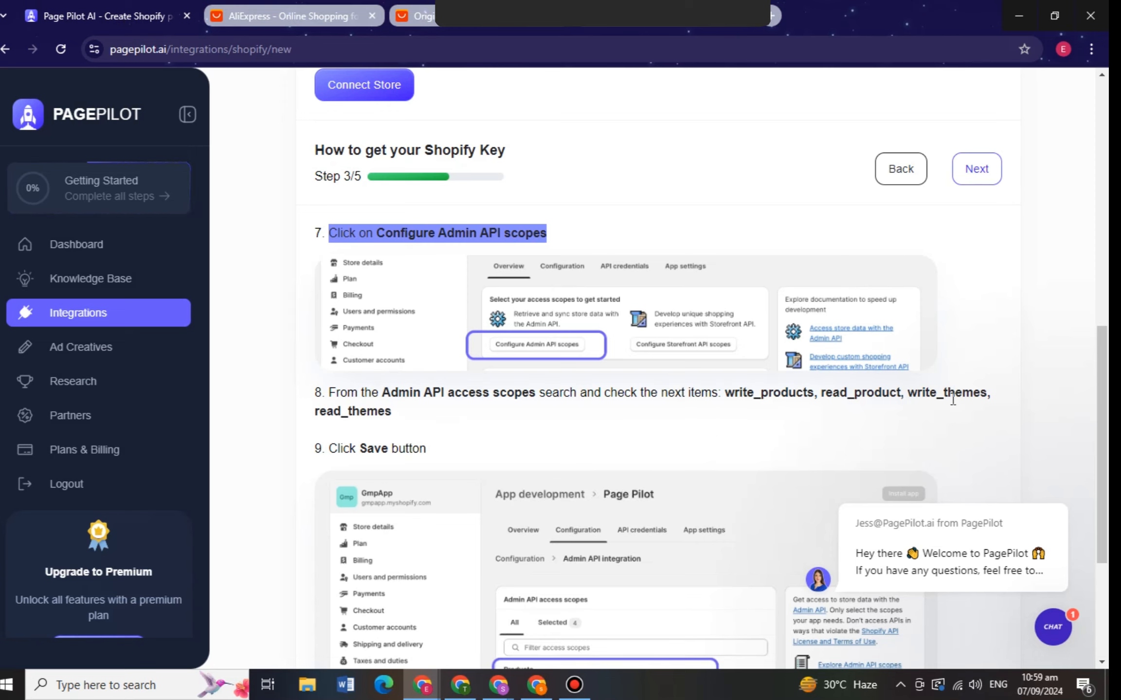
scroll(517, 428, down, 3)
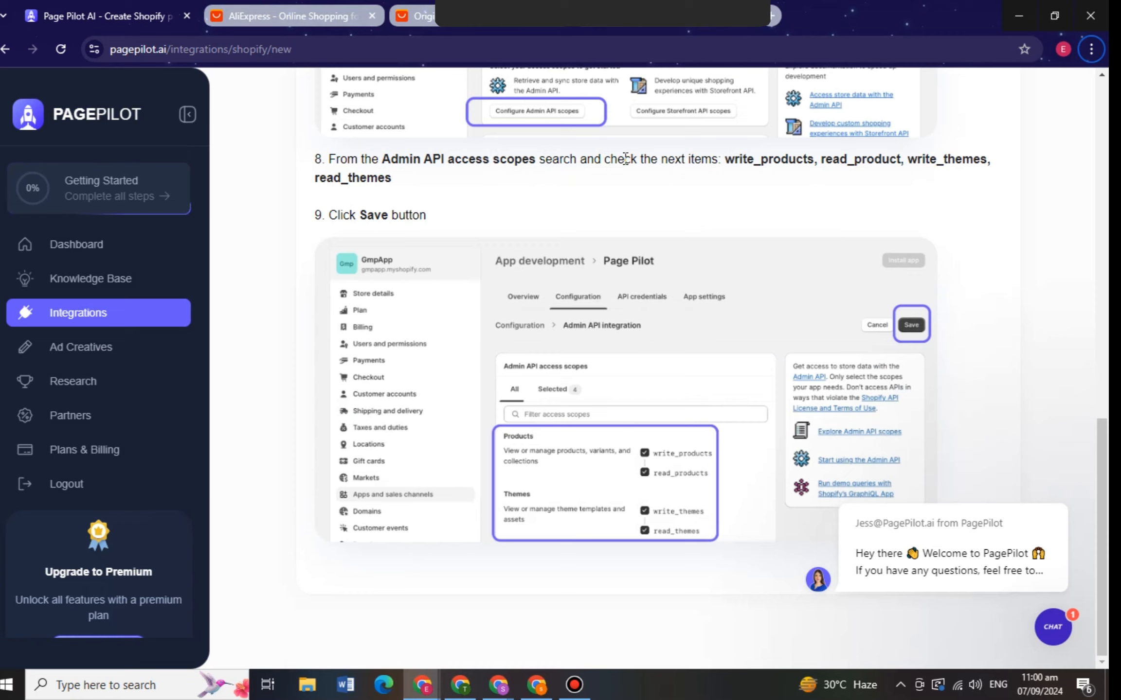
drag(609, 159, 711, 160)
click(777, 163)
click(361, 175)
key(ctrl+Tab)
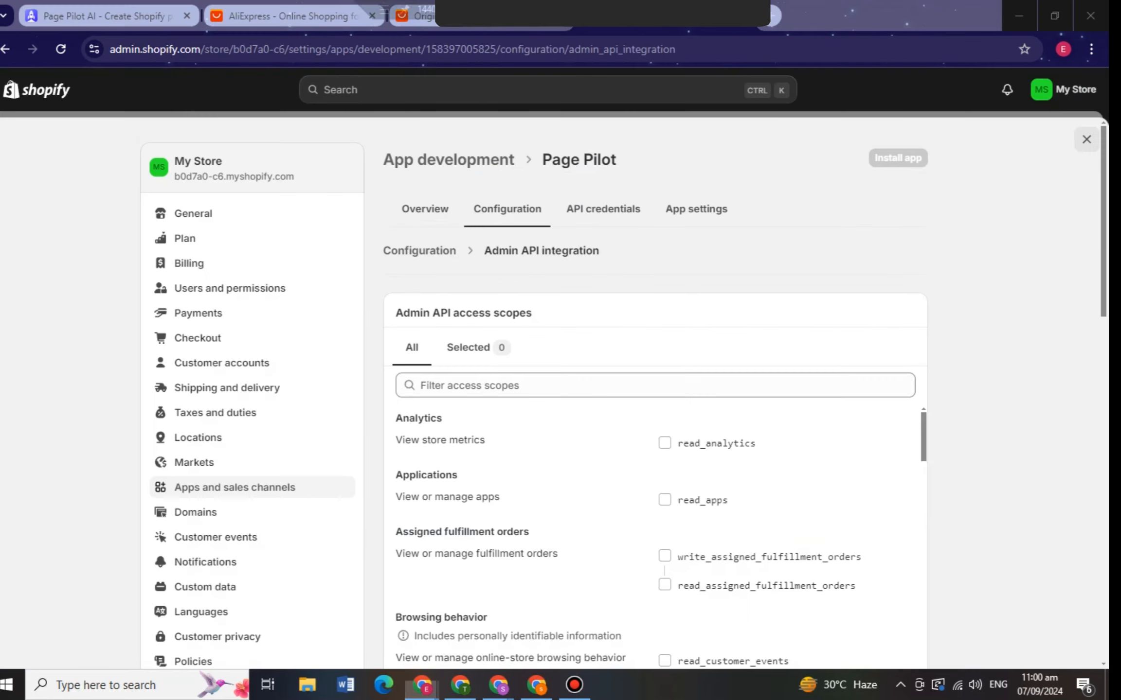
scroll(585, 450, down, 5)
scroll(591, 504, down, 14)
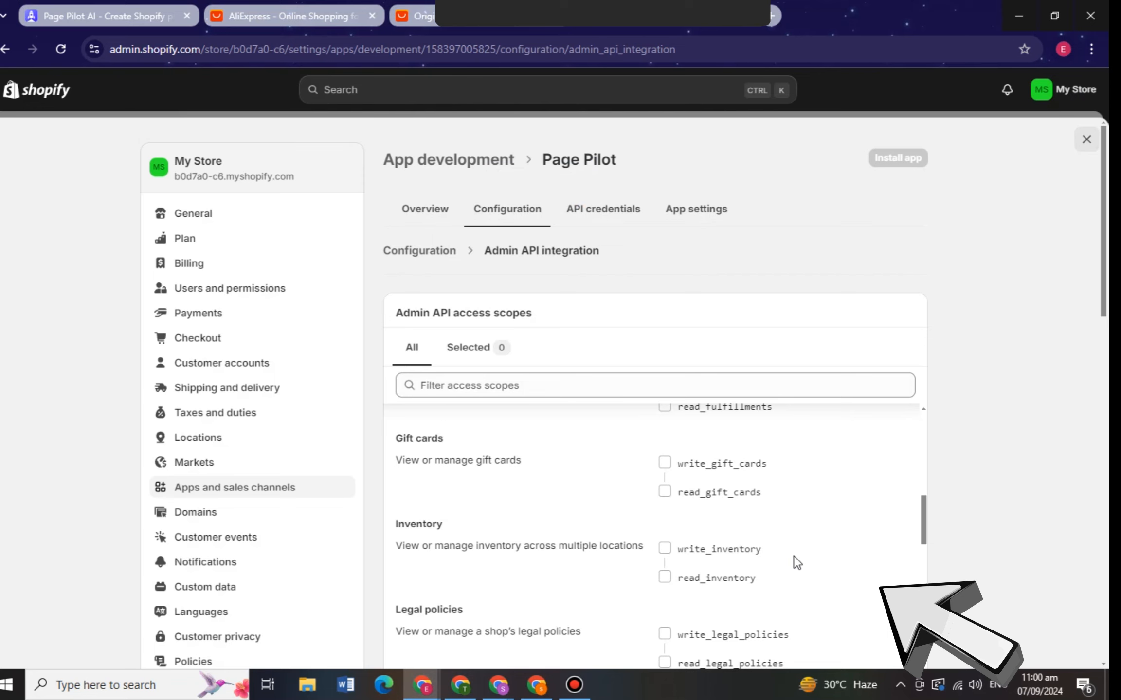
scroll(817, 486, down, 5)
scroll(976, 507, down, 3)
scroll(740, 491, down, 14)
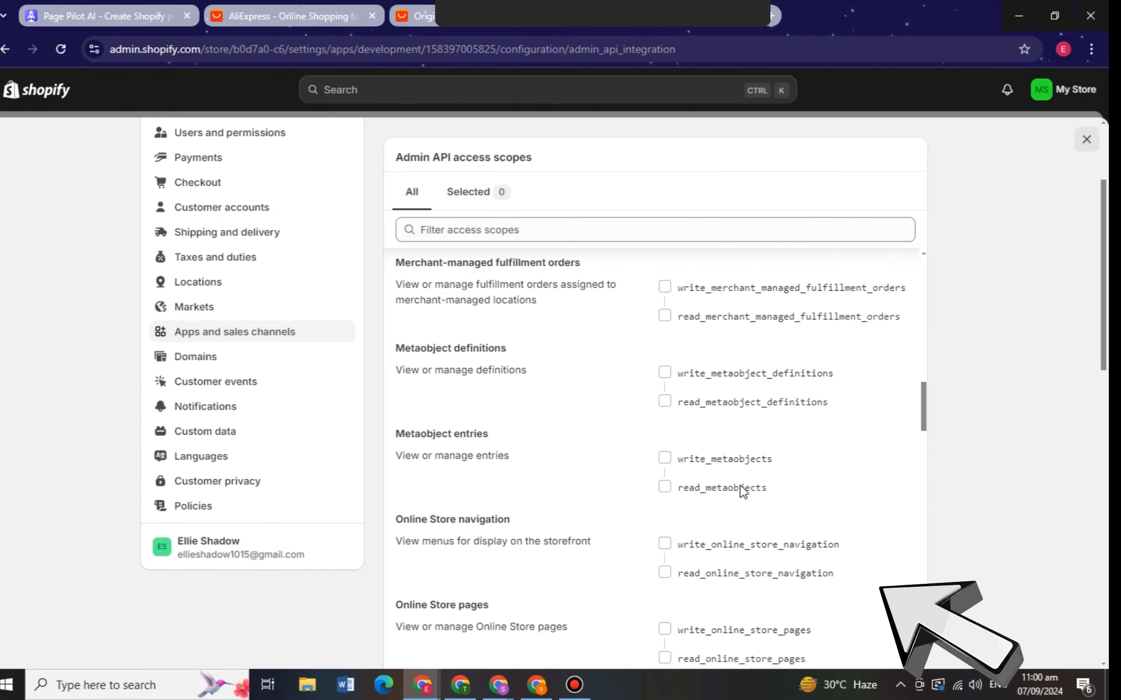
scroll(740, 486, down, 6)
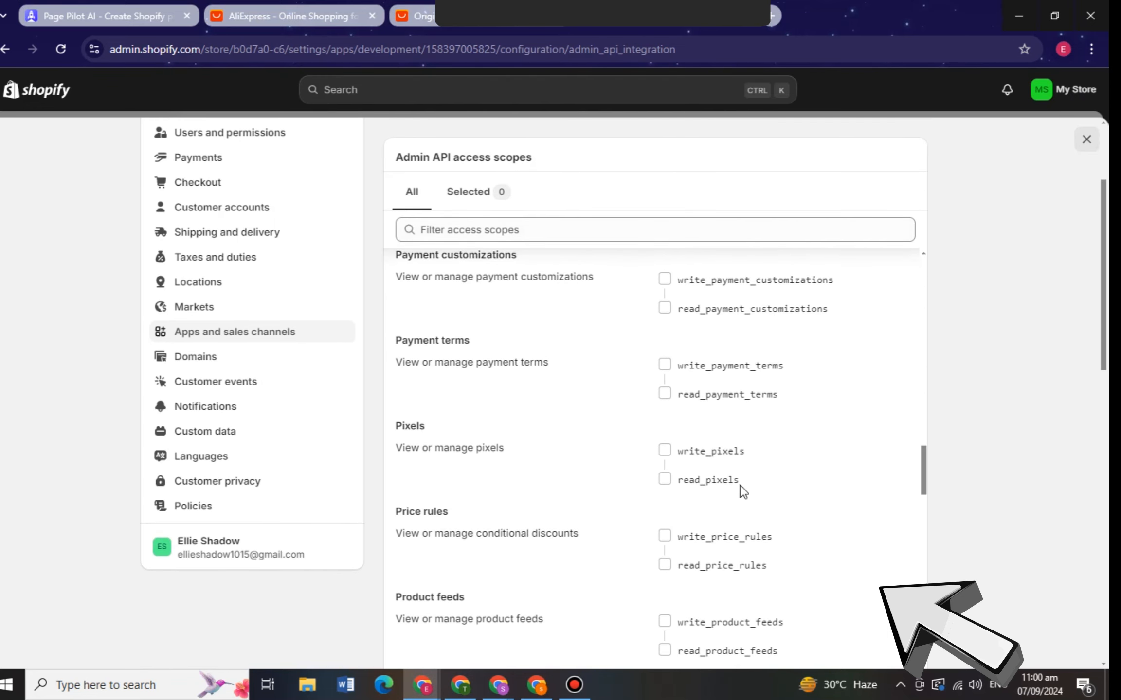
scroll(759, 494, down, 5)
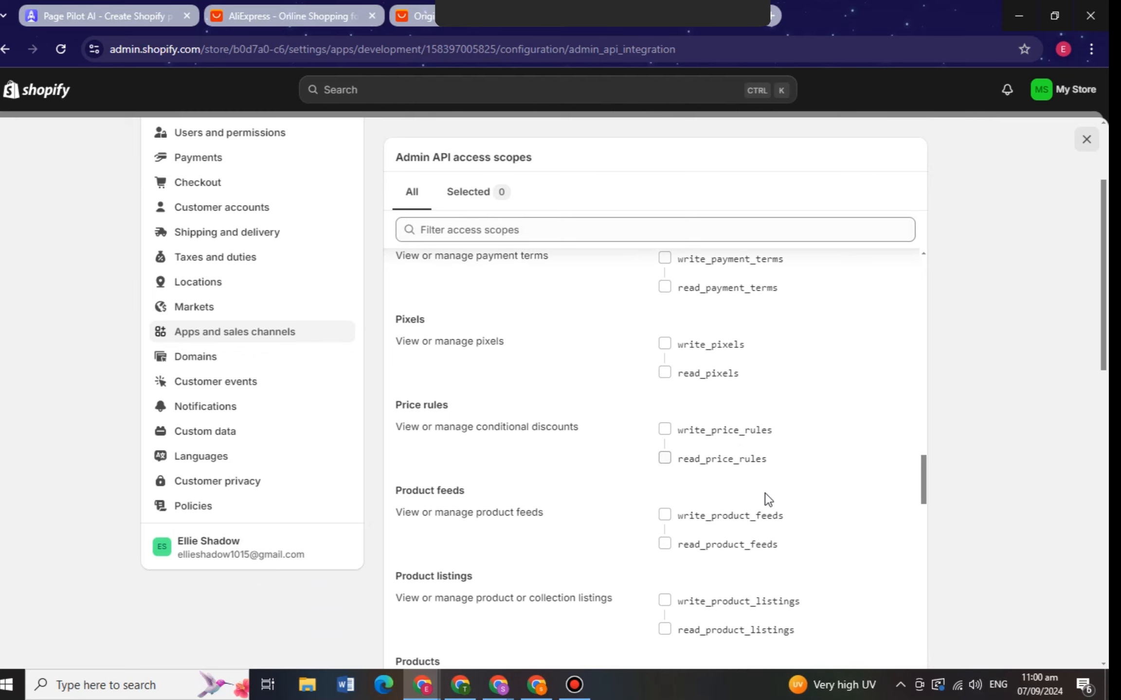
scroll(783, 501, down, 2)
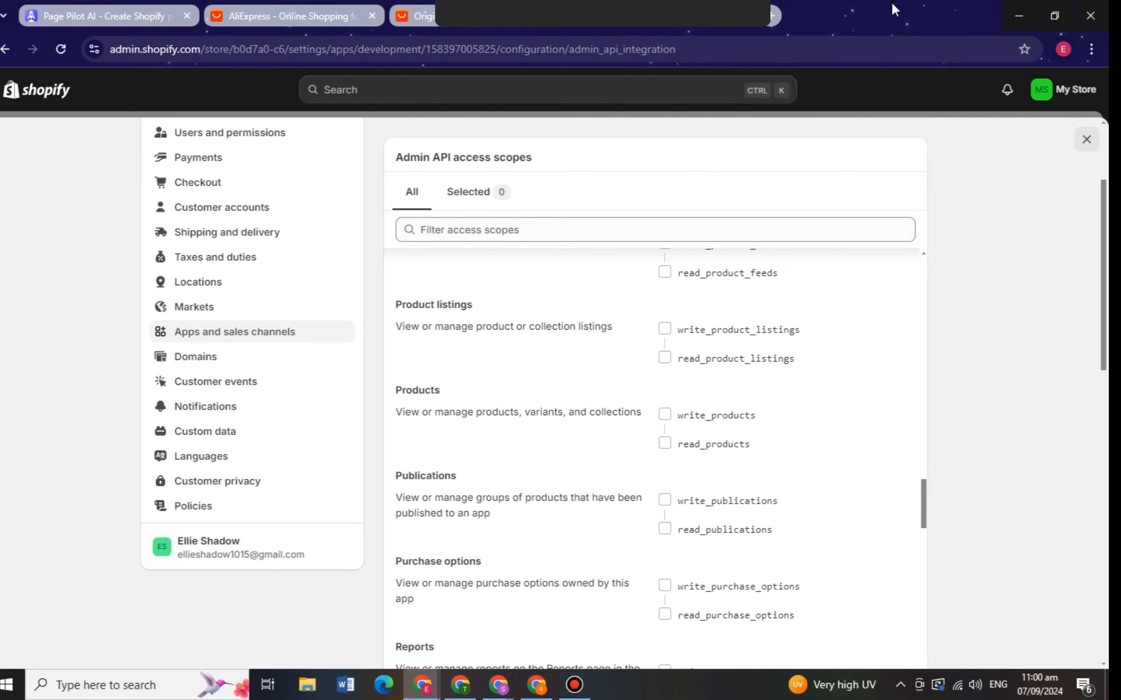
click(665, 415)
Enable the write_themes and read_themes scopes, compare the selection with PagePilot's instructions, and save the configuration.
scroll(682, 436, down, 10)
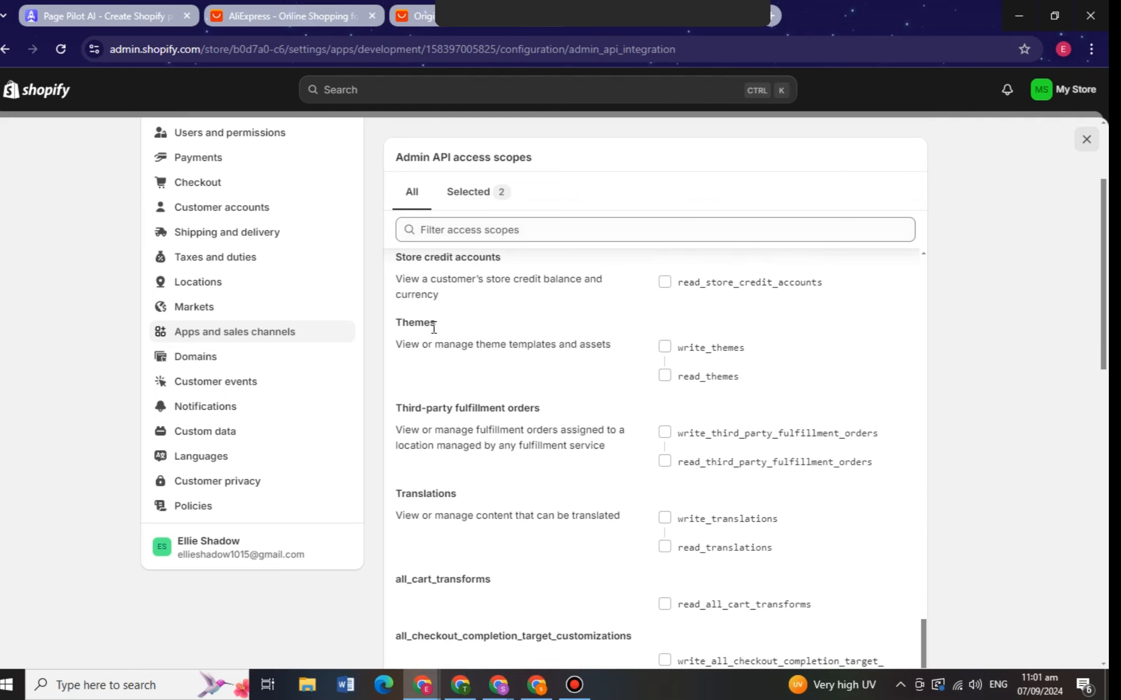
click(665, 347)
key(ctrl+1)
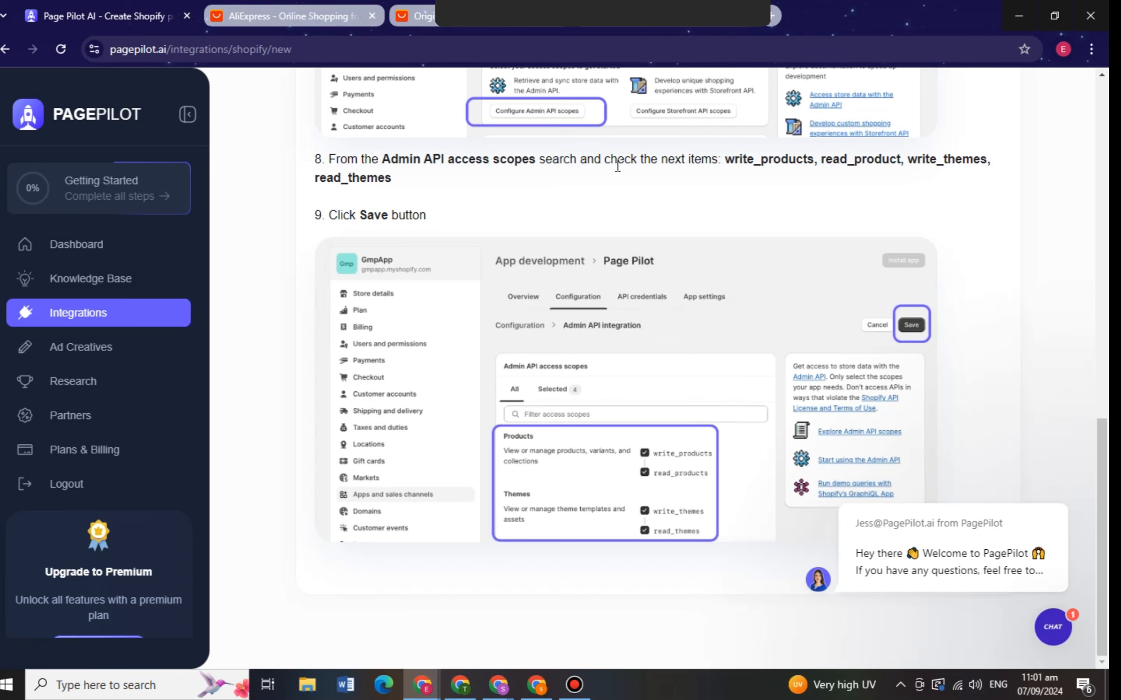
key(alt)
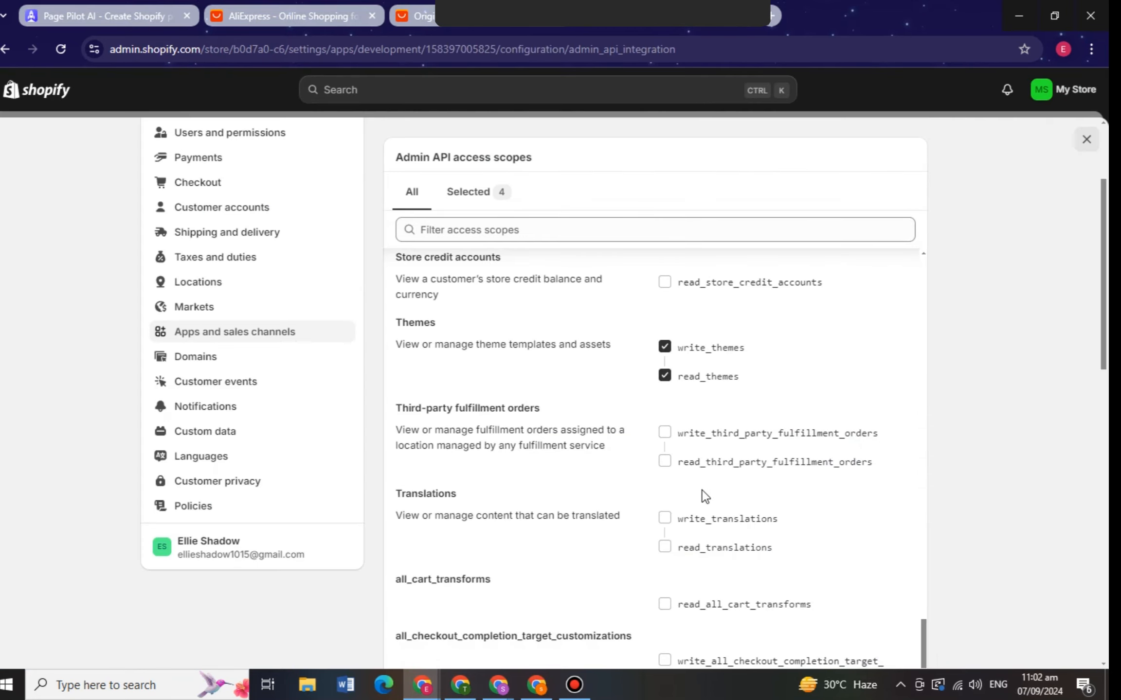
scroll(706, 498, down, 5)
scroll(707, 497, down, 15)
click(907, 580)
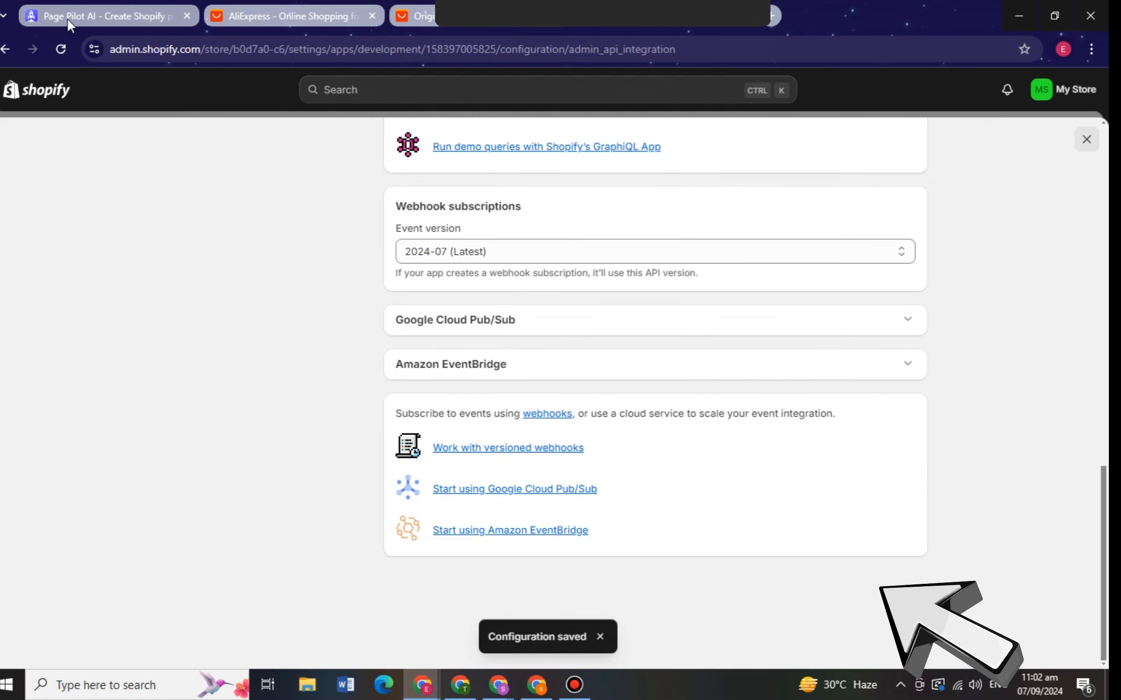
Return to PagePilot's Shopify key instructions and read step 4 about installing the app.
click(75, 17)
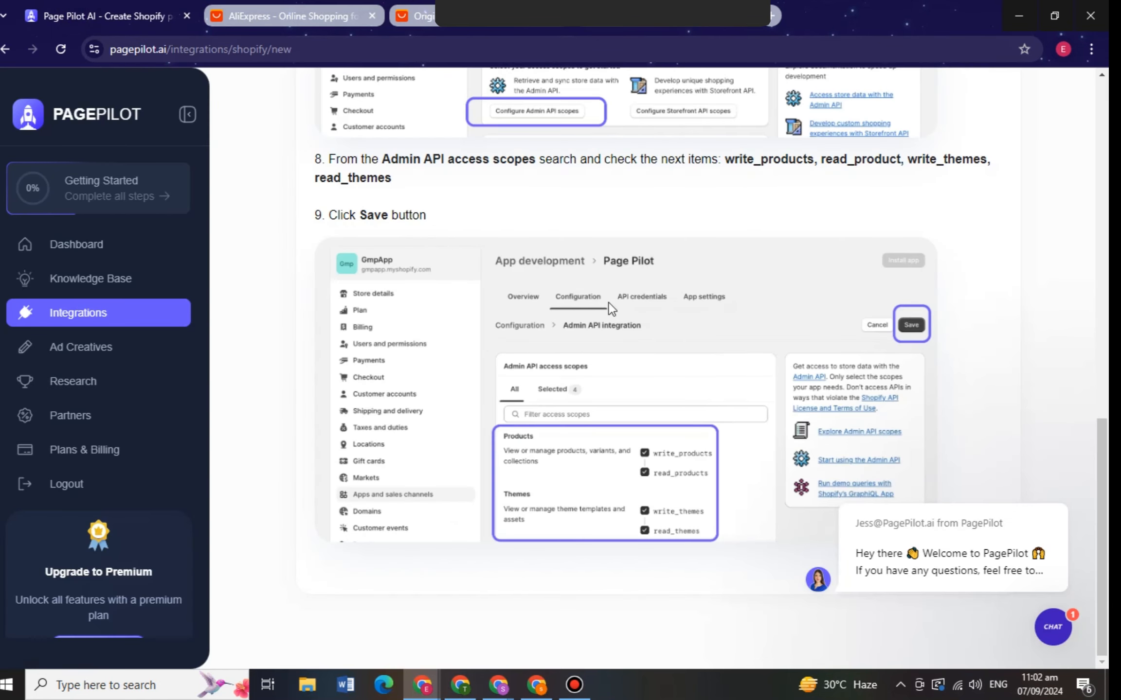
scroll(860, 436, up, 14)
scroll(958, 477, down, 5)
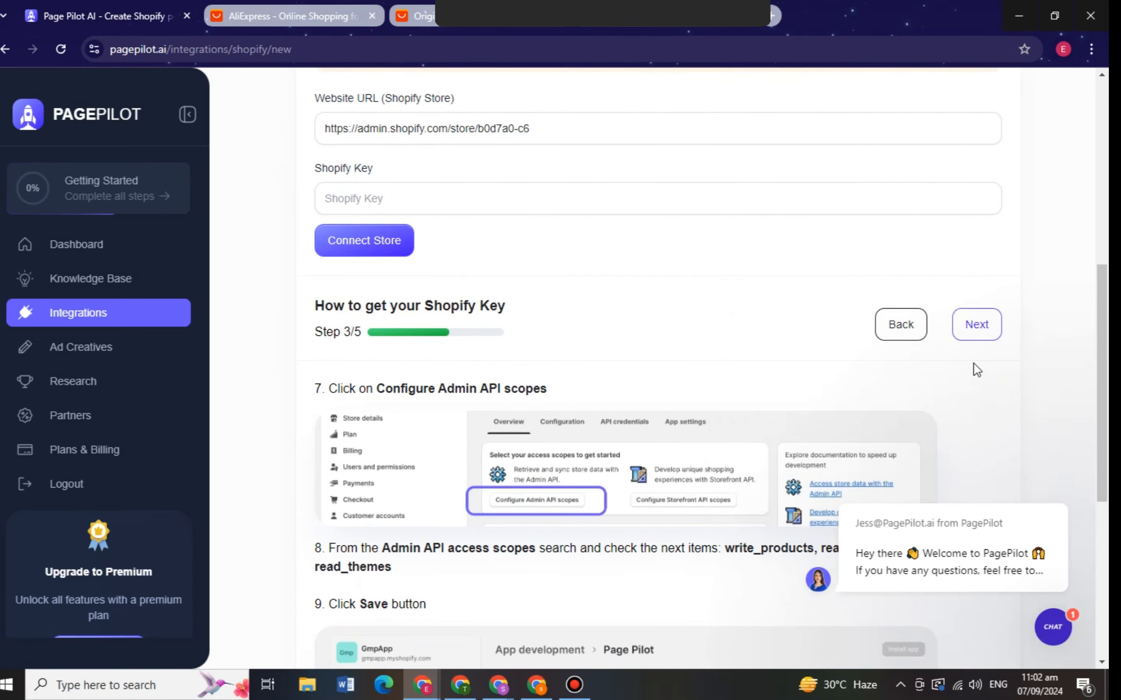
click(974, 335)
scroll(640, 437, down, 3)
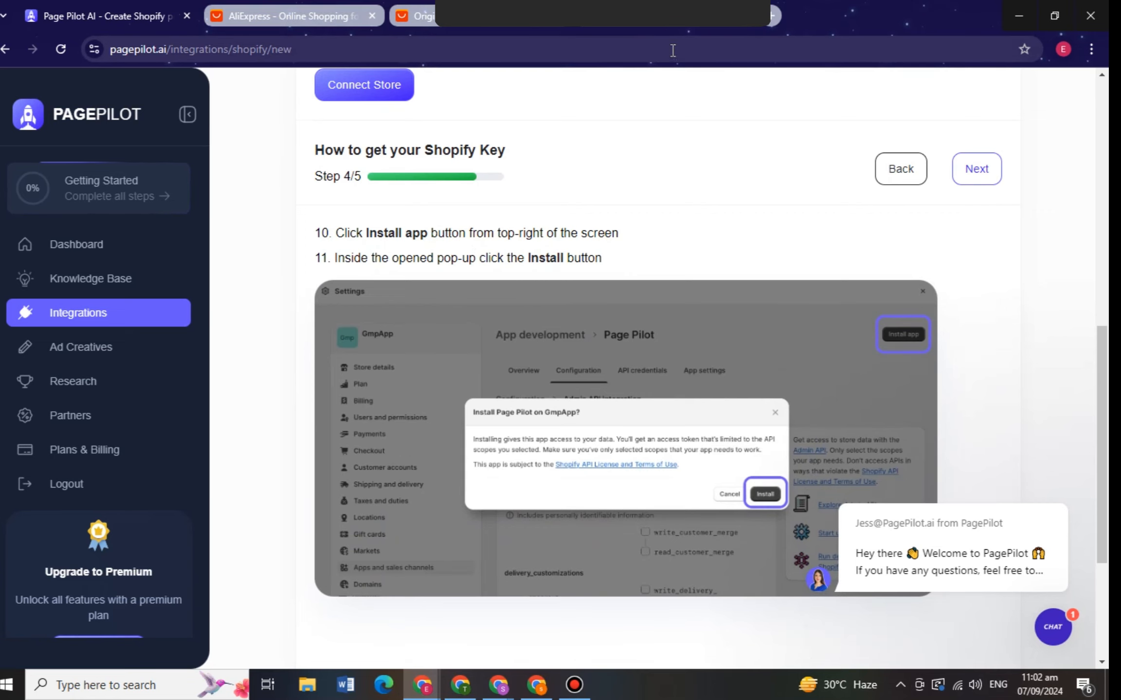
Install the Page Pilot app on the Shopify store and return to PagePilot's key instructions.
click(675, 20)
scroll(817, 268, up, 10)
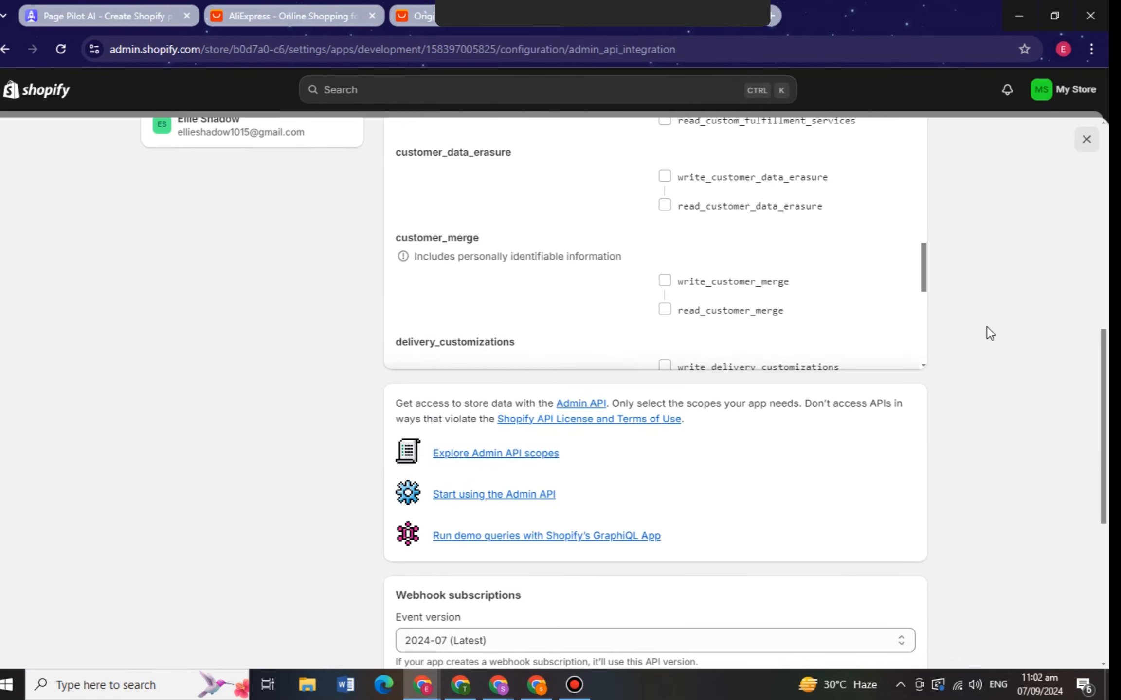
scroll(1030, 402, up, 10)
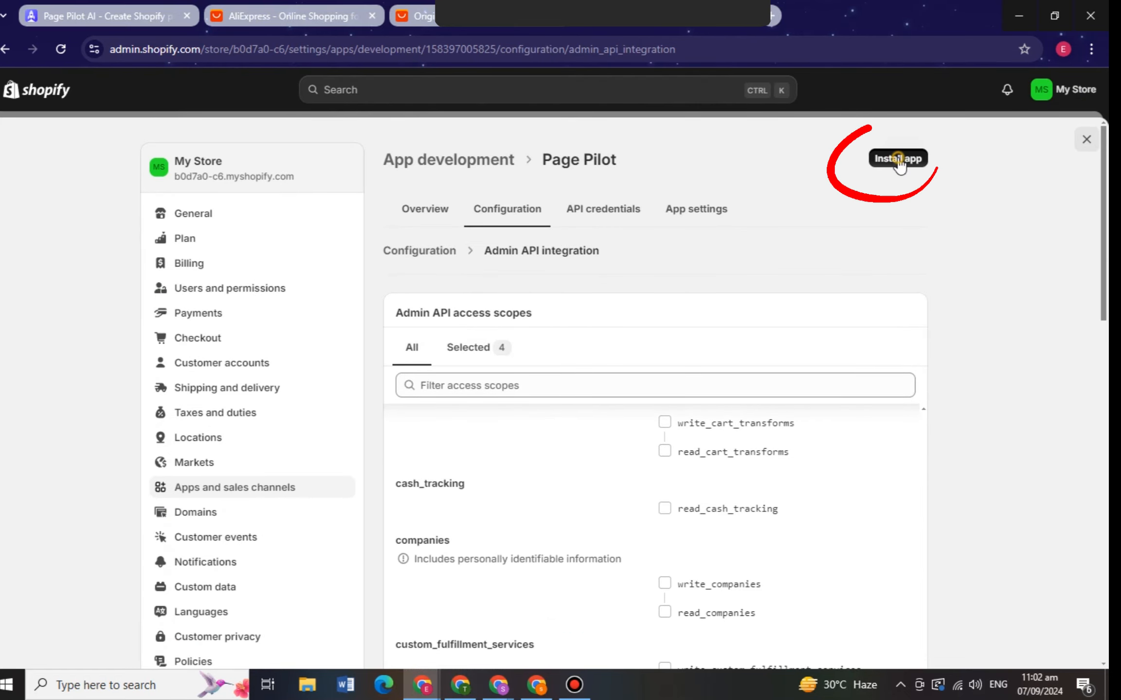
click(898, 160)
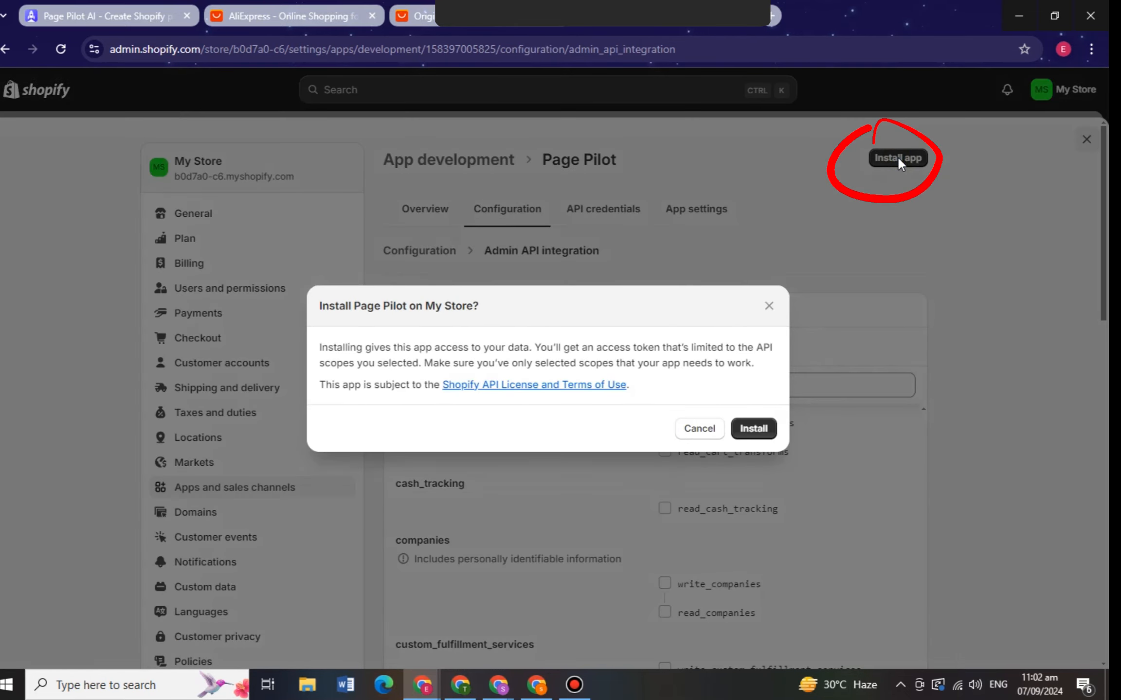
click(744, 430)
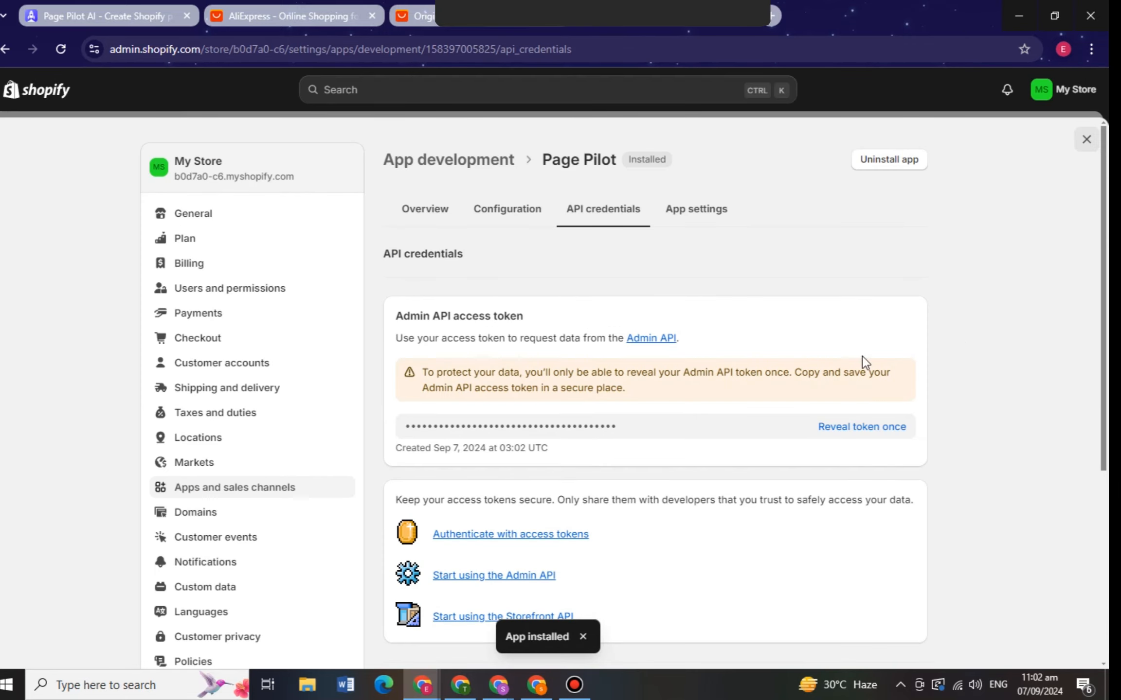
click(102, 14)
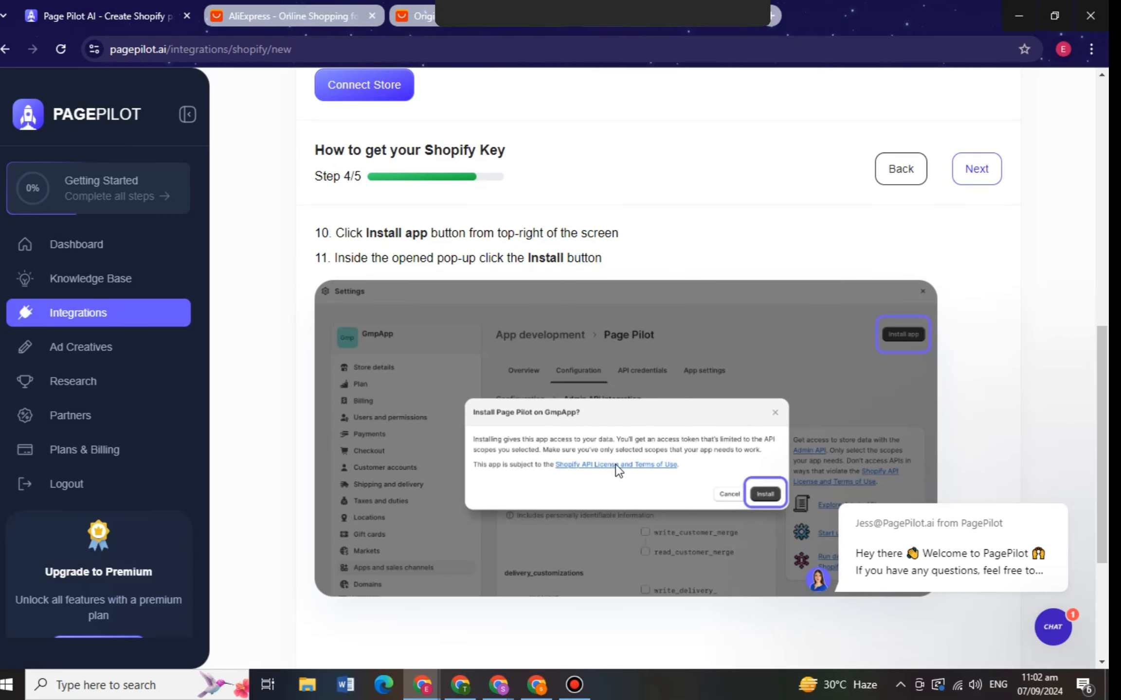
Advance PagePilot's Shopify key instructions to step 5 and read how to reveal and copy the Admin API access token.
scroll(620, 465, down, 5)
scroll(946, 287, up, 5)
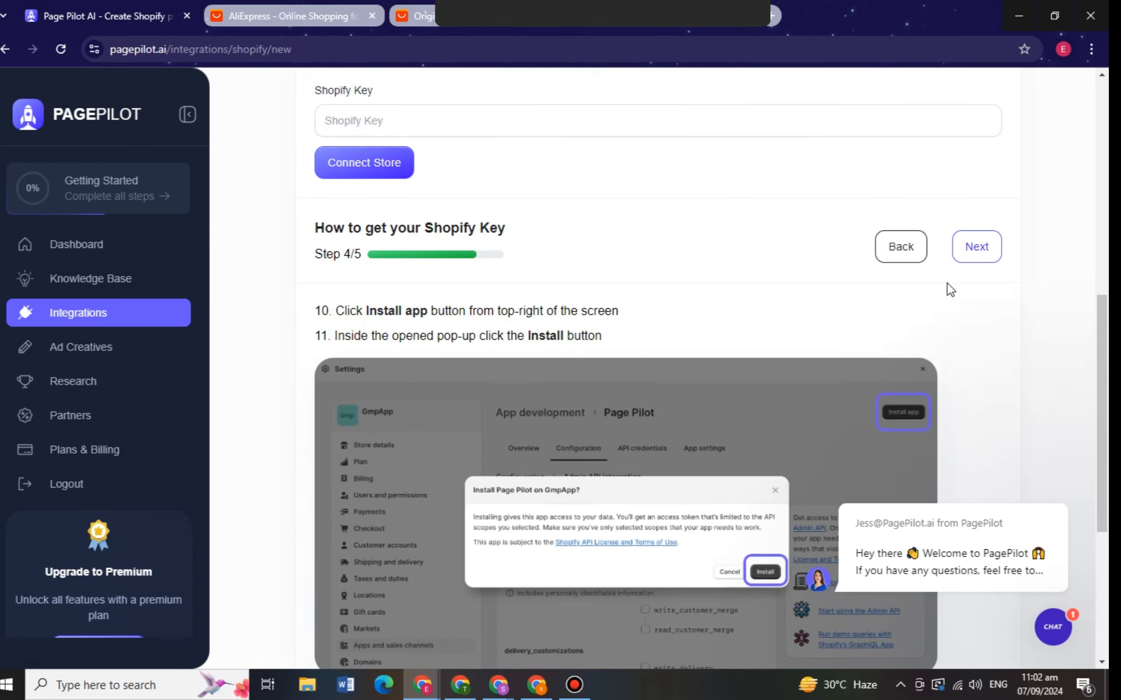
click(974, 245)
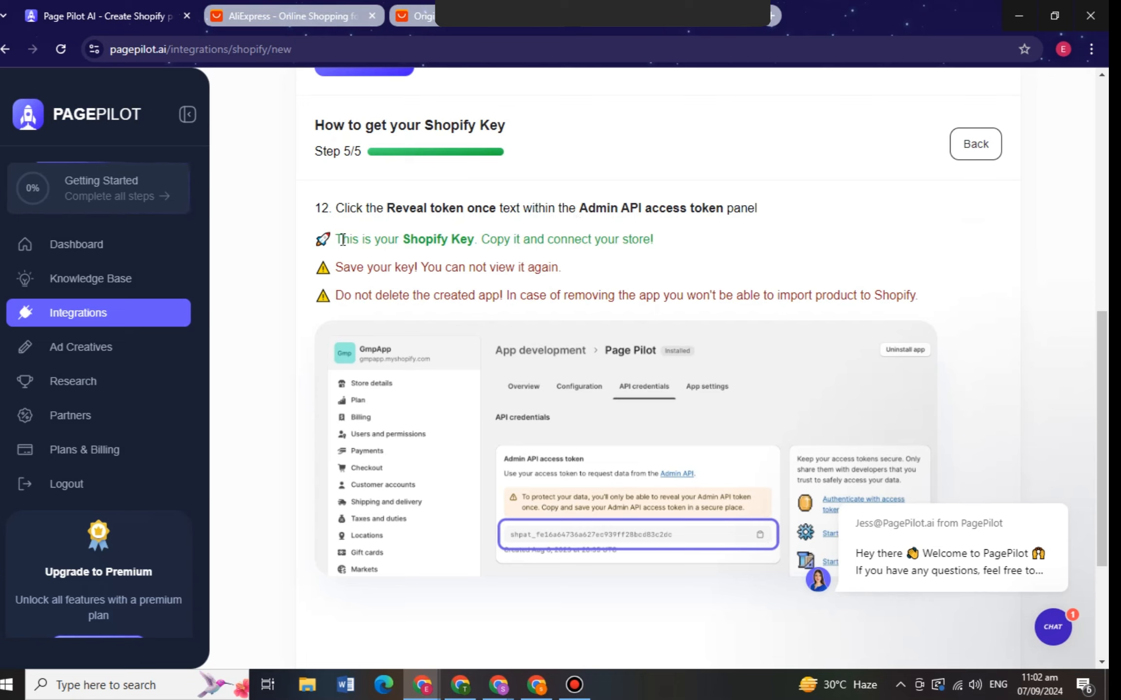
drag(343, 240, 721, 249)
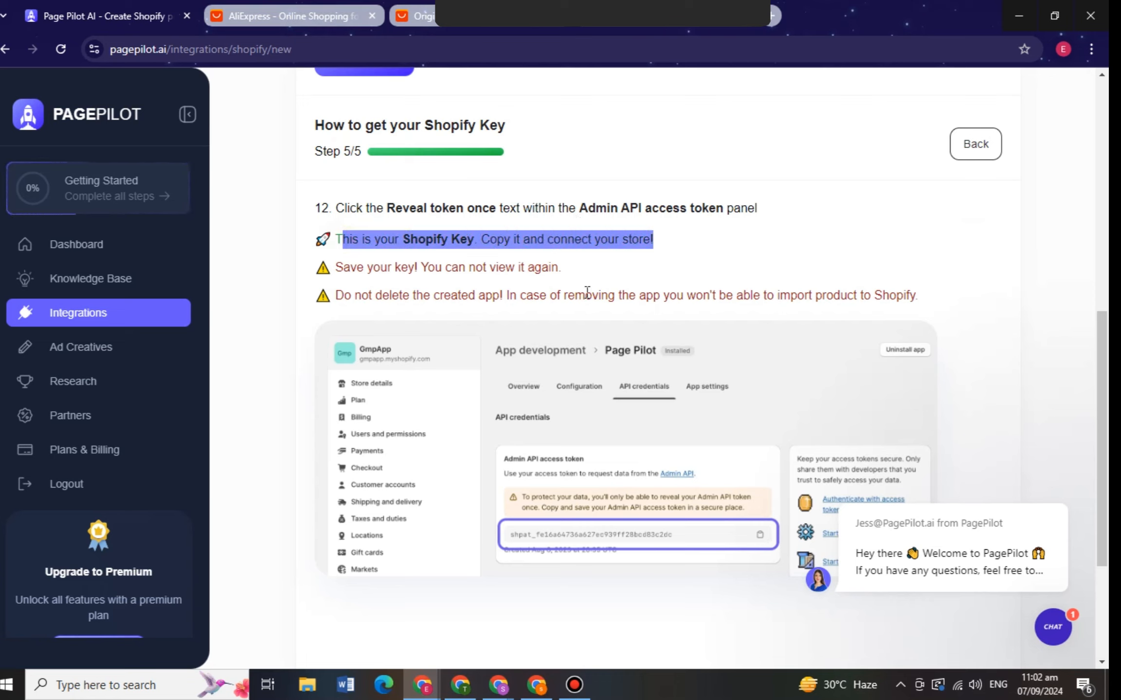
Switch to the Page Pilot app's API credentials in Shopify, reveal the Admin API access token, and copy it.
click(664, 26)
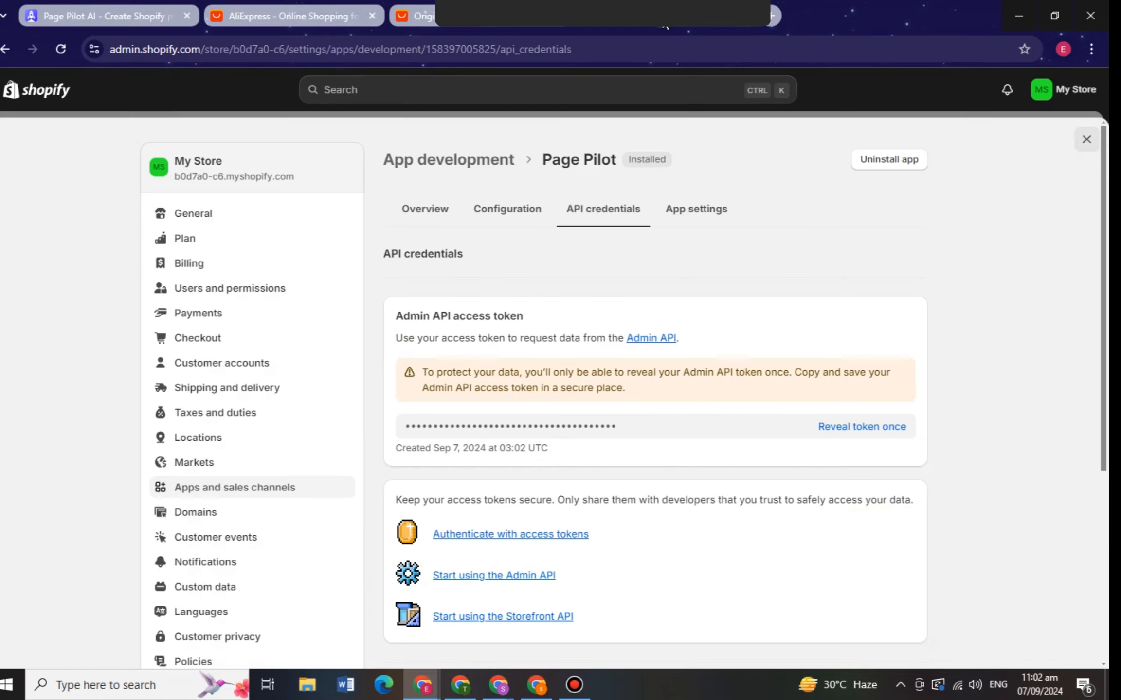
click(856, 427)
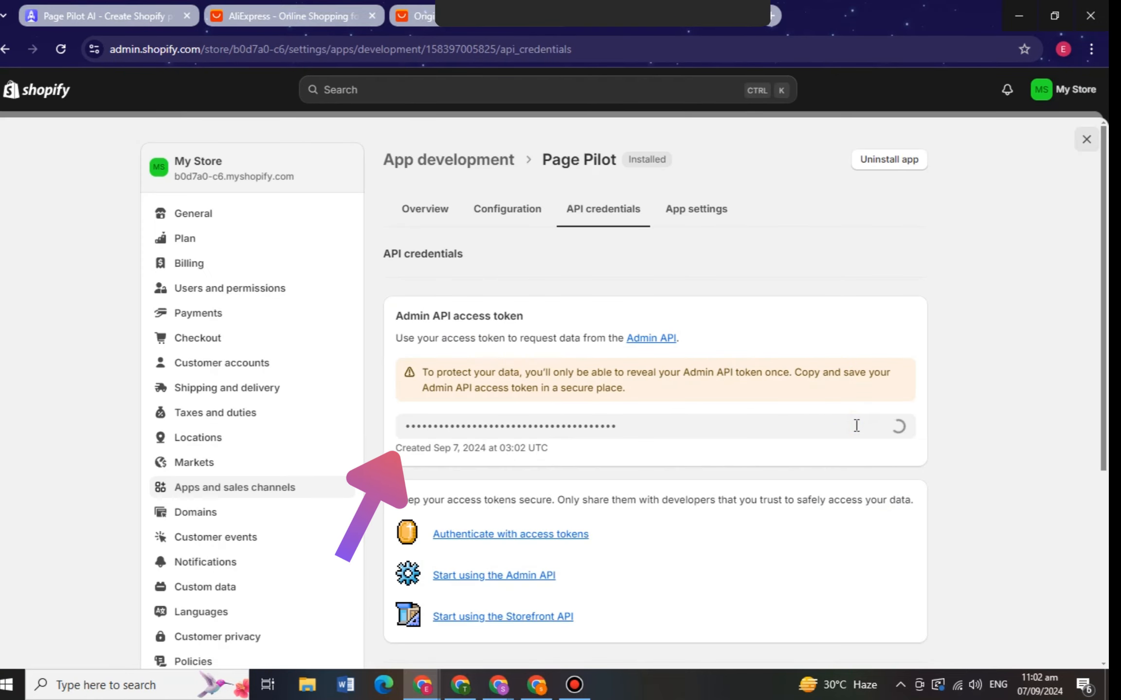
drag(769, 427, 340, 435)
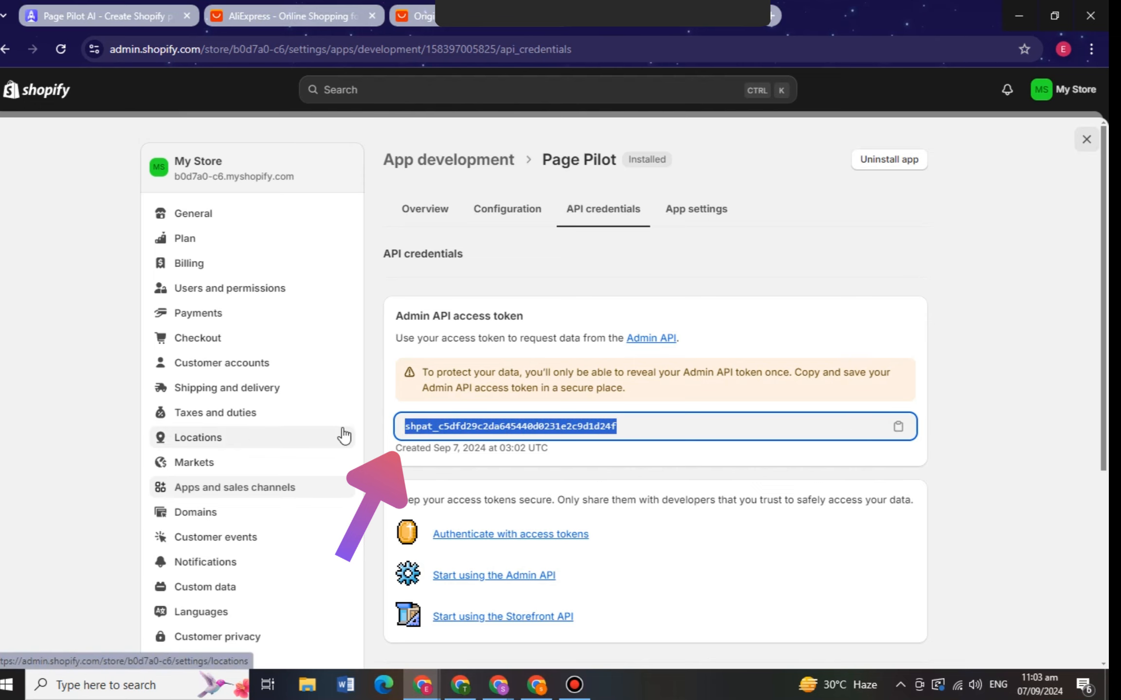
right_click(559, 428)
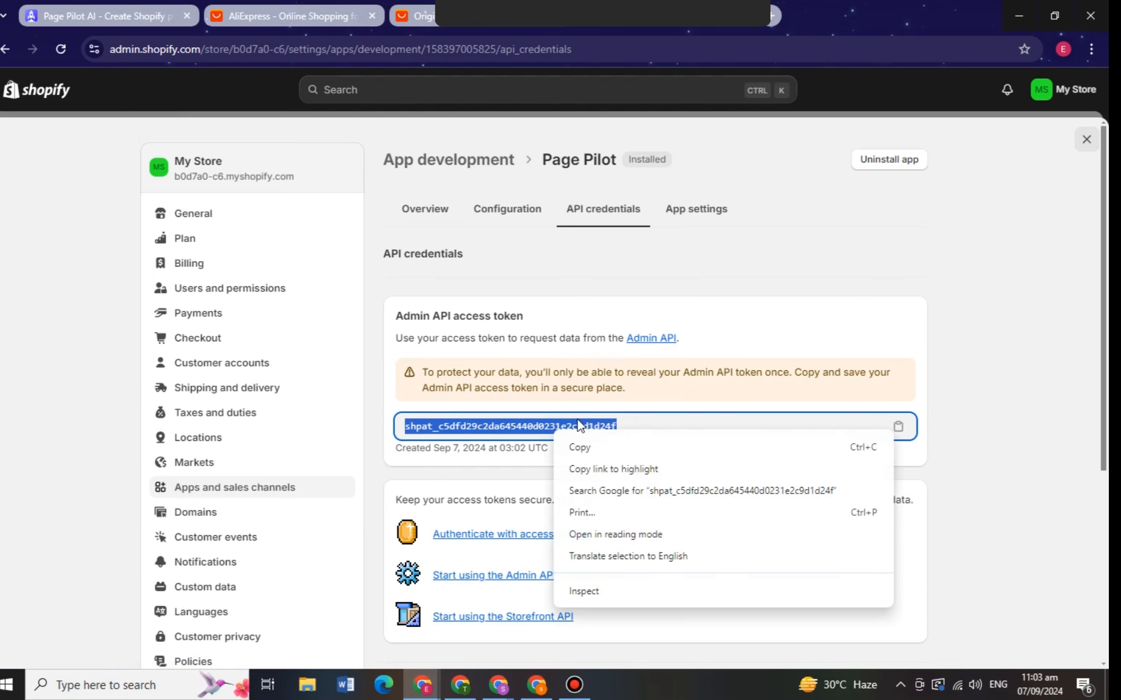
click(605, 450)
Paste the copied access token into PagePilot's Shopify Key field, try to connect the store, and read the resulting message.
key(ctrl+1)
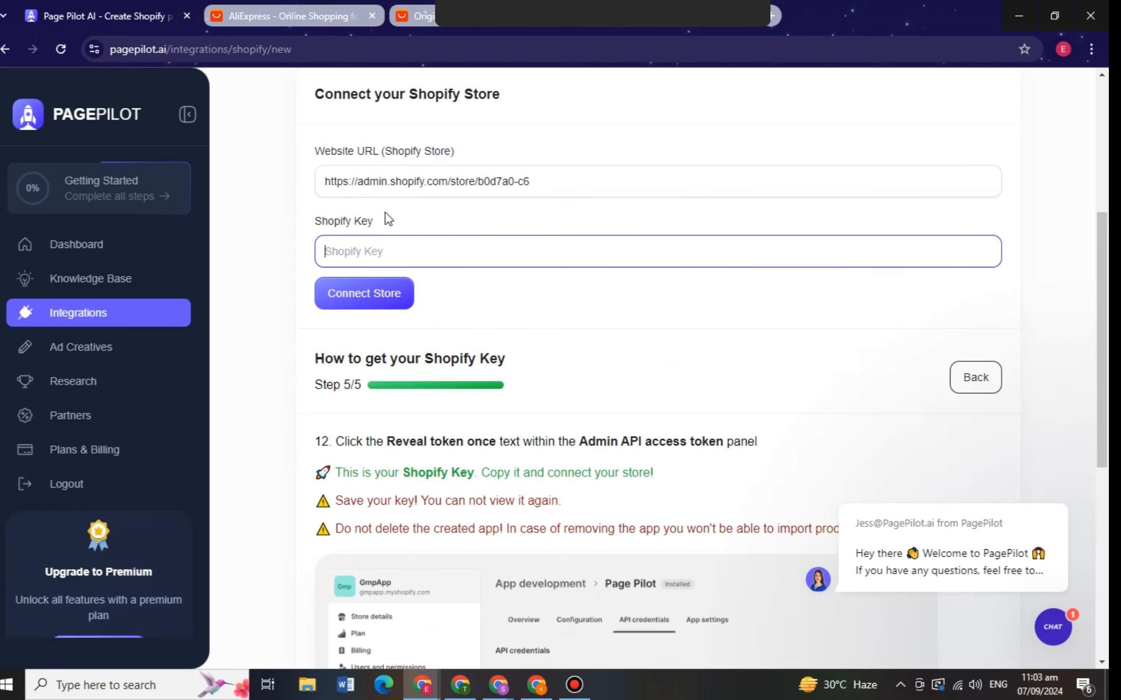
right_click(393, 257)
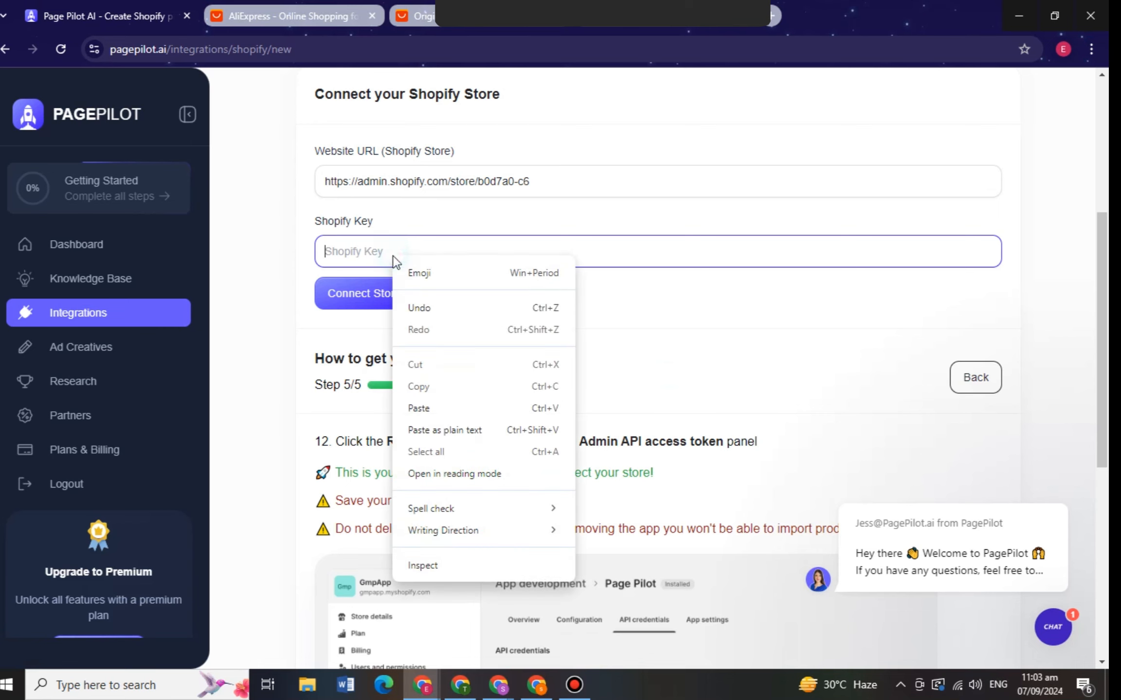
click(439, 407)
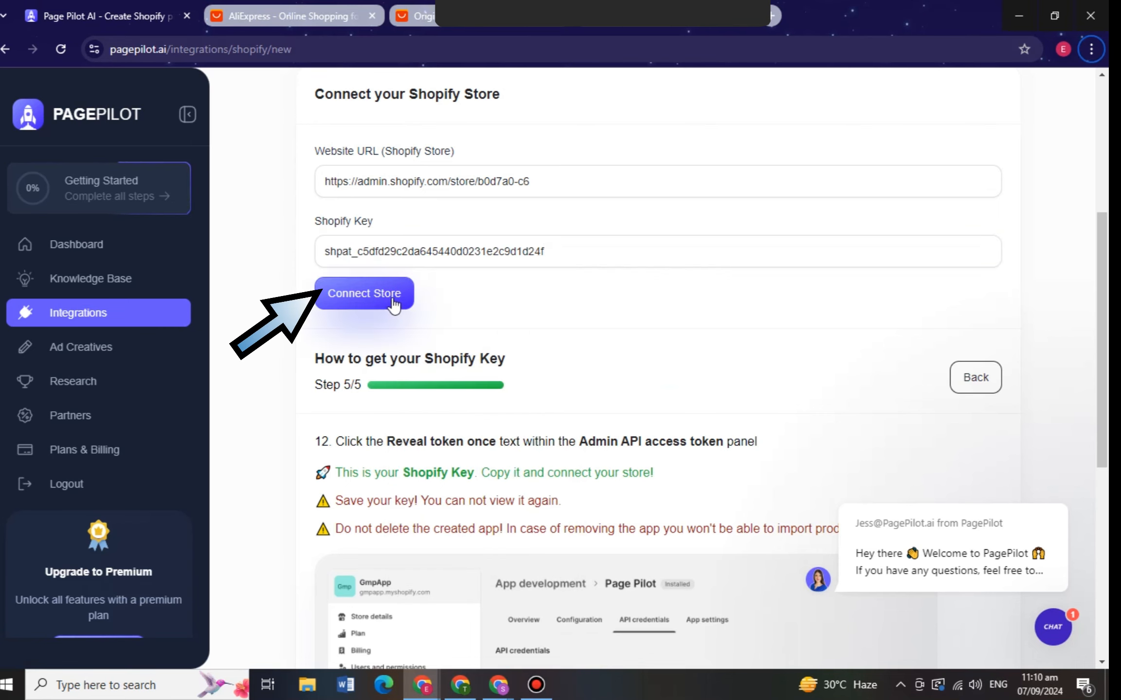
click(393, 304)
click(384, 354)
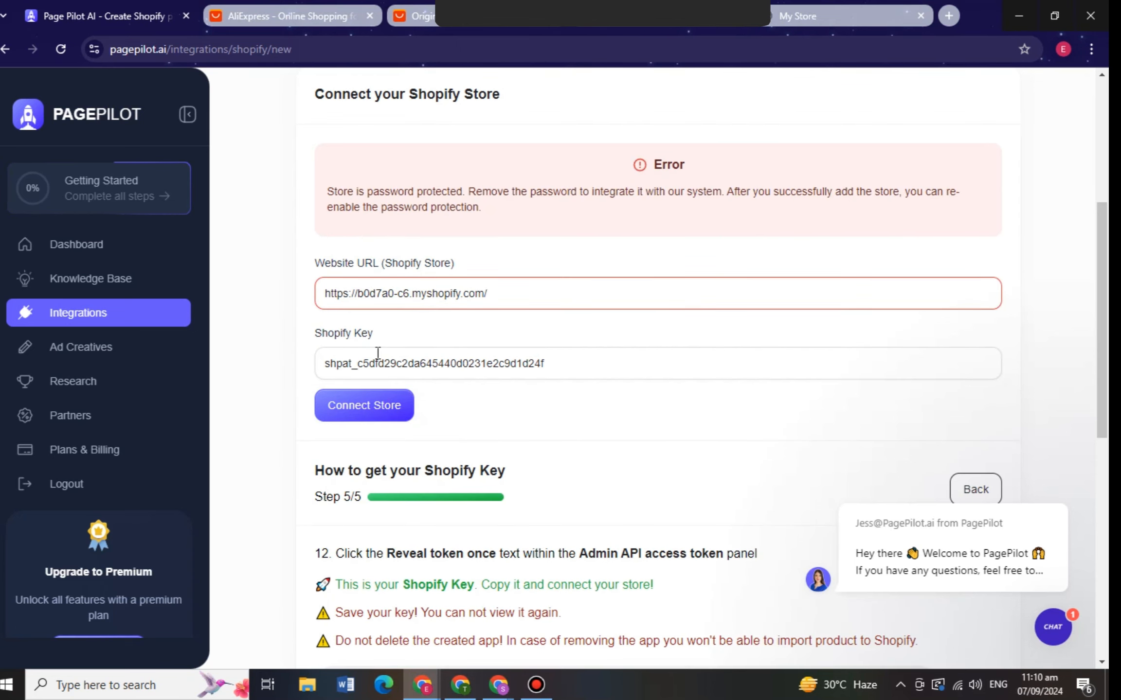
mouse_move(329, 197)
mouse_down()
mouse_move(491, 194)
mouse_move(558, 207)
mouse_up()
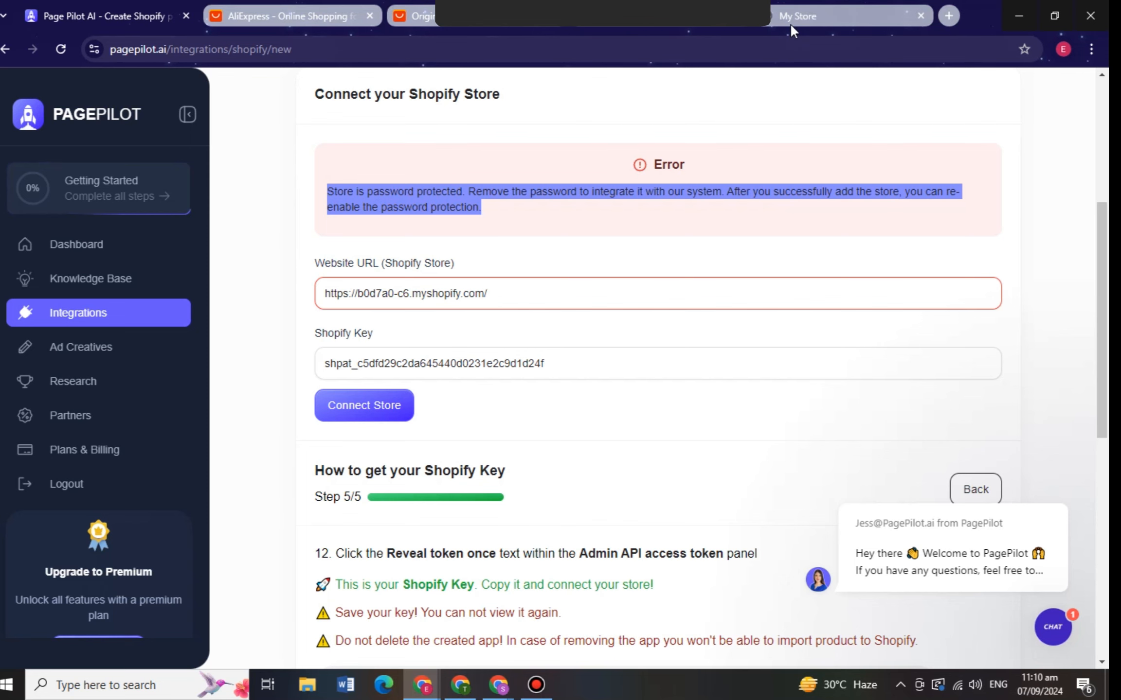
Switch to the Shopify admin, open the store settings from the home page, and view the Plan details.
click(717, 23)
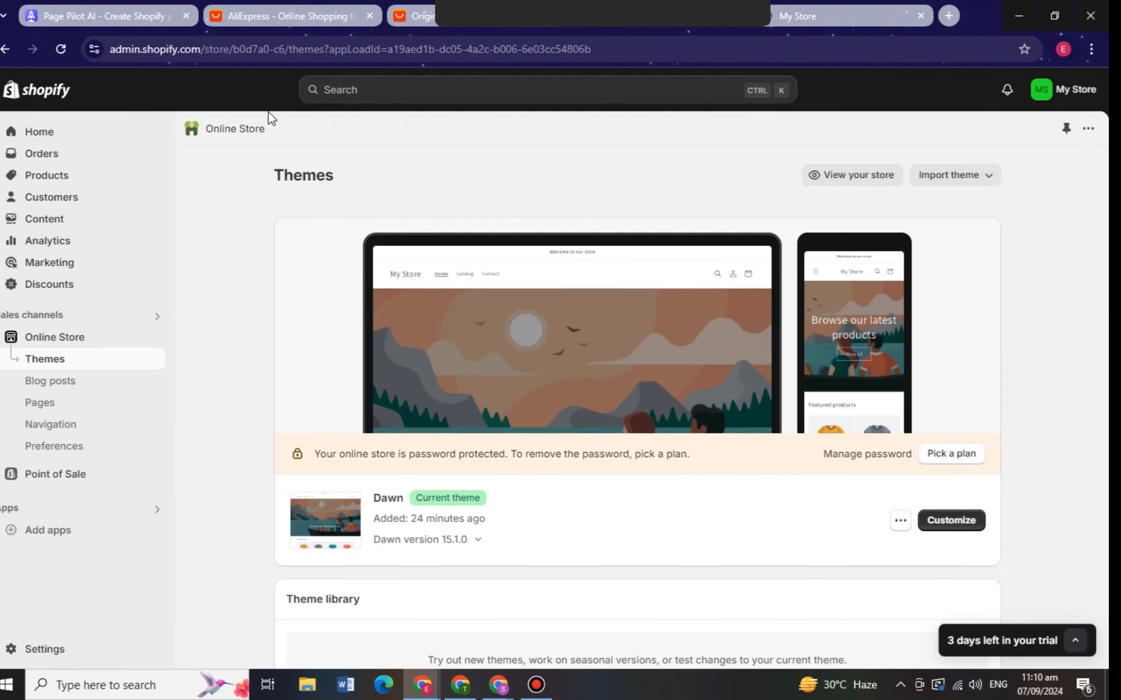
click(27, 89)
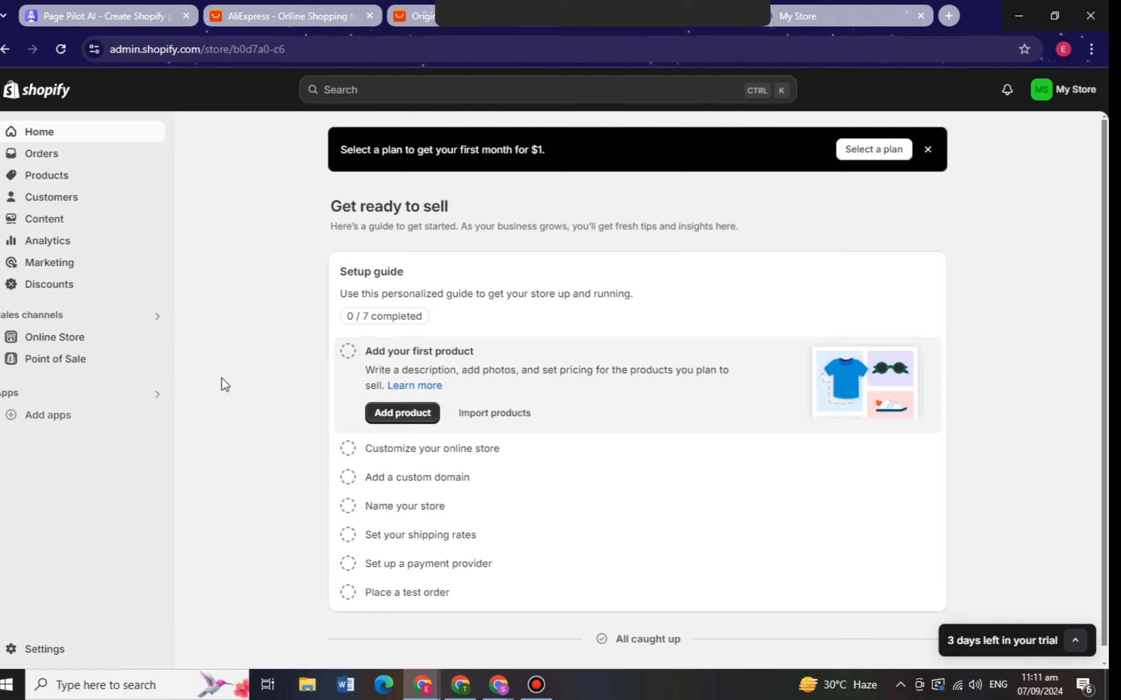
click(44, 656)
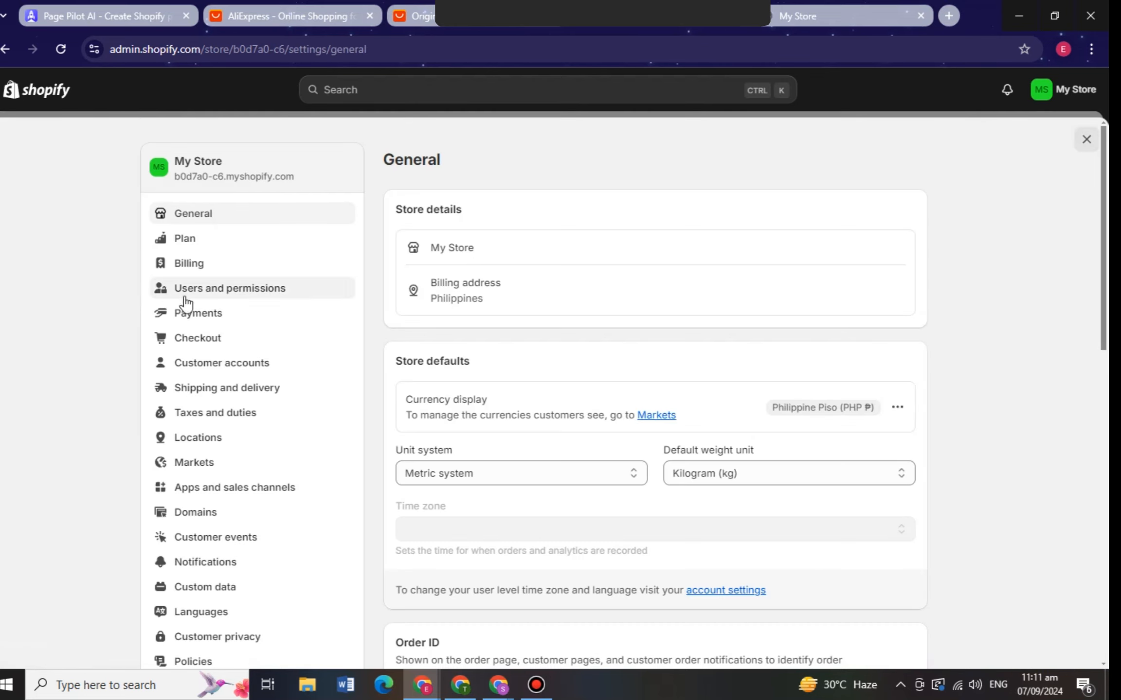
scroll(244, 573, down, 3)
scroll(243, 577, up, 3)
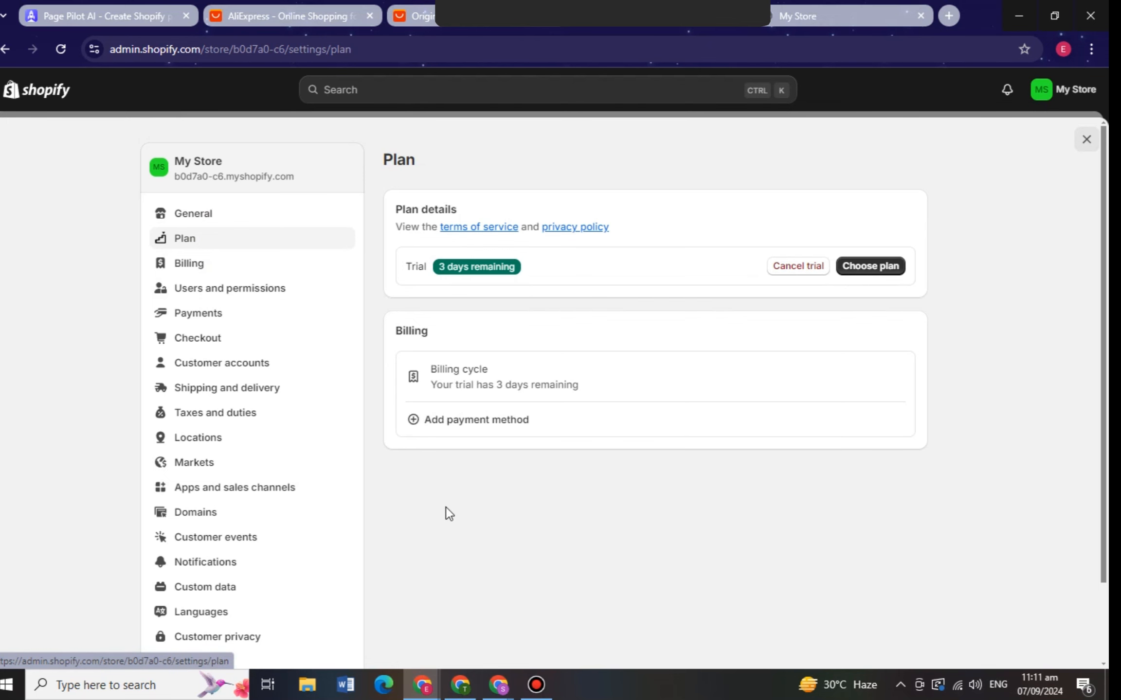
Return to PagePilot, review the step 5 notes on the Shopify key, and open the Ad Creatives section.
click(116, 16)
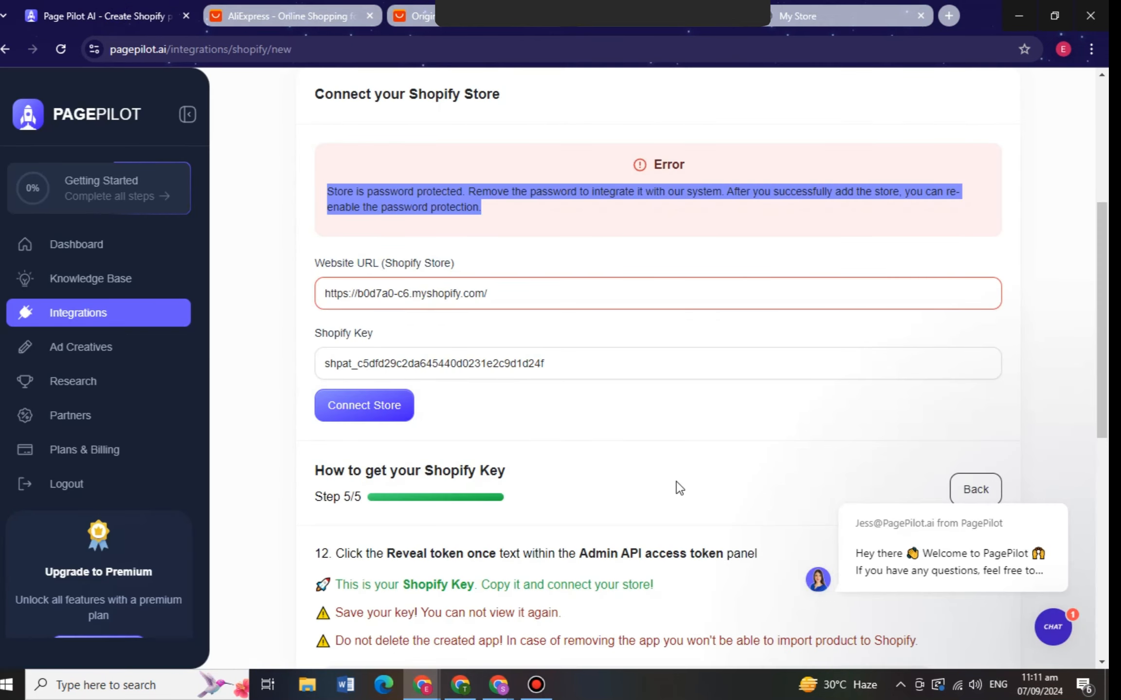
scroll(680, 487, down, 4)
scroll(764, 488, down, 3)
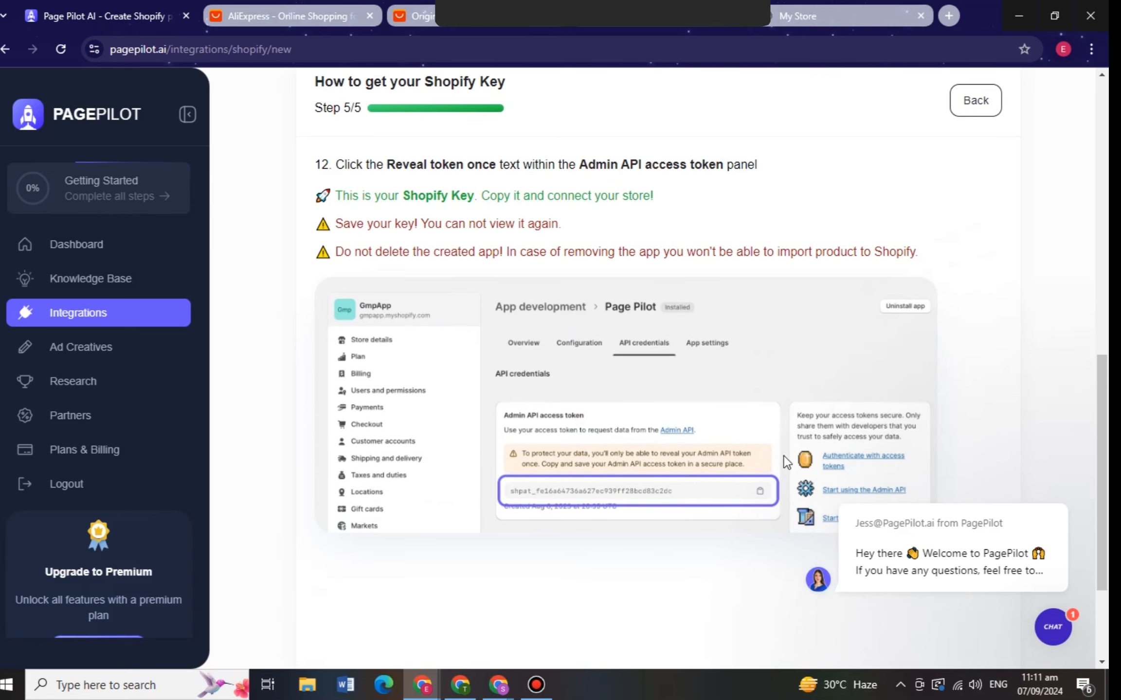
scroll(720, 510, down, 3)
scroll(450, 327, up, 2)
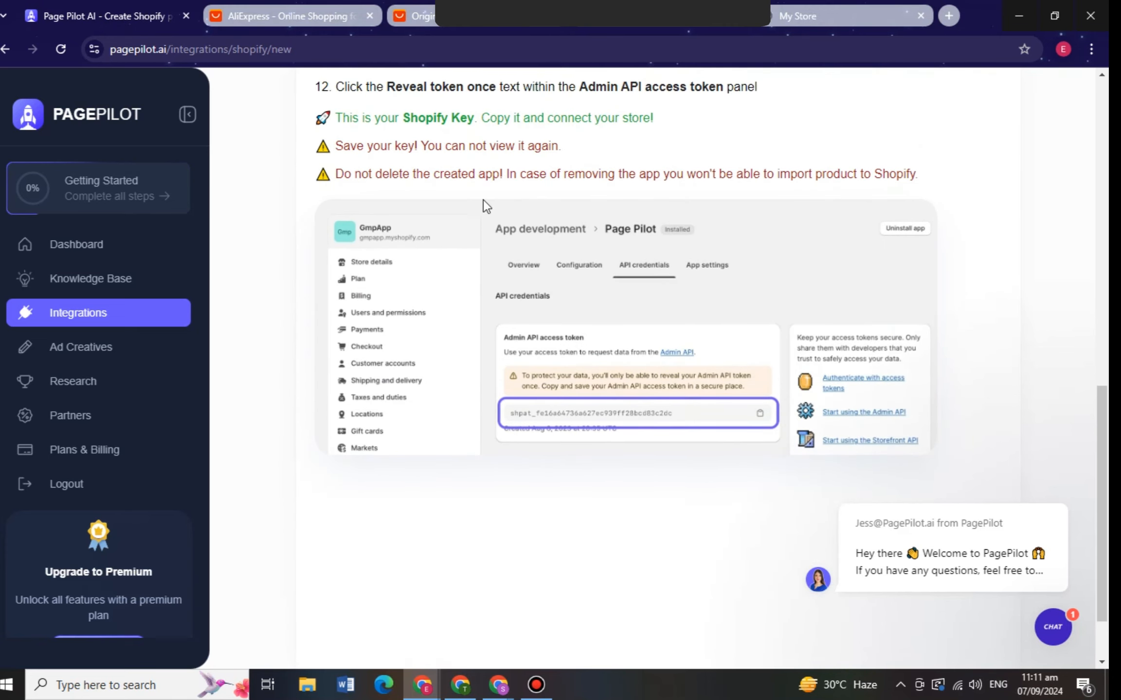
scroll(540, 519, up, 3)
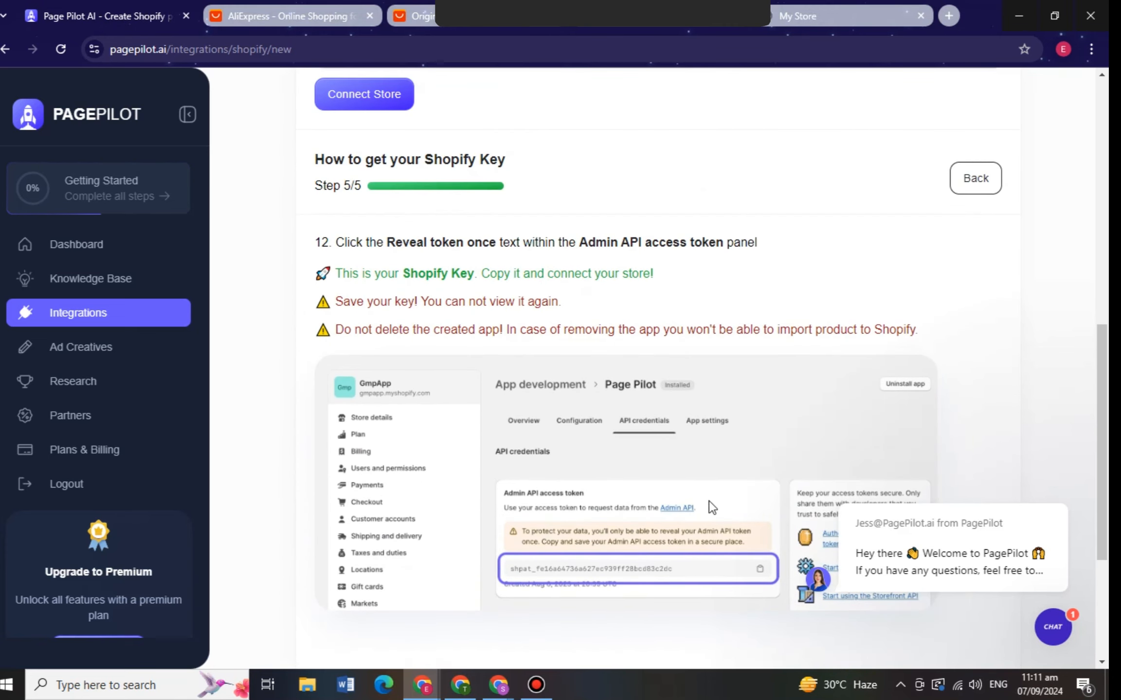
click(110, 360)
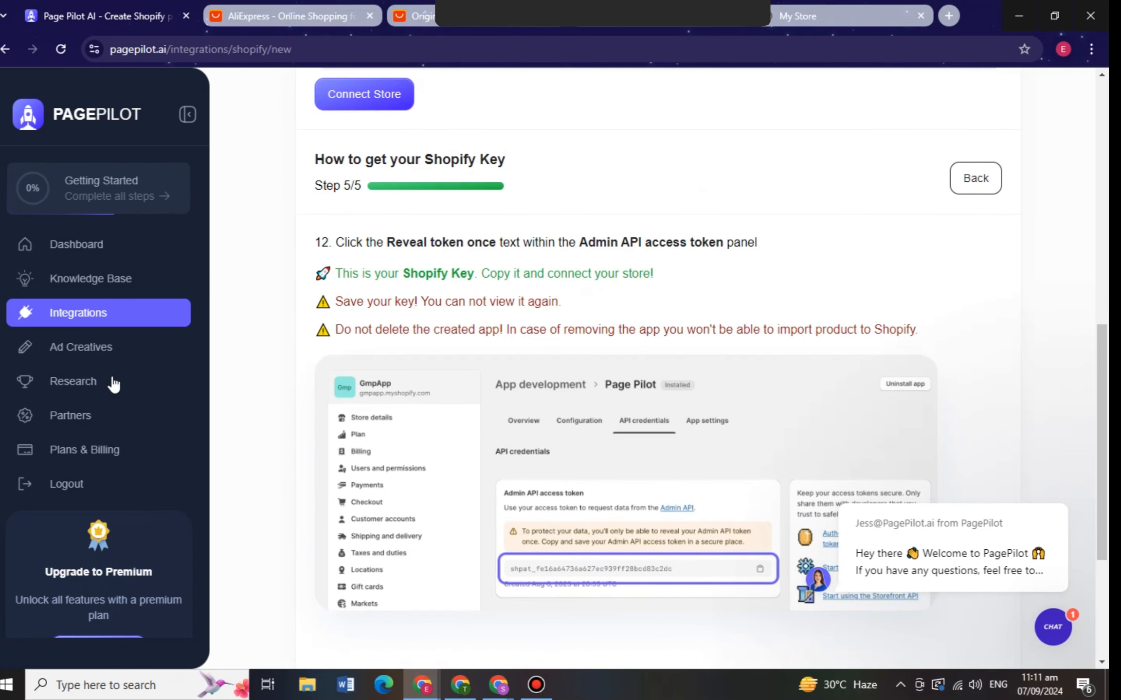
click(110, 359)
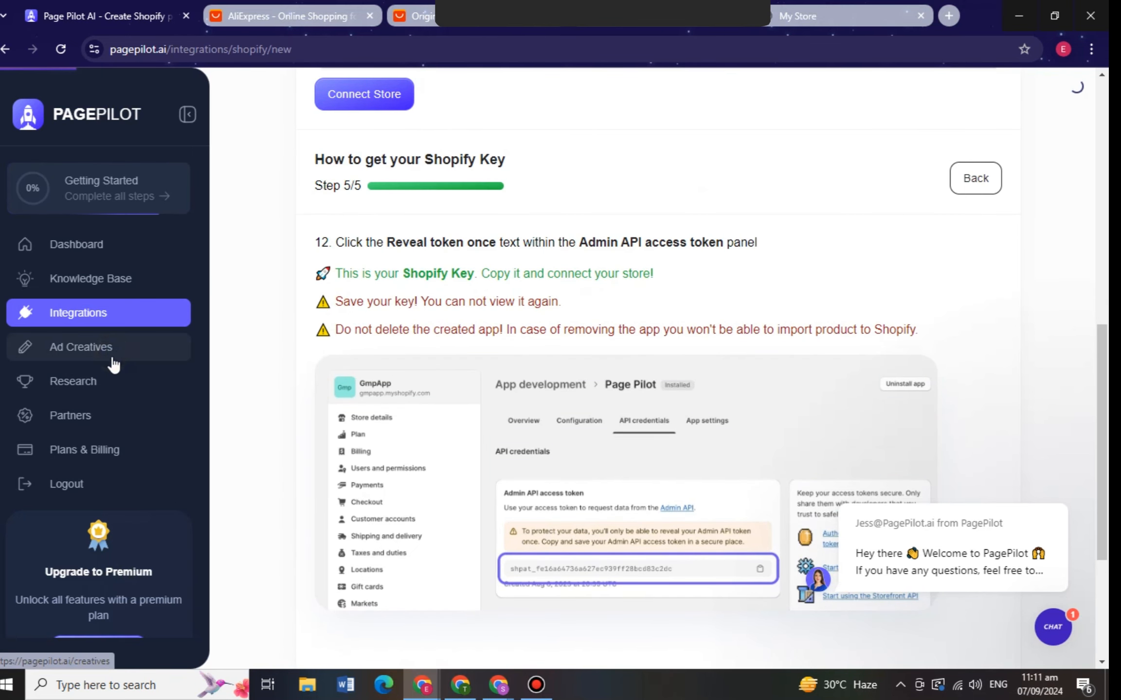